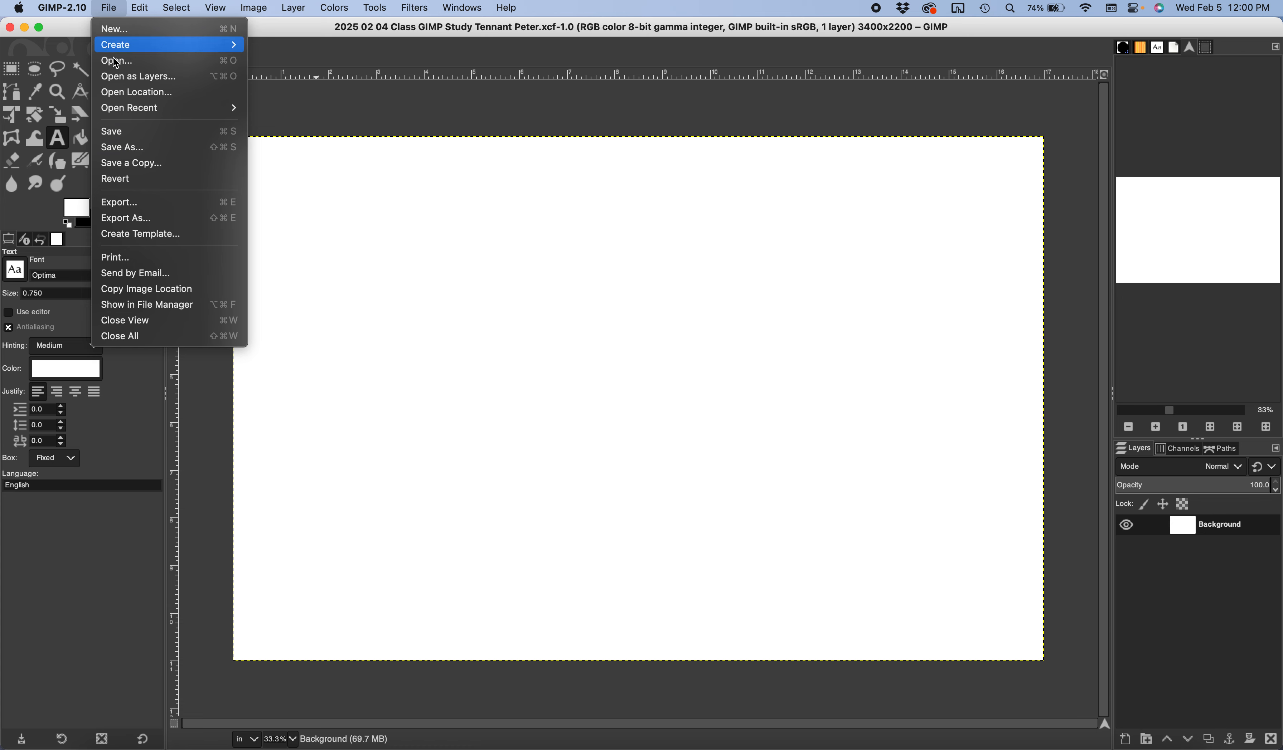
Import Scan Of Class 02 Demo.jpg from the Desktop as a new layer, converting it to the GIMP built-in sRGB profile
{"action": "left_click", "coordinate": [119, 83]}
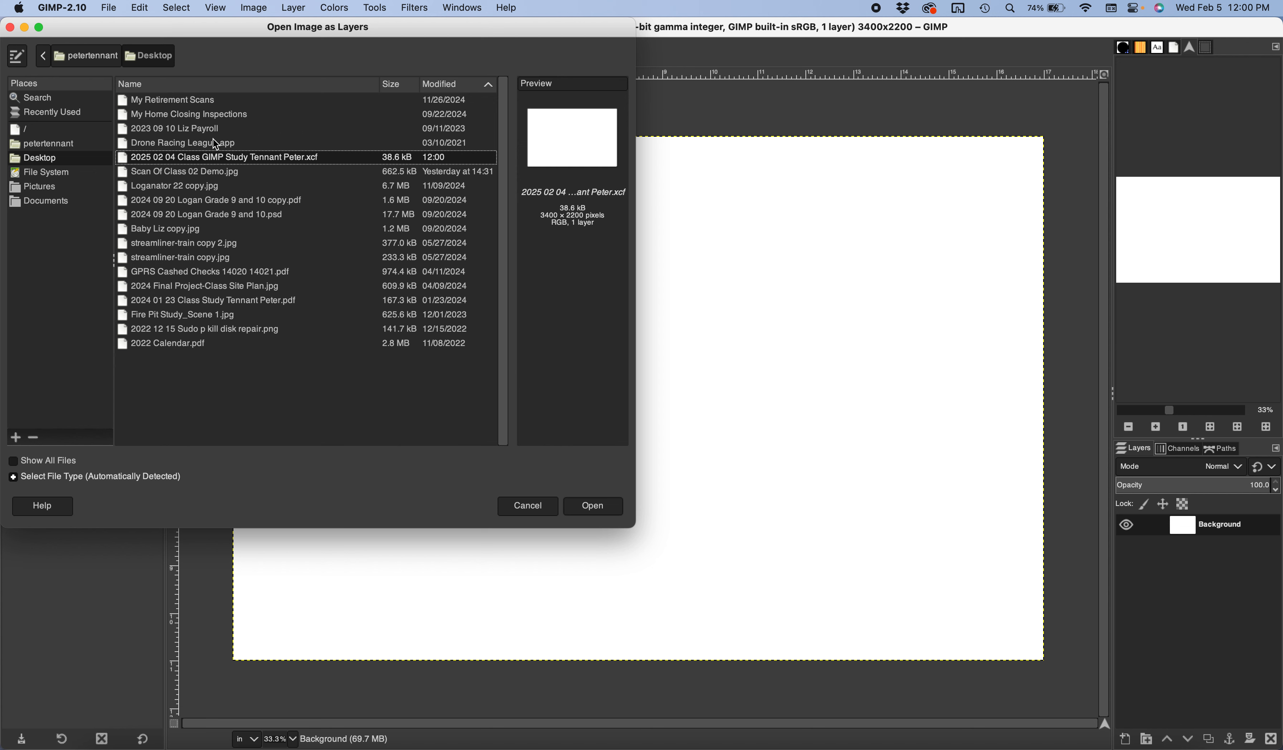
{"action": "left_click", "coordinate": [207, 171]}
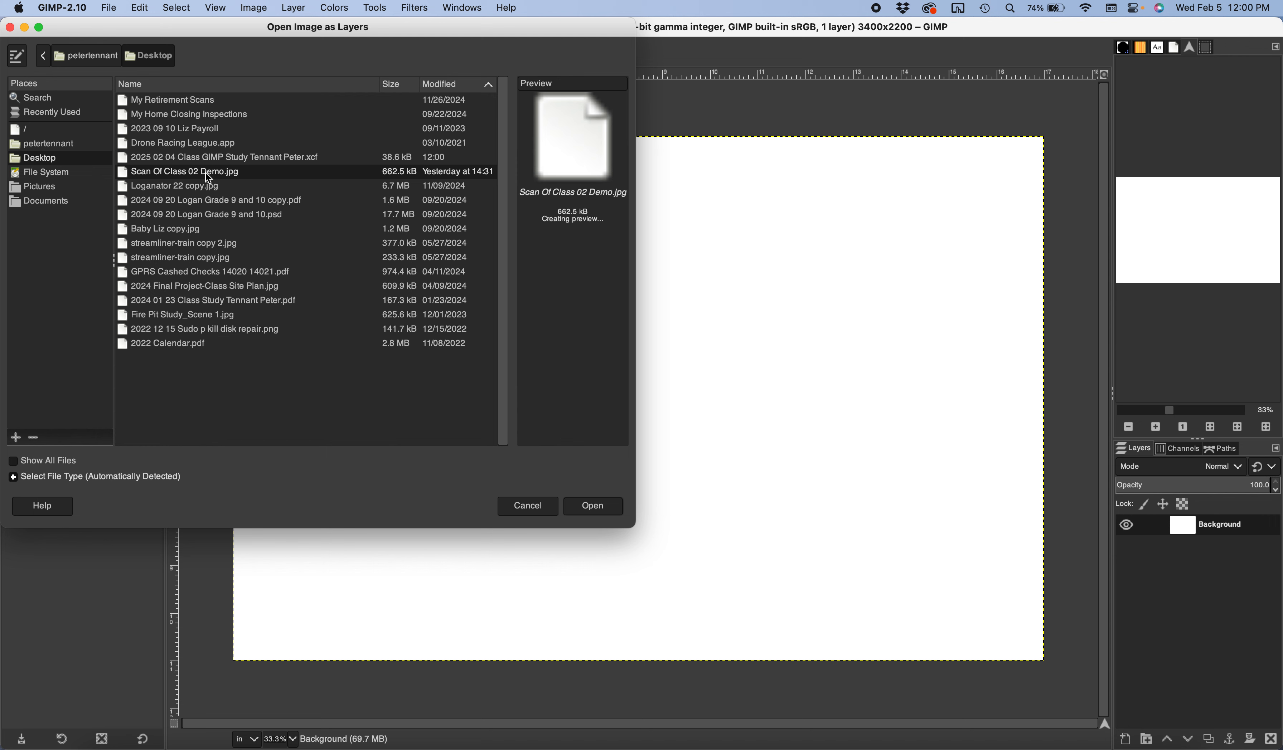
{"action": "double_click", "coordinate": [205, 173]}
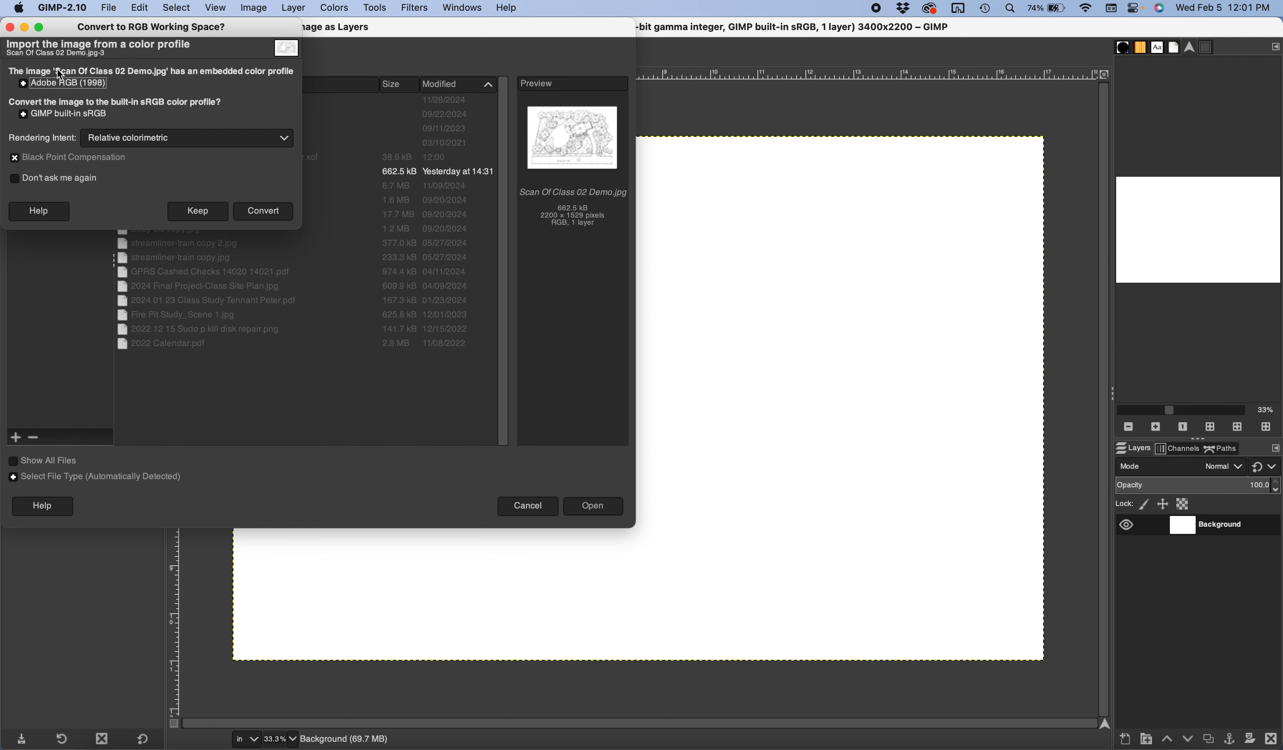
{"action": "left_click", "coordinate": [259, 212]}
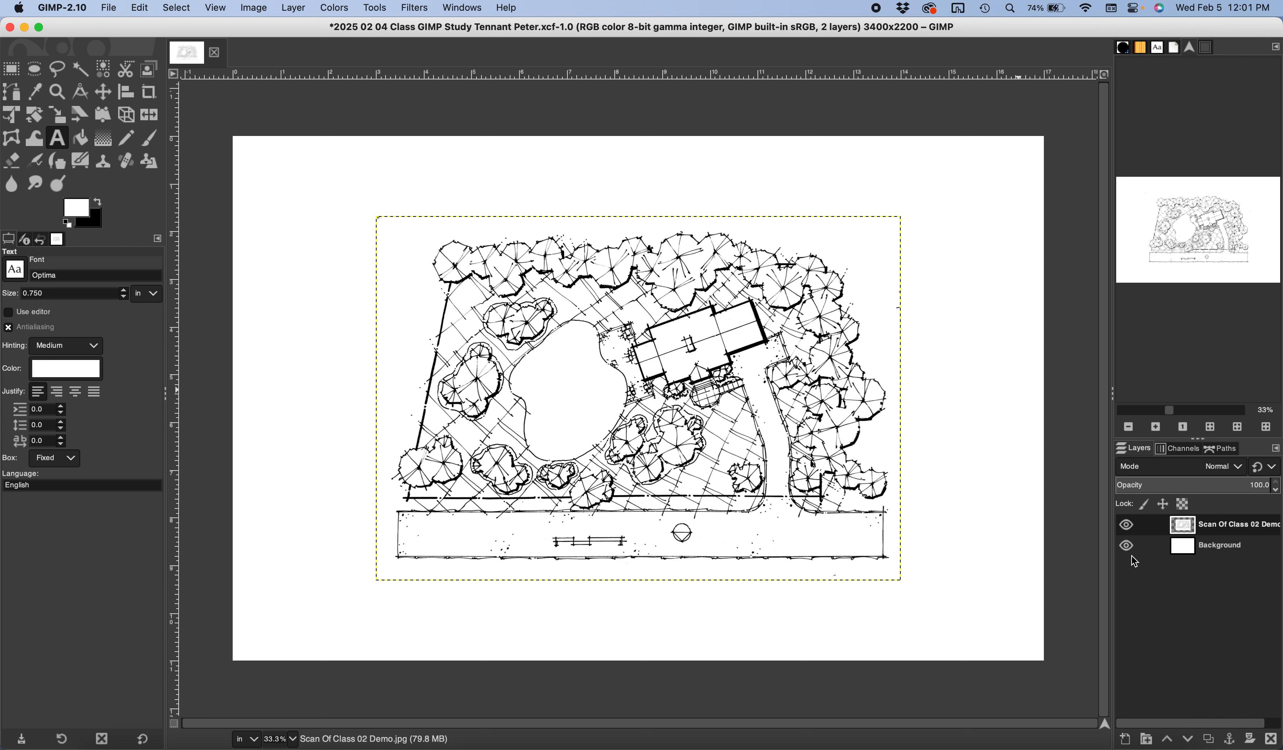
Toggle the visibility of the Background and scan layers to check what each one contains
{"action": "left_click", "coordinate": [1126, 546]}
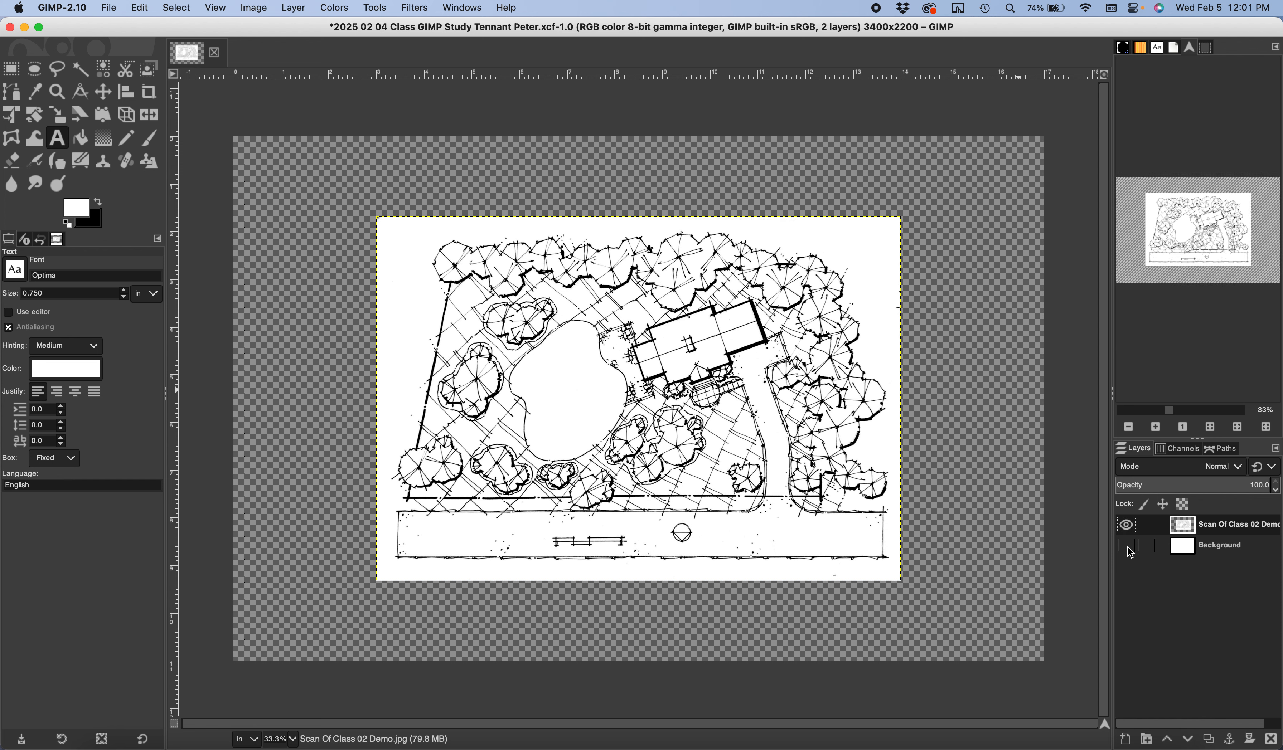
{"action": "left_click", "coordinate": [1128, 548]}
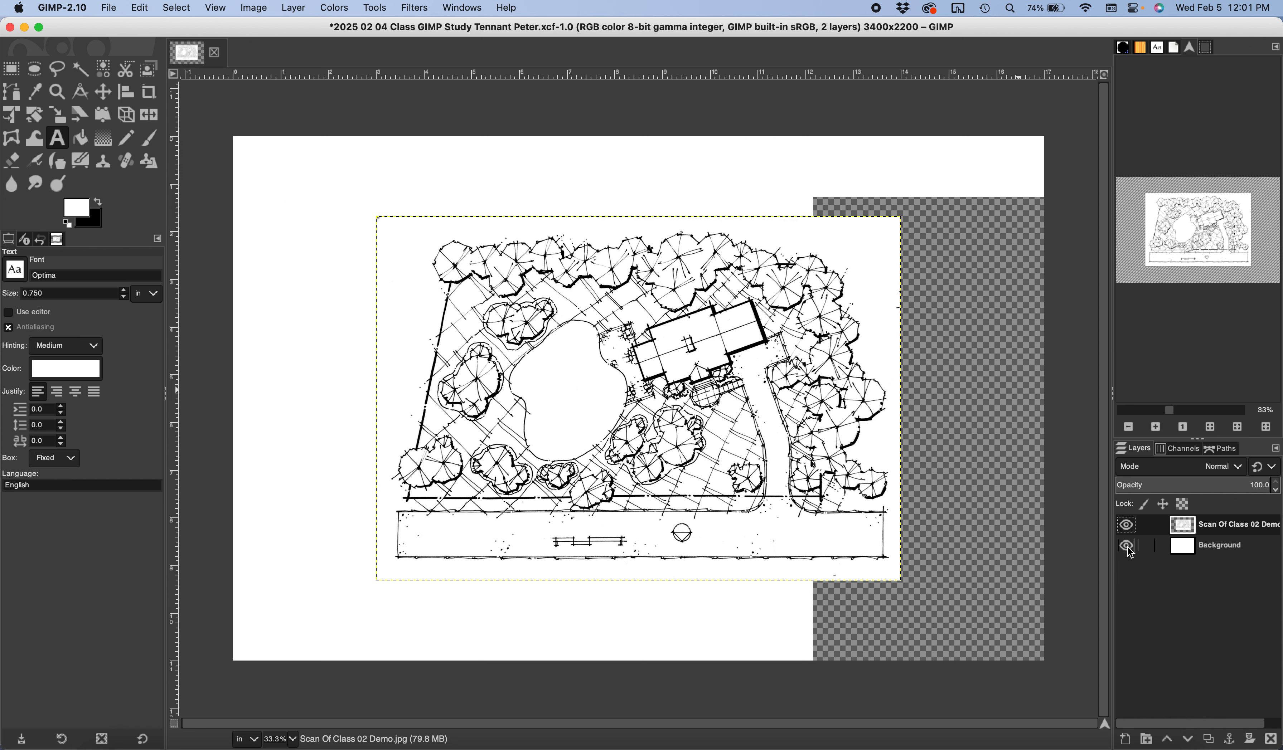
{"action": "left_click", "coordinate": [1127, 525]}
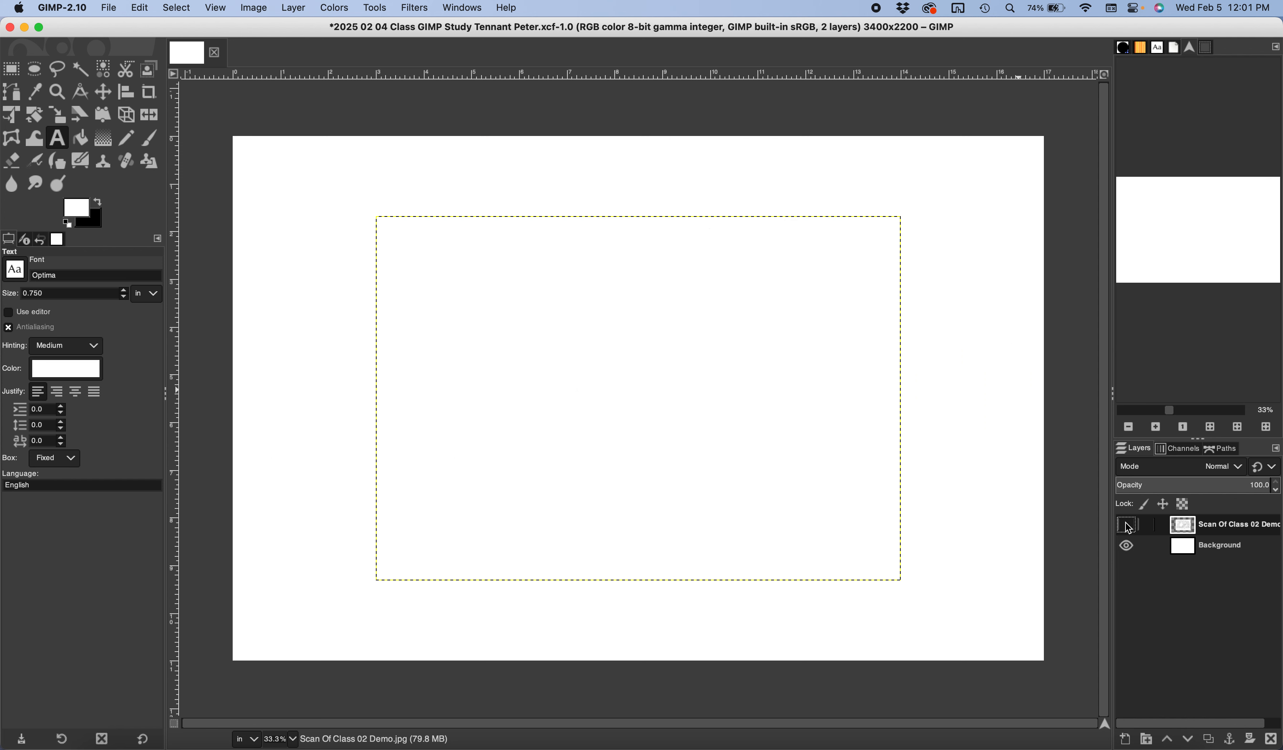
{"action": "left_click", "coordinate": [1127, 525]}
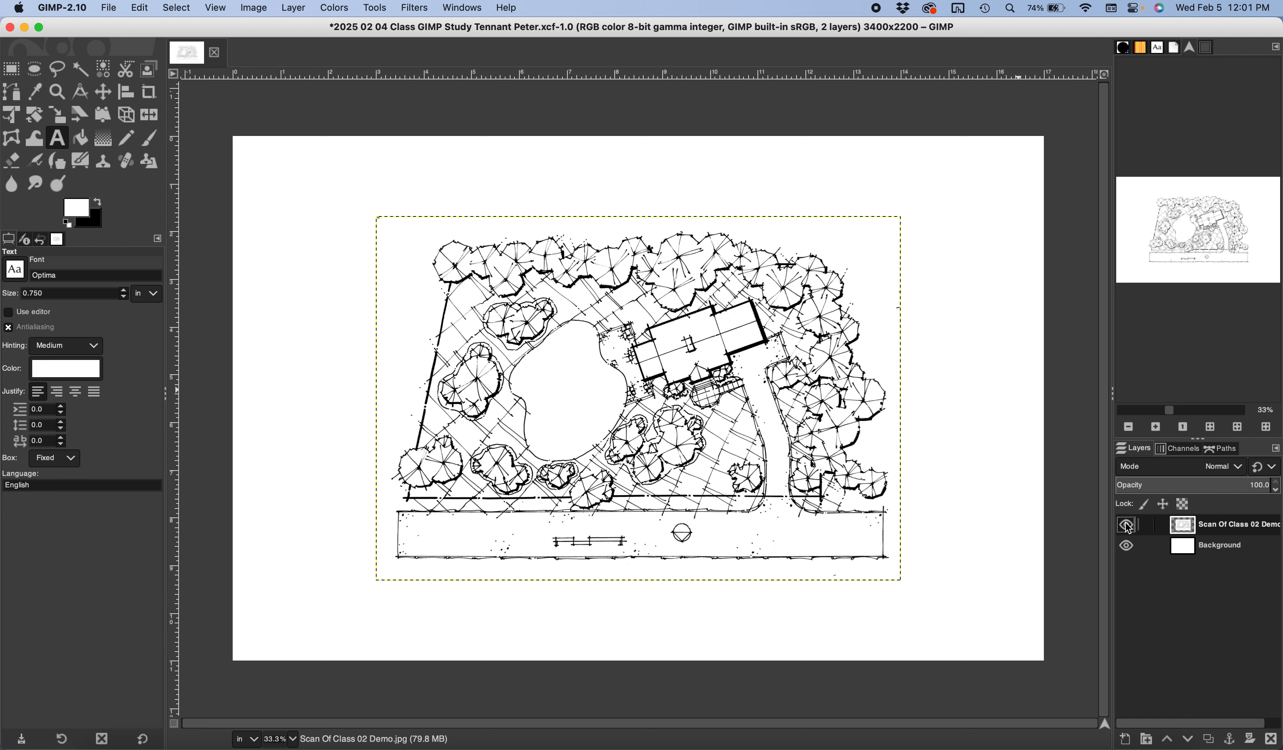
{"action": "left_click", "coordinate": [1127, 525]}
{"action": "left_click", "coordinate": [1127, 525]}
Scale the scan layer proportionally to 15.345 by 10.665 in so it fills most of the canvas
{"action": "left_click", "coordinate": [376, 8]}
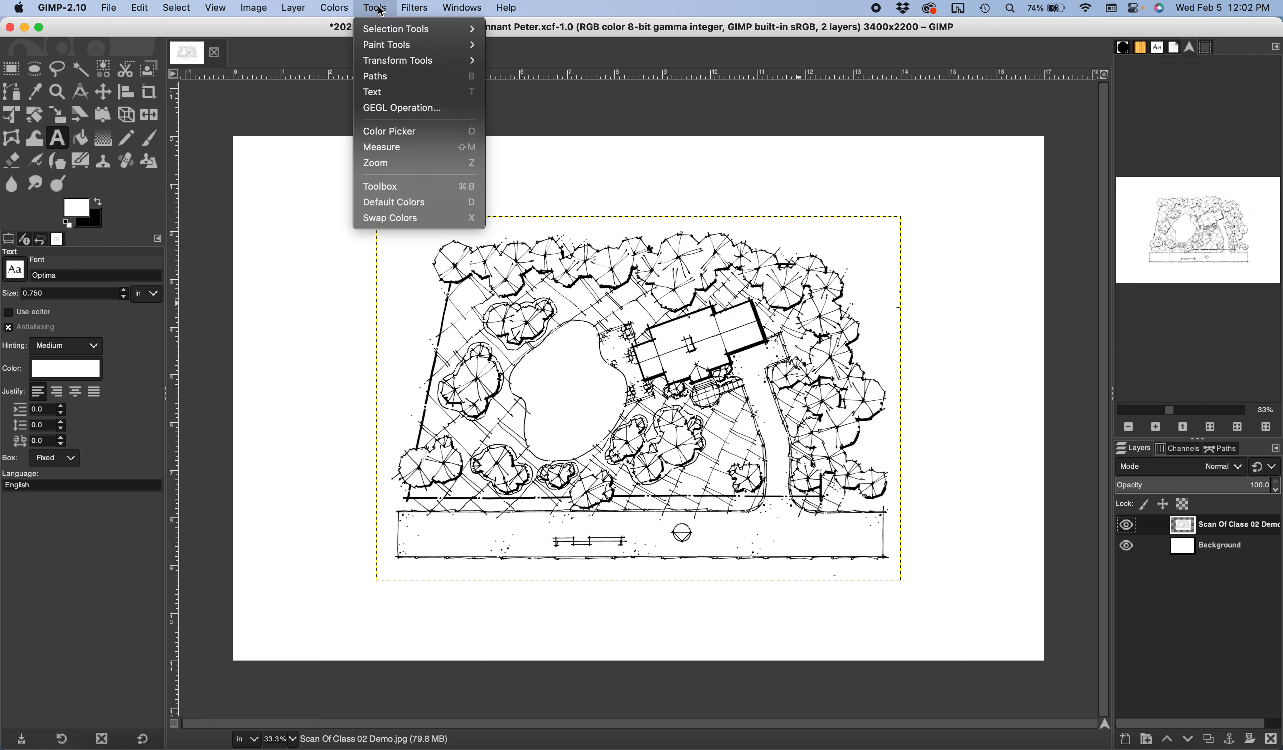
{"action": "mouse_move", "coordinate": [383, 65]}
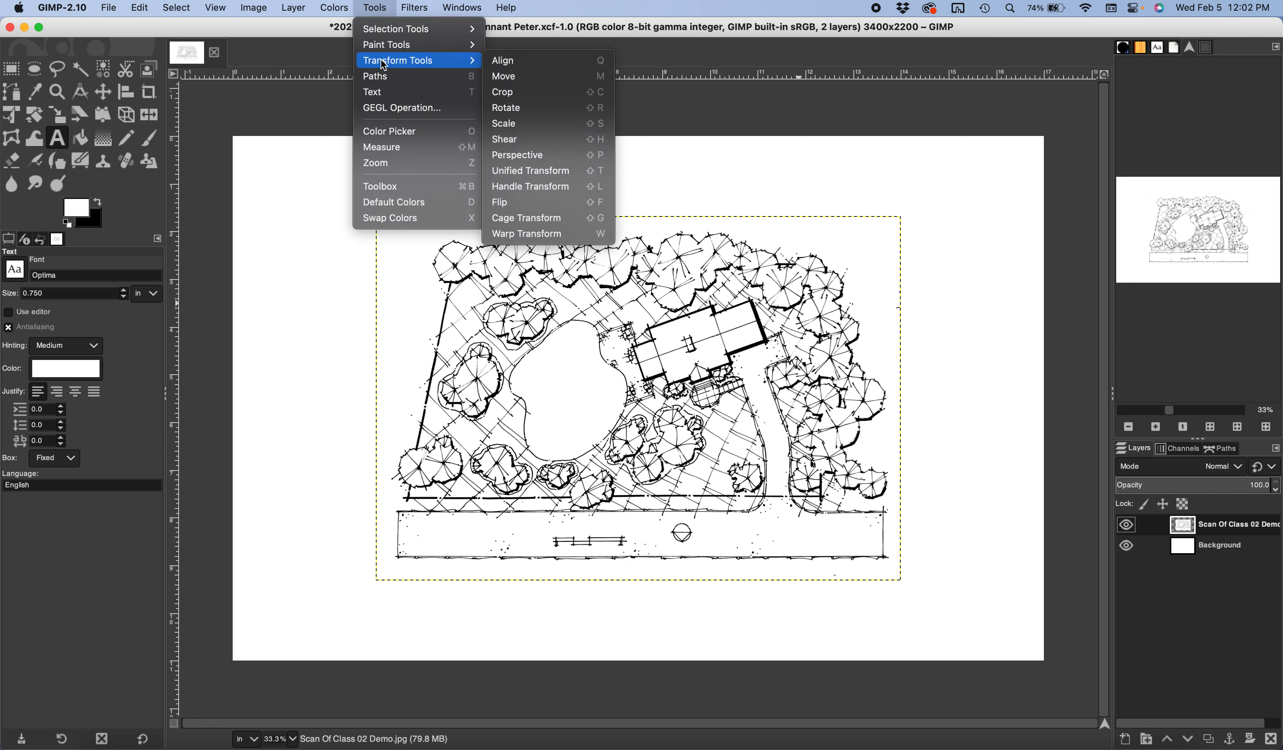
{"action": "left_click", "coordinate": [508, 126]}
{"action": "left_click", "coordinate": [507, 125]}
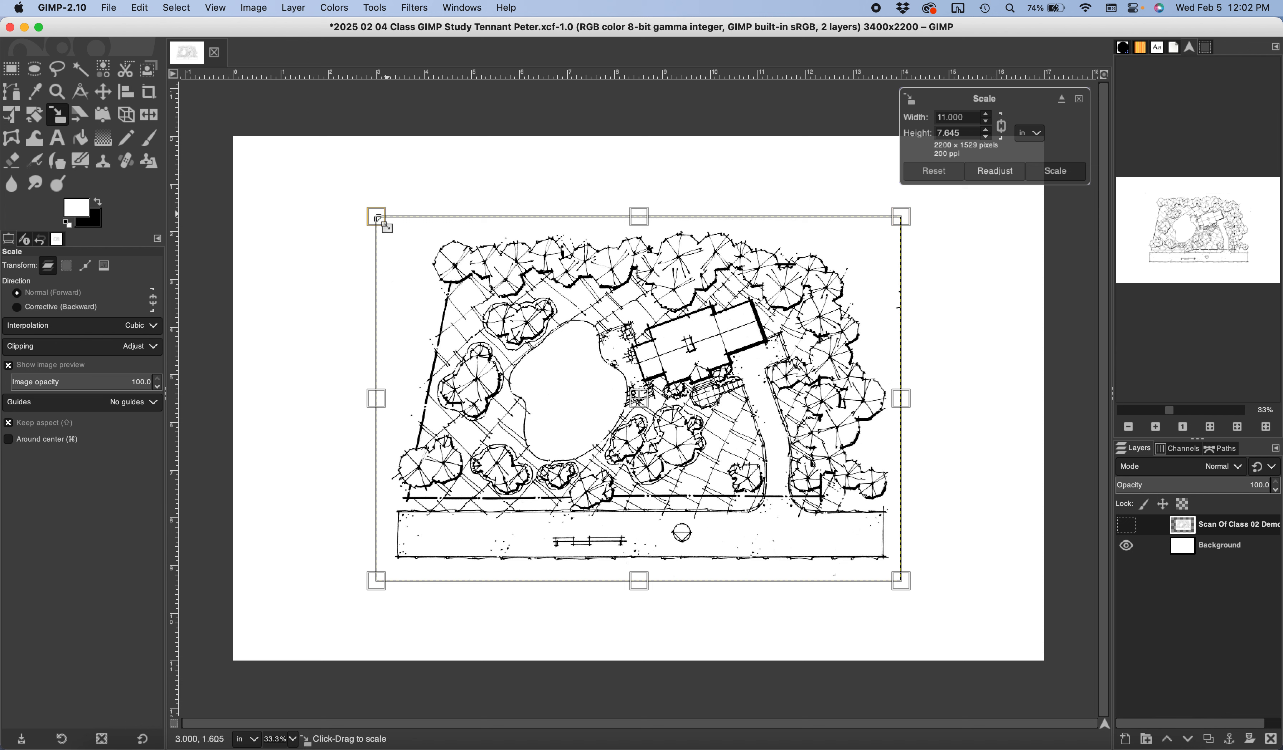
{"action": "left_click_drag", "start_coordinate": [377, 218], "coordinate": [269, 141]}
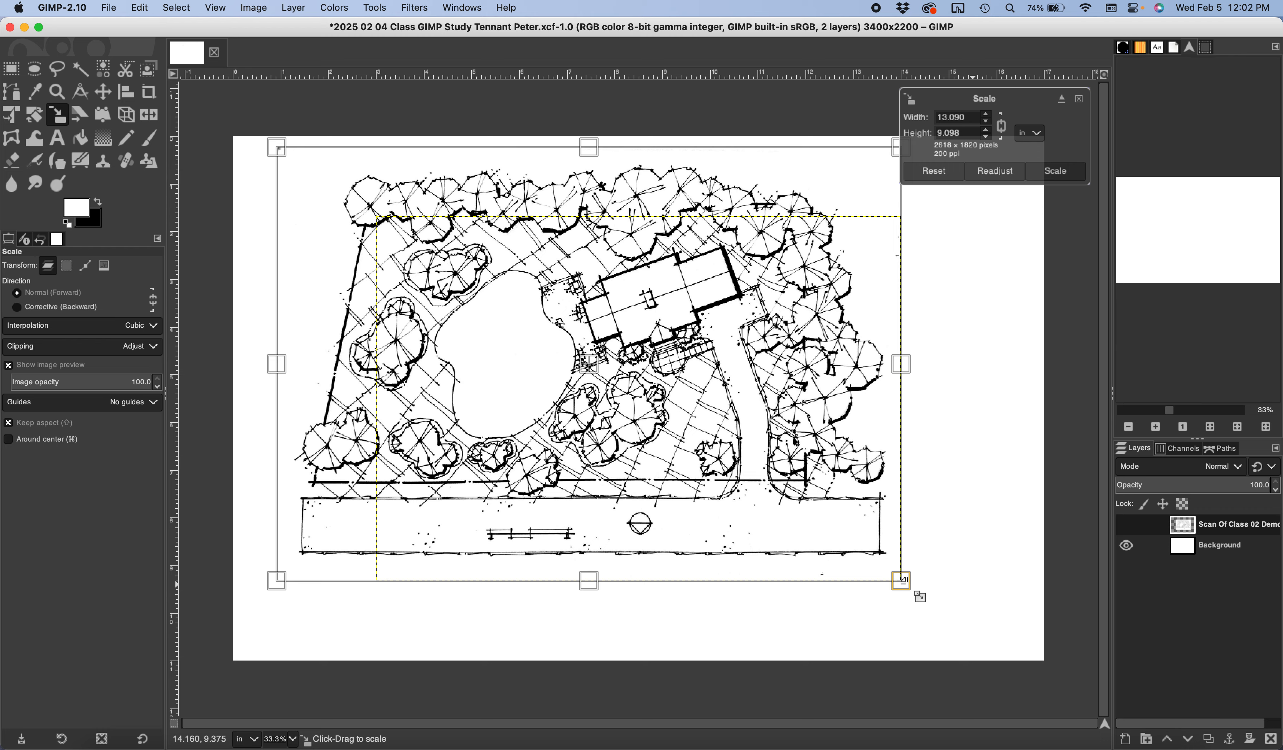
{"action": "left_click_drag", "start_coordinate": [903, 580], "coordinate": [1029, 627]}
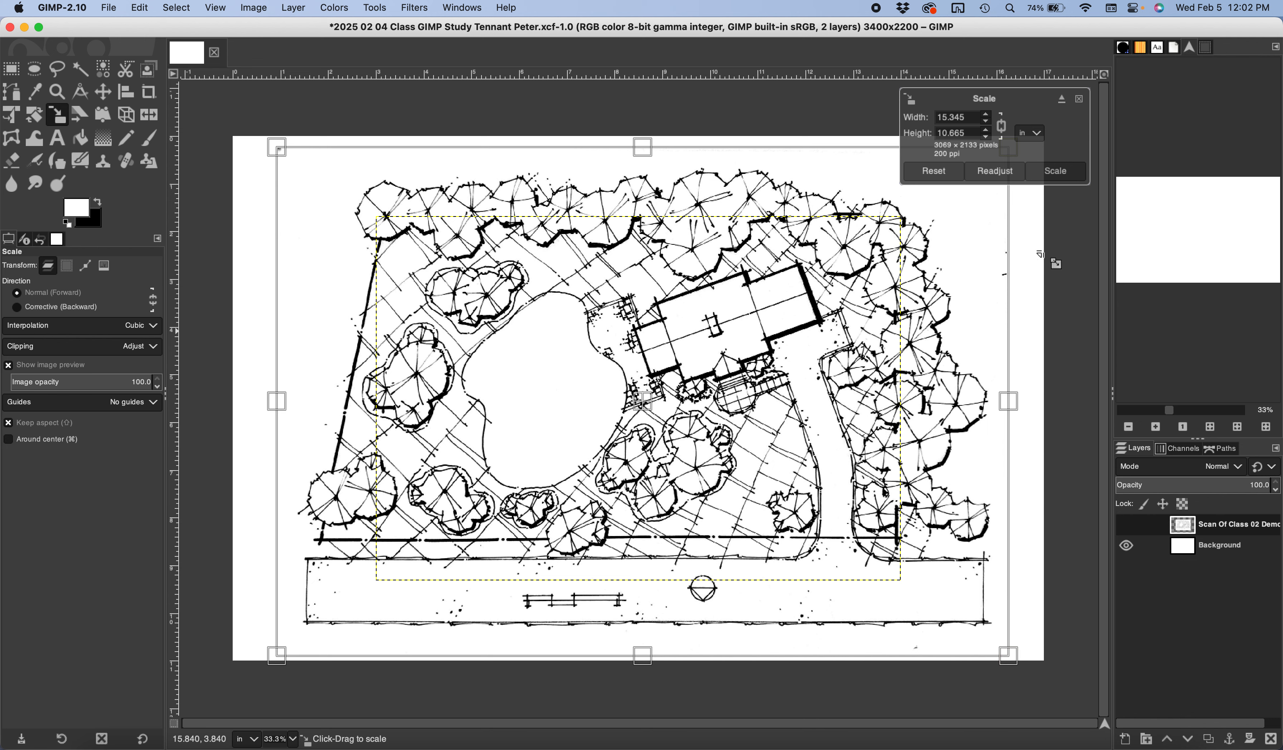
{"action": "left_click", "coordinate": [1055, 172]}
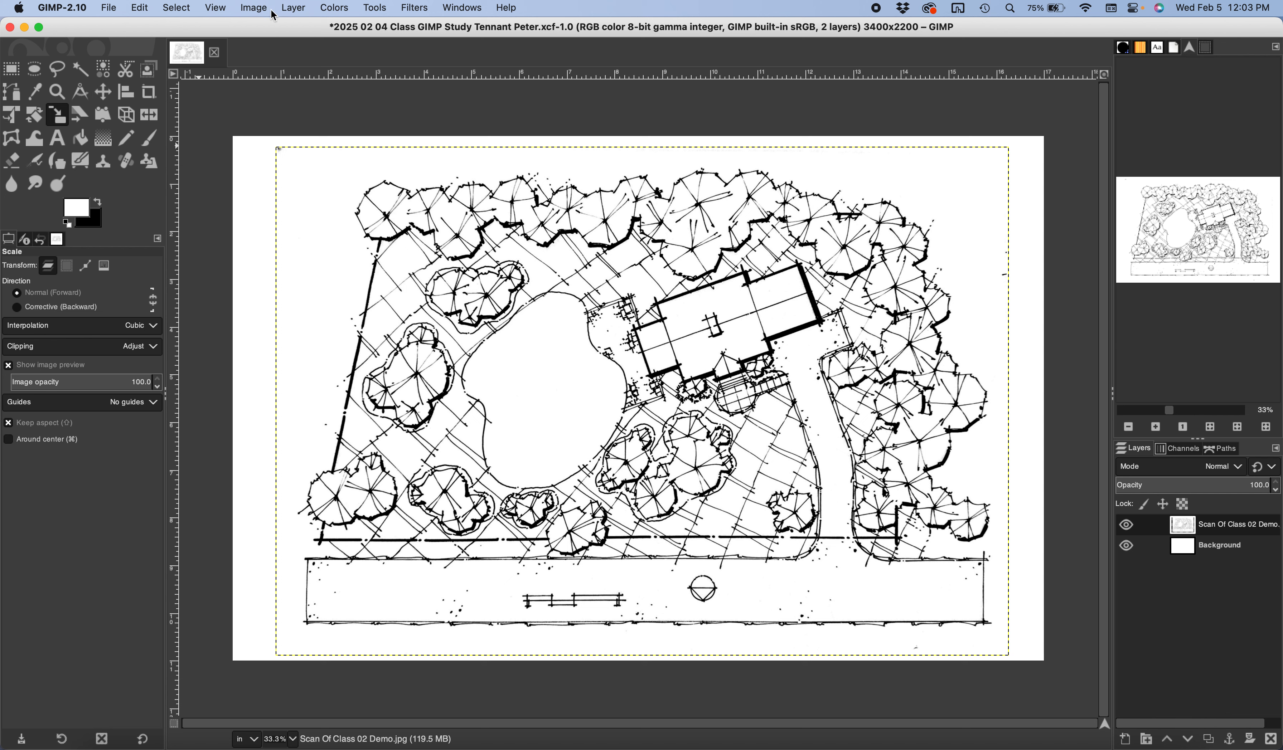
Move the scaled scan layer slightly upward on the canvas and save the file
{"action": "left_click", "coordinate": [380, 12]}
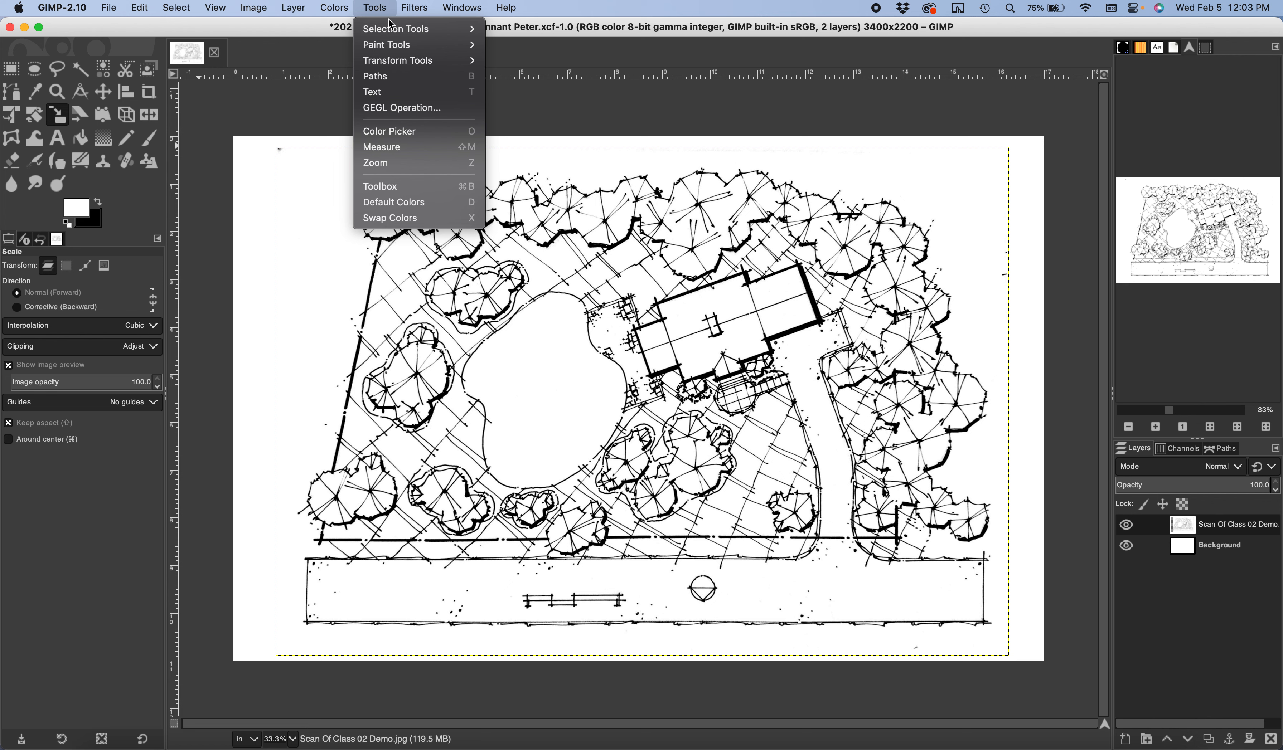
{"action": "mouse_move", "coordinate": [453, 61]}
{"action": "left_click", "coordinate": [380, 8]}
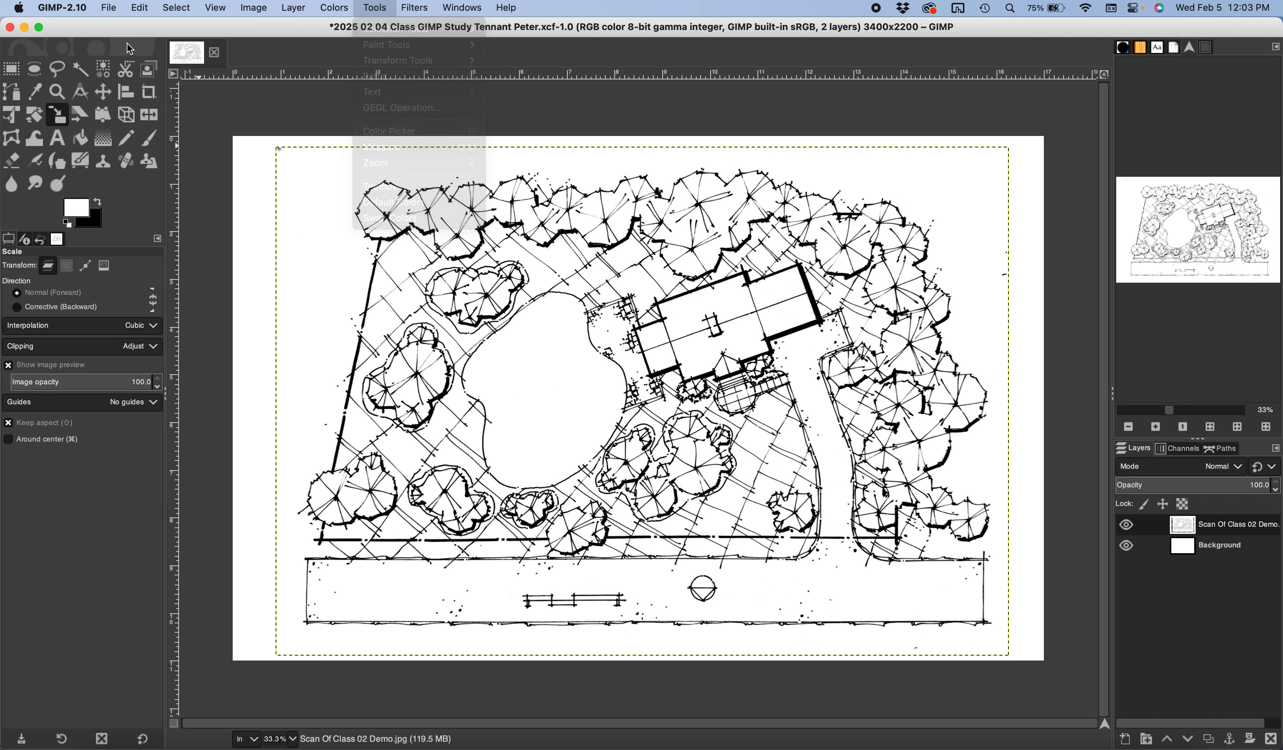
{"action": "left_click", "coordinate": [106, 93]}
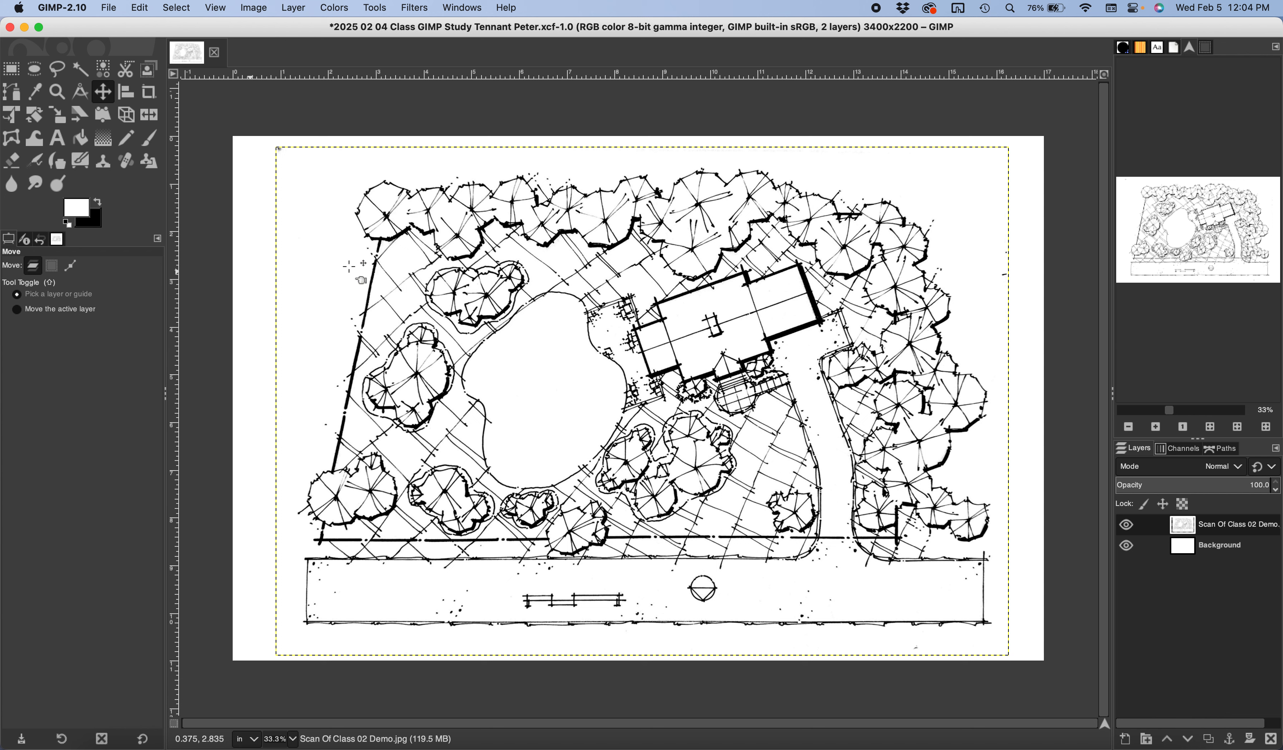
{"action": "left_click_drag", "start_coordinate": [642, 402], "coordinate": [641, 402]}
{"action": "left_click_drag", "start_coordinate": [356, 270], "coordinate": [356, 255]}
{"action": "left_click_drag", "start_coordinate": [368, 267], "coordinate": [365, 266]}
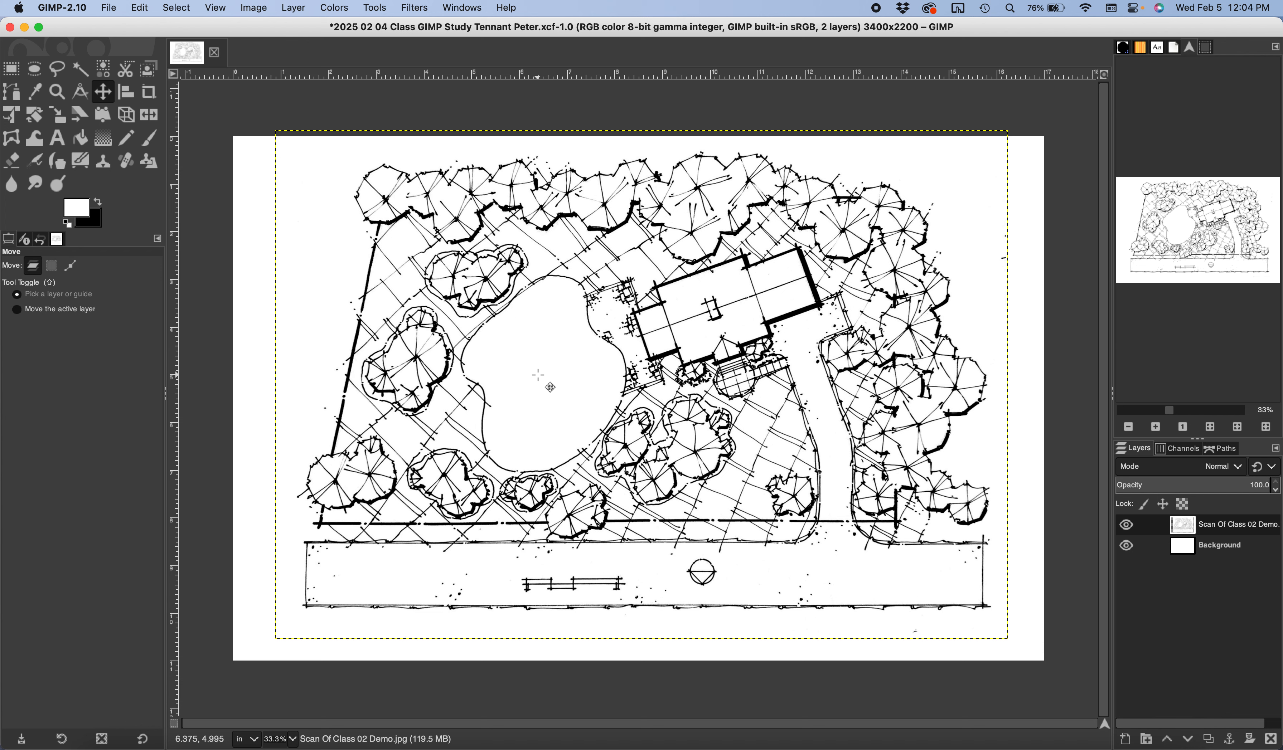
{"action": "left_click", "coordinate": [112, 9]}
{"action": "left_click", "coordinate": [109, 129]}
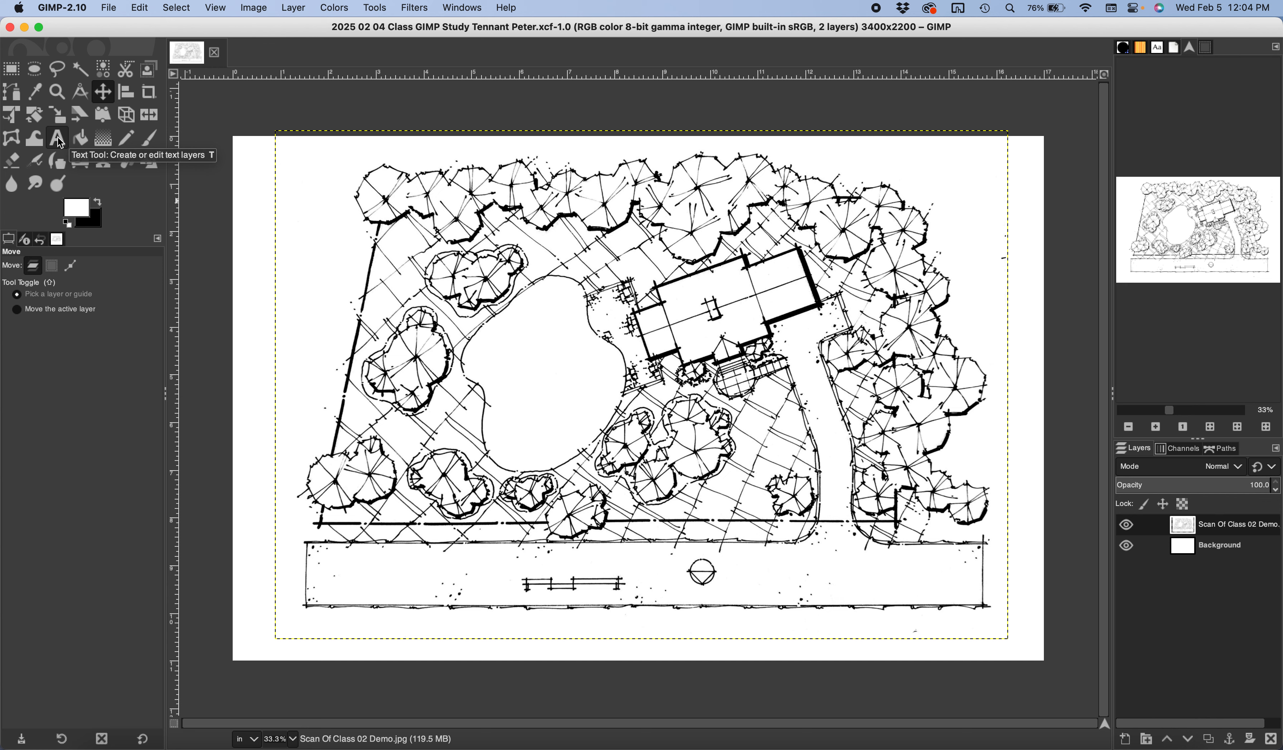
Draw a text box inside the blank strip below the site drawing, just before the graphic scale bar
{"action": "left_click", "coordinate": [376, 8]}
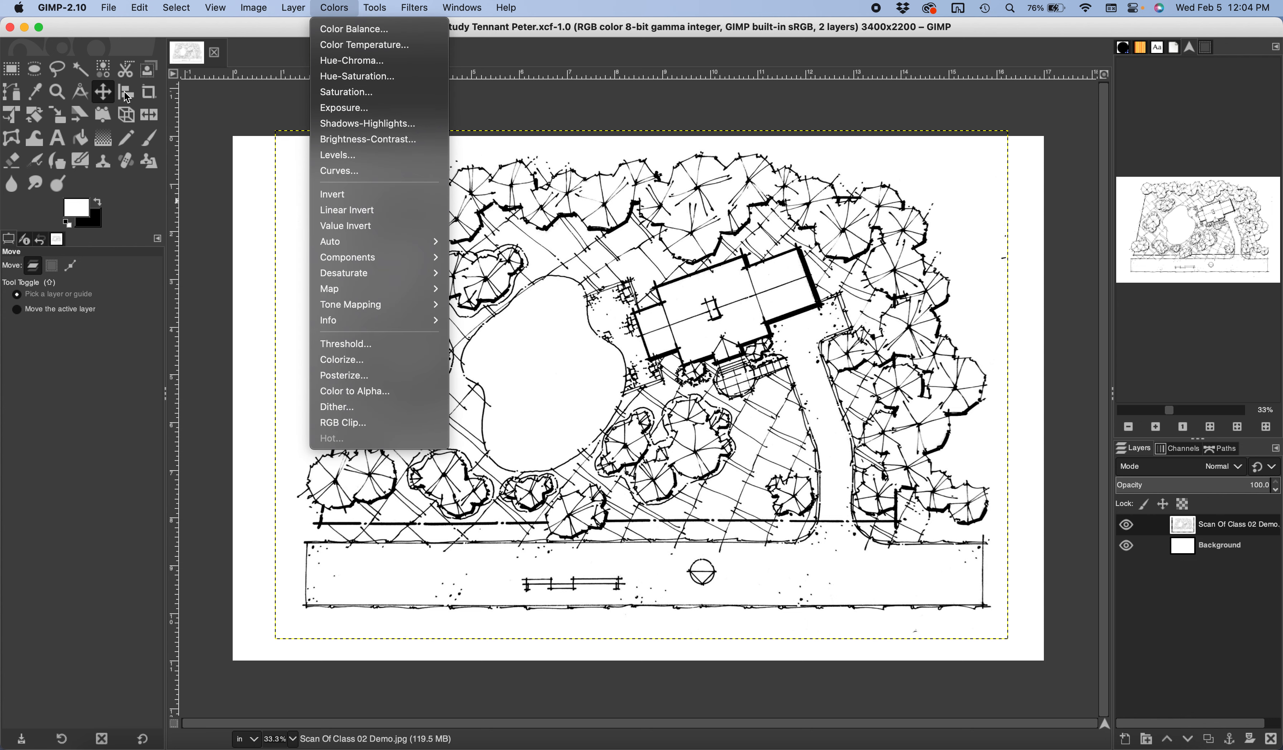
{"action": "left_click", "coordinate": [57, 146]}
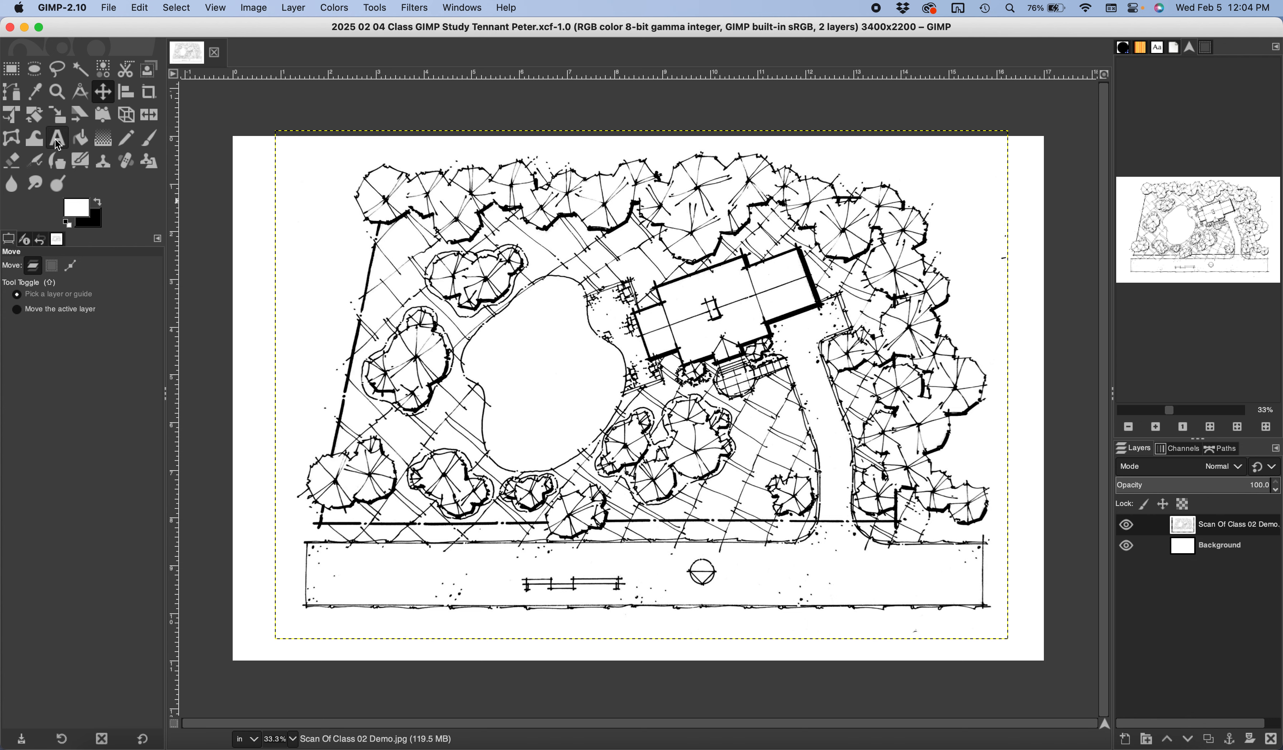
{"action": "left_click", "coordinate": [58, 147]}
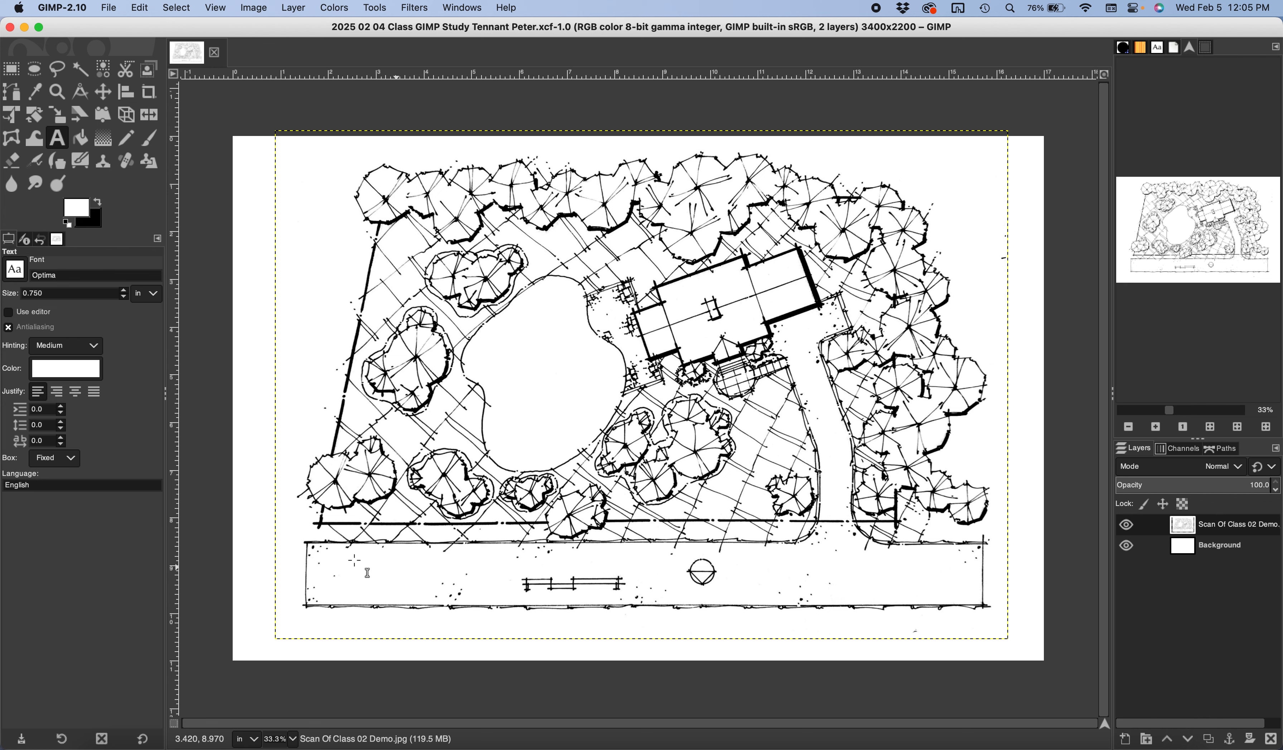
{"action": "left_click_drag", "start_coordinate": [354, 561], "coordinate": [528, 628]}
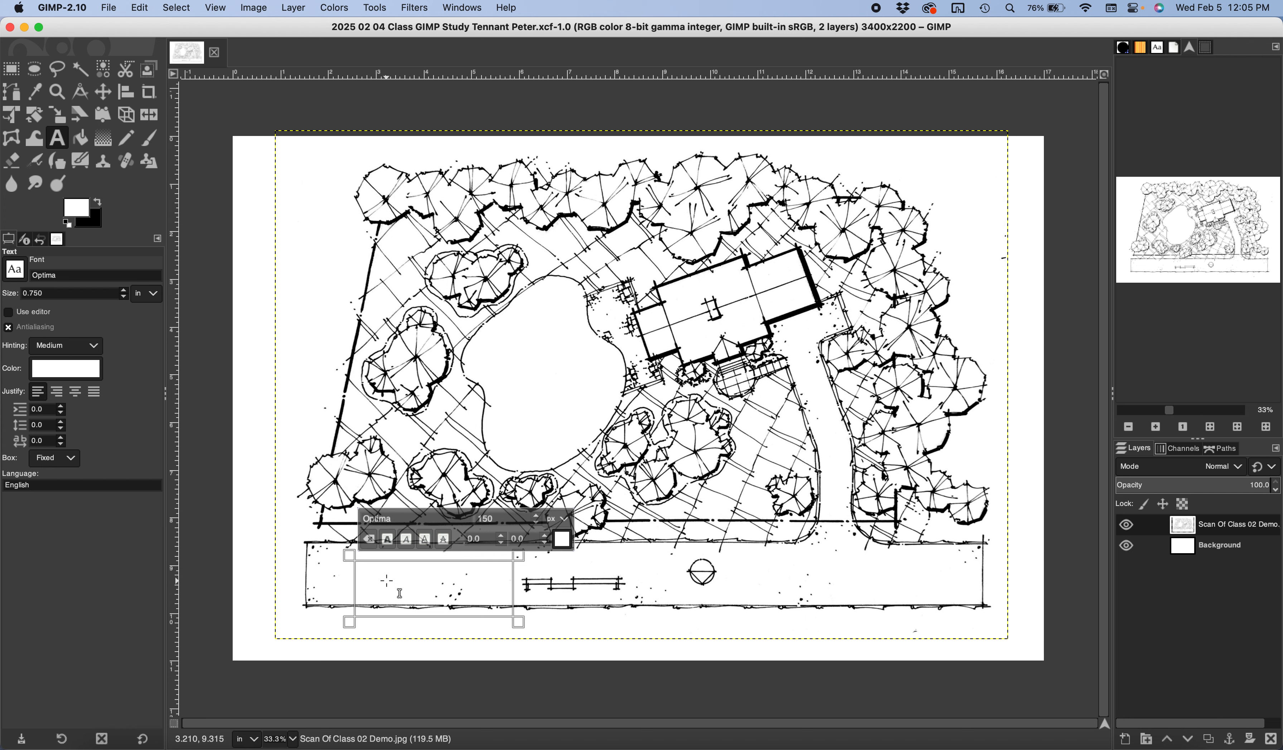
{"action": "type", "text": "S"}
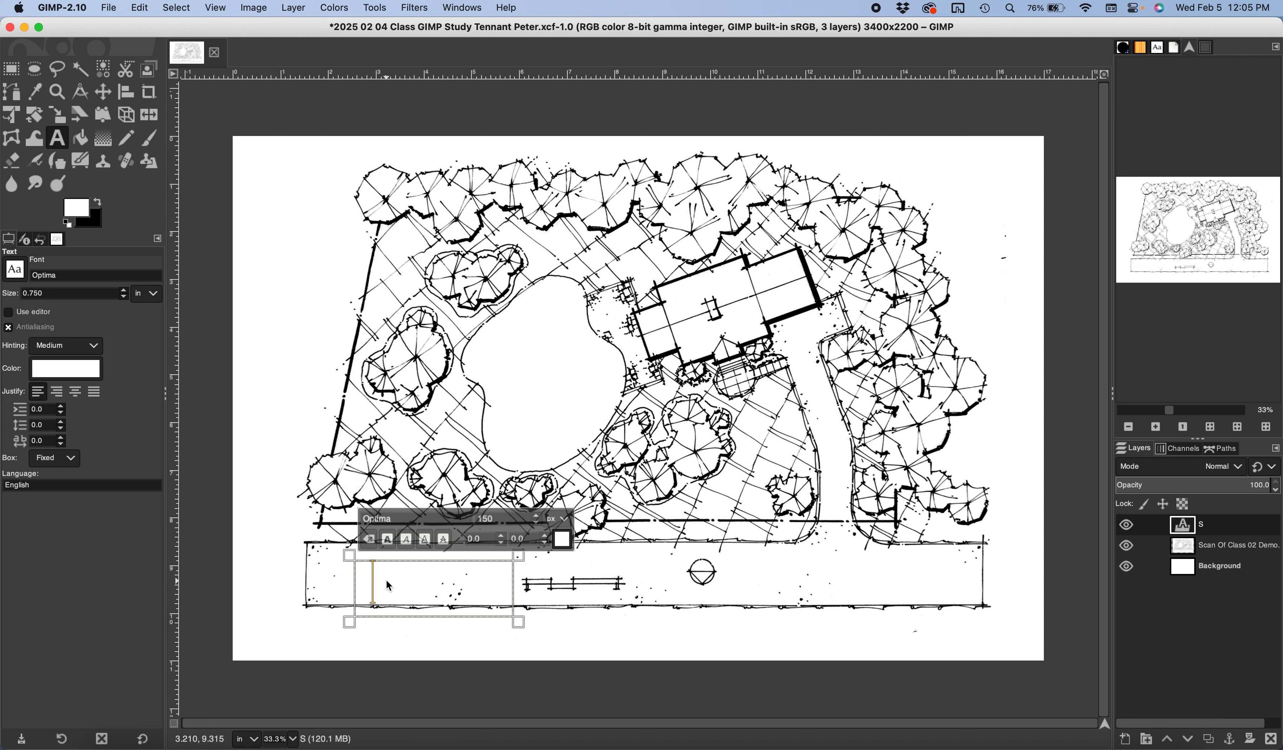
{"action": "type", "text": "ite Plan"}
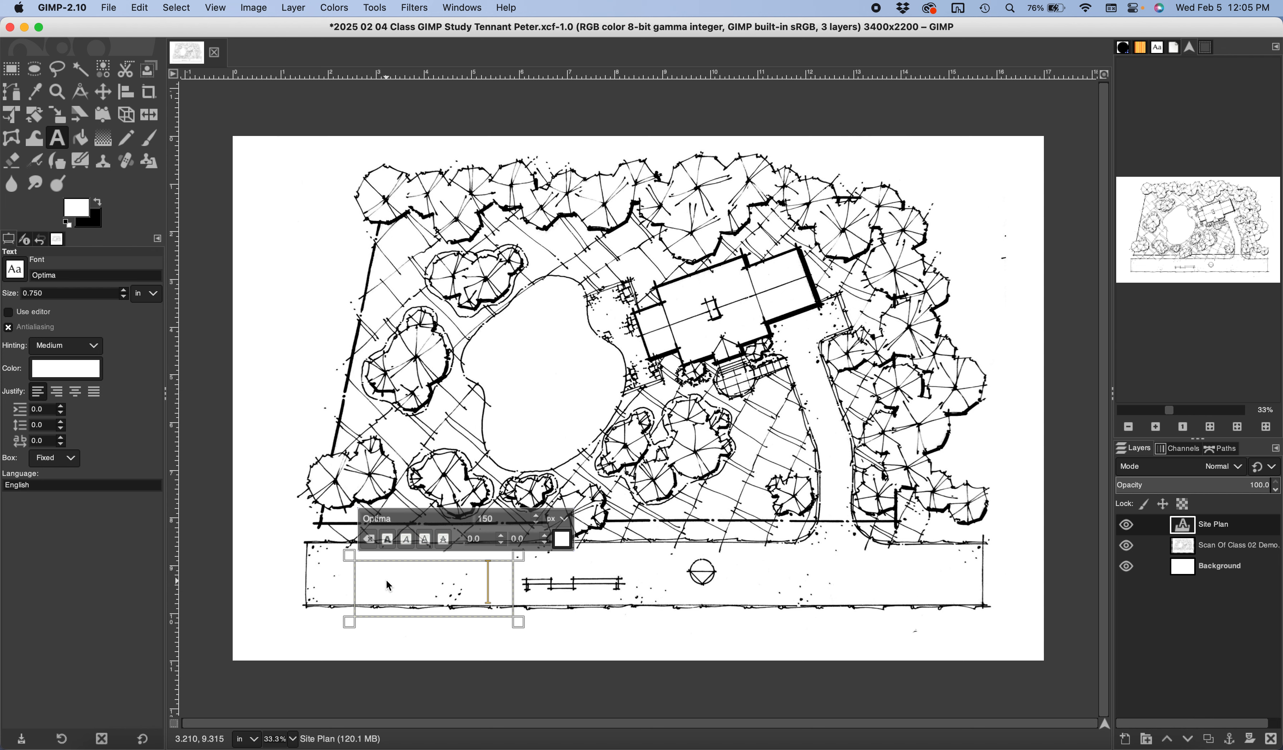
{"action": "key", "text": "BackSpace"}
{"action": "key", "text": "BackSpace"}
{"action": "key", "text": "BackSpace"}
{"action": "key", "text": "BackSpace"}
{"action": "key", "text": "BackSpace"}
{"action": "key", "text": "BackSpace"}
{"action": "key", "text": "BackSpace"}
{"action": "key", "text": "BackSpace"}
{"action": "key", "text": "BackSpace"}
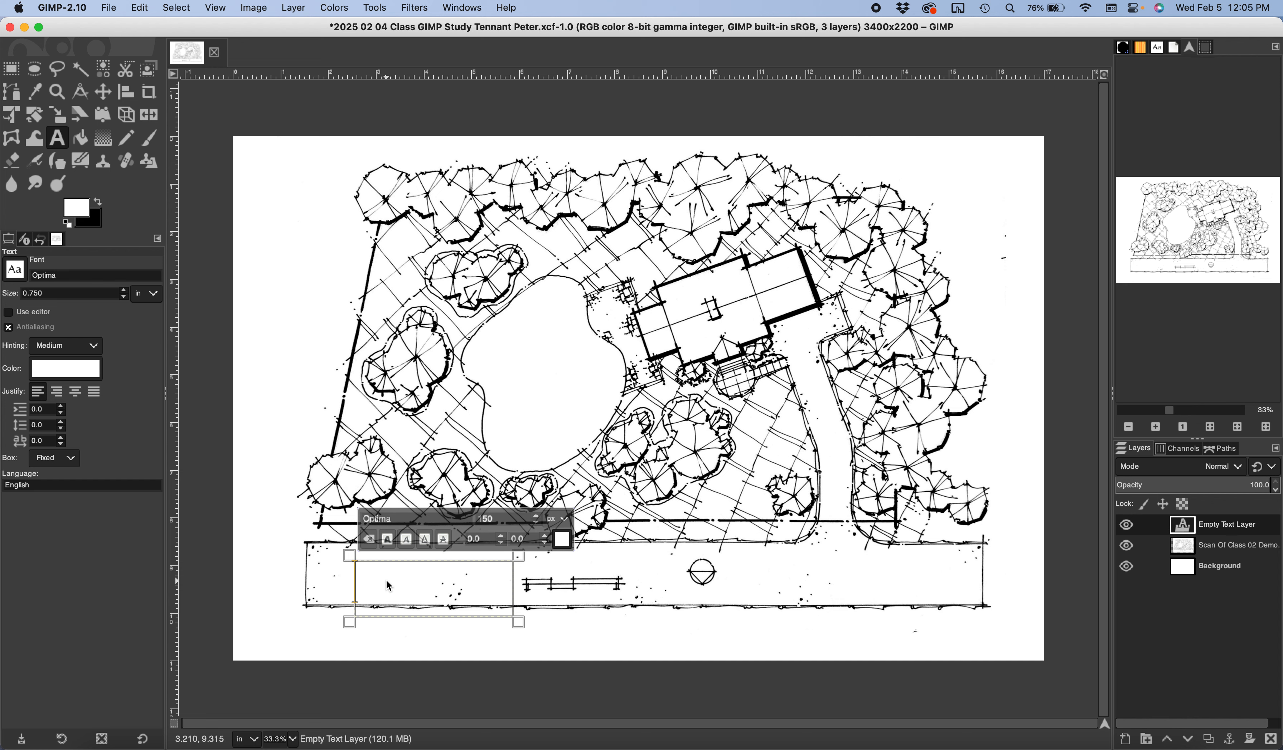
Set the text color to near-black 030202 and enter "Site Plan" in the text box
{"action": "left_click", "coordinate": [562, 541]}
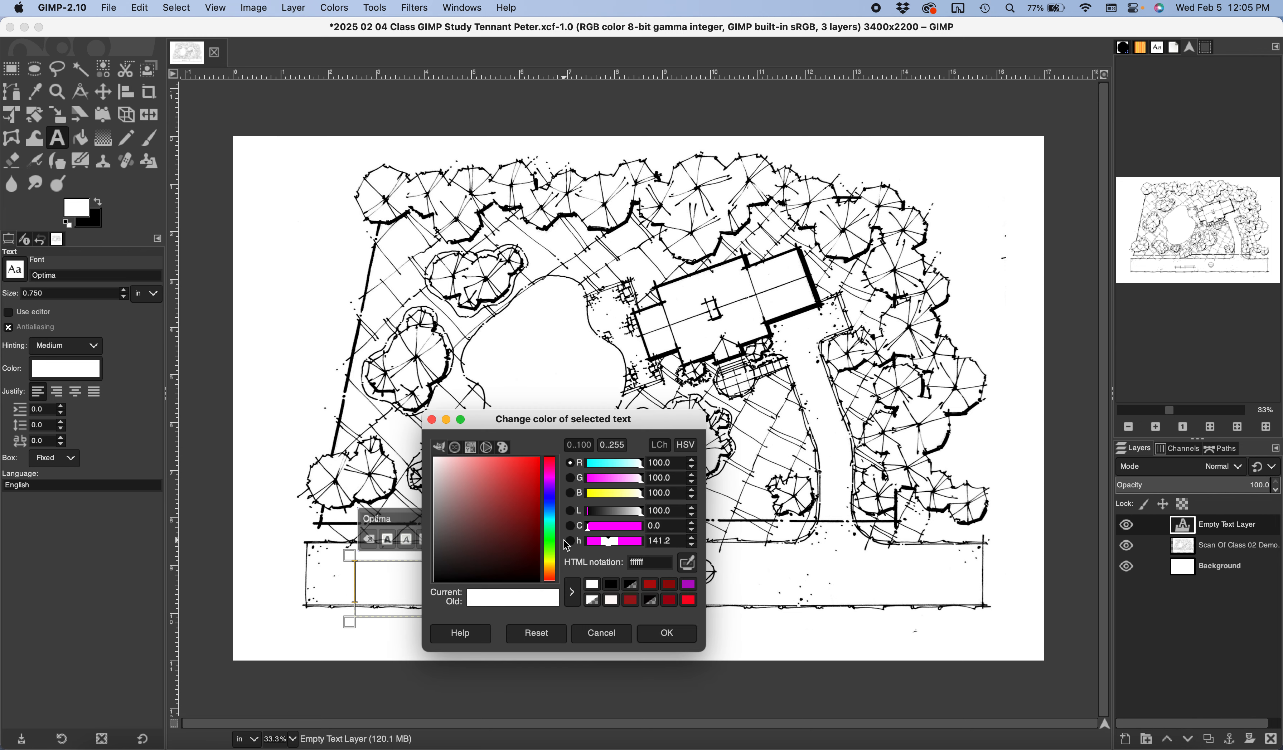
{"action": "left_click", "coordinate": [485, 582]}
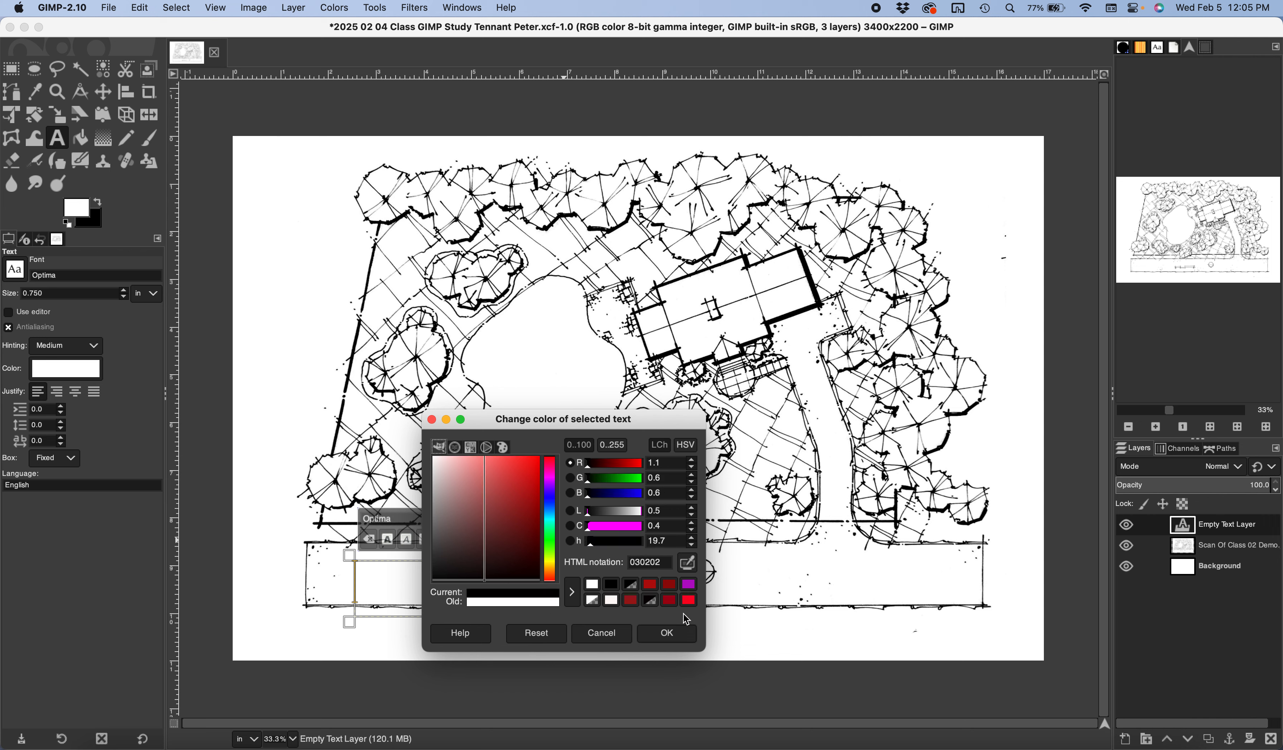
{"action": "left_click", "coordinate": [677, 633]}
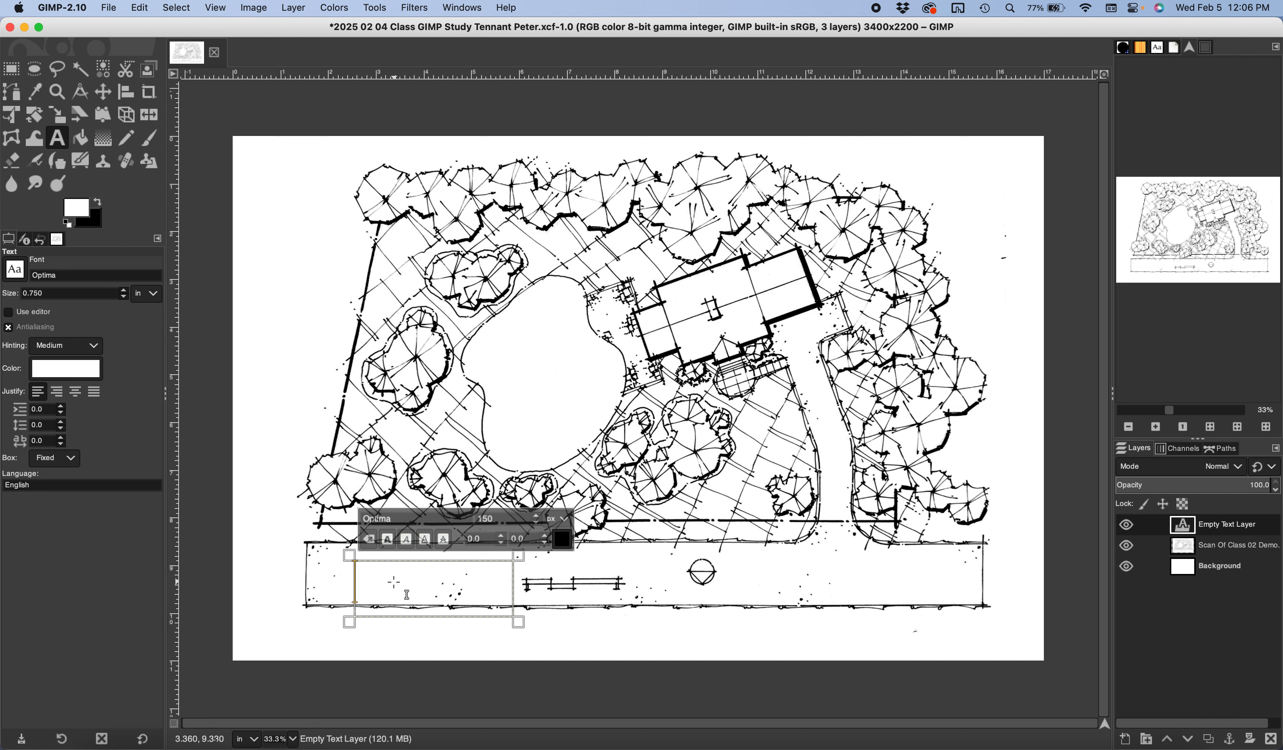
{"action": "type", "text": "Sit"}
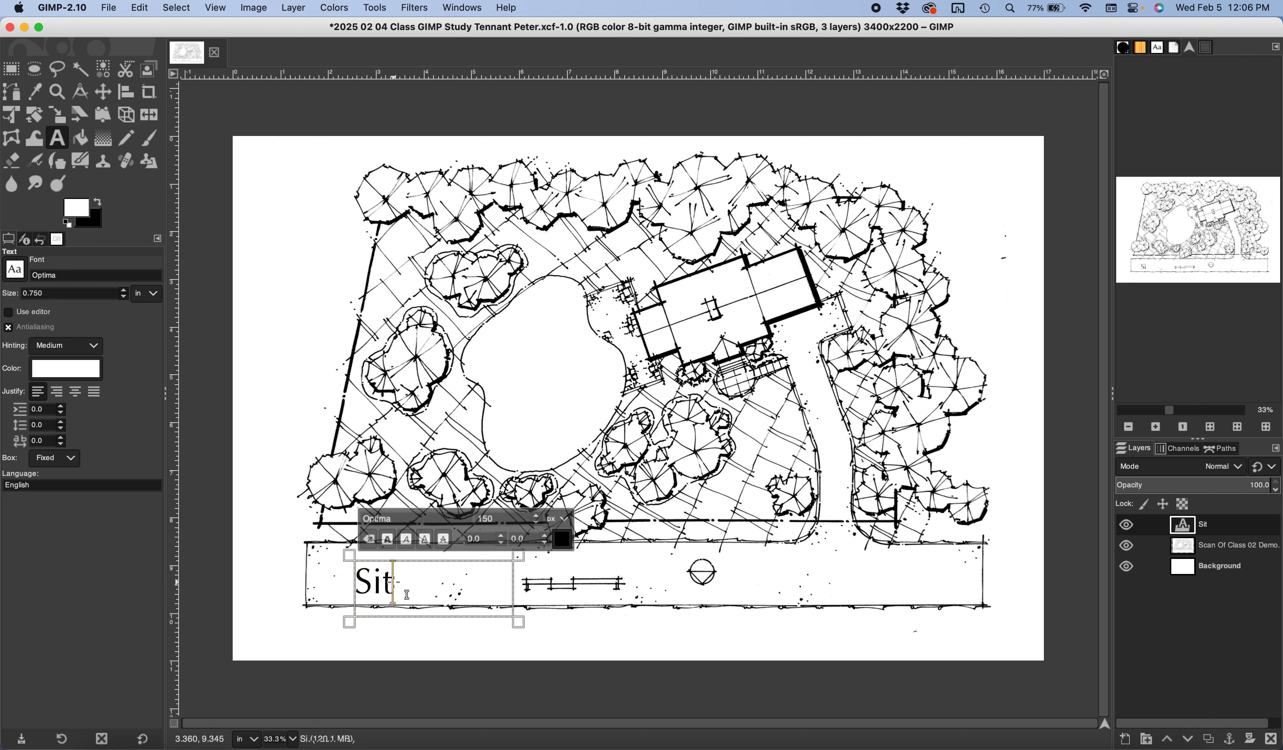
{"action": "type", "text": "e Plan"}
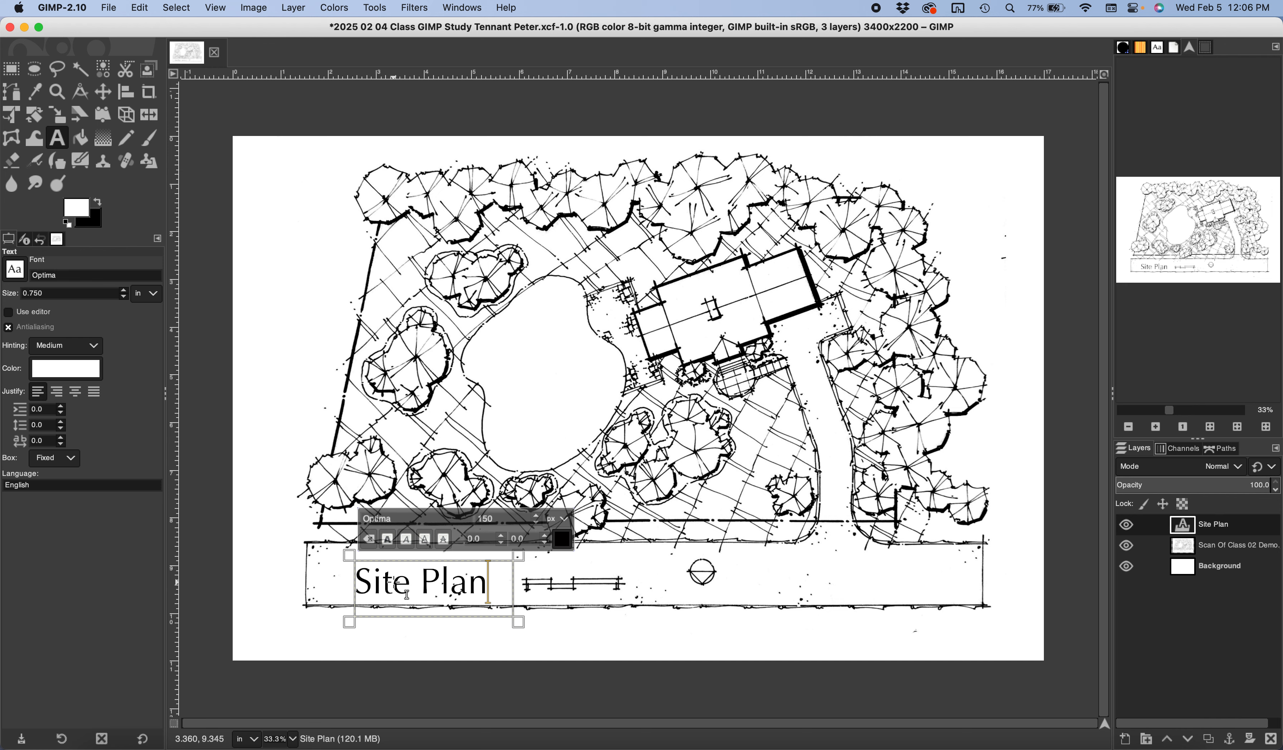
Select the whole "Site Plan" title and reduce its text size to 122 px
{"action": "triple_click", "coordinate": [453, 592]}
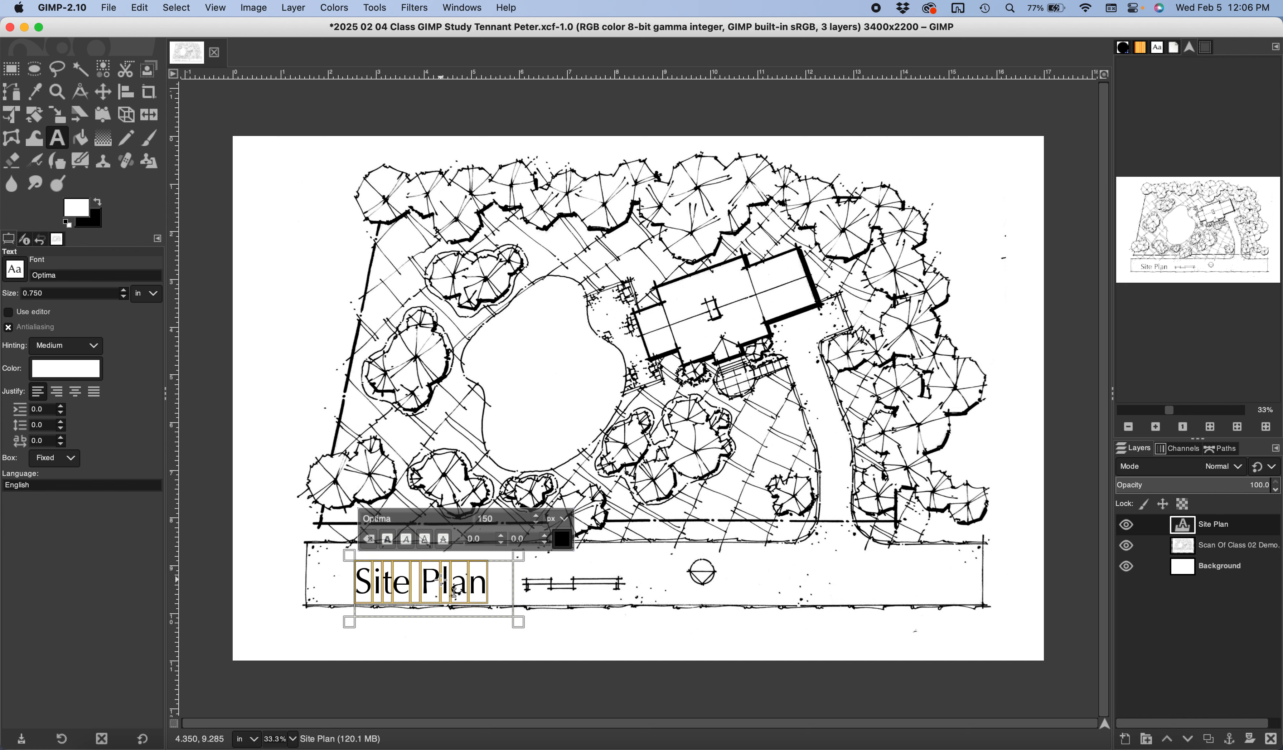
{"action": "left_click", "coordinate": [473, 588]}
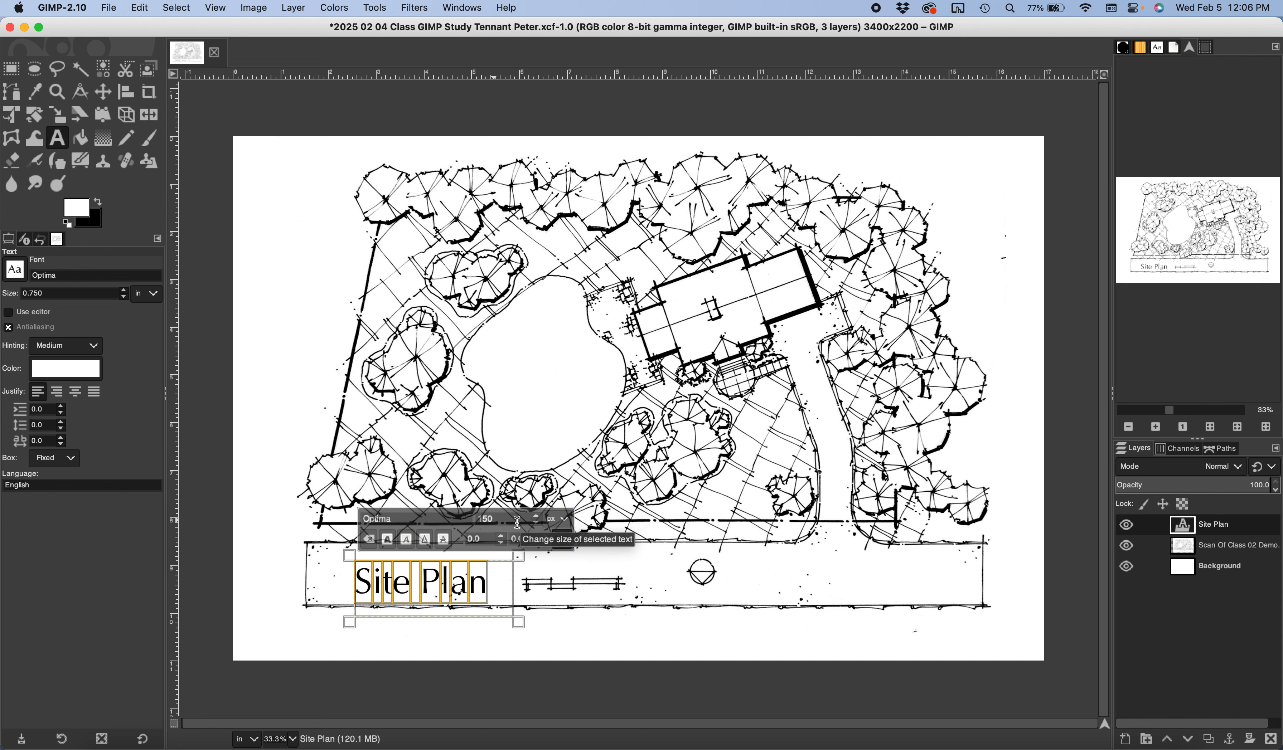
{"action": "left_click", "coordinate": [537, 523]}
{"action": "left_click", "coordinate": [537, 522]}
{"action": "left_click", "coordinate": [538, 524]}
{"action": "left_click", "coordinate": [538, 524]}
{"action": "left_click", "coordinate": [538, 524]}
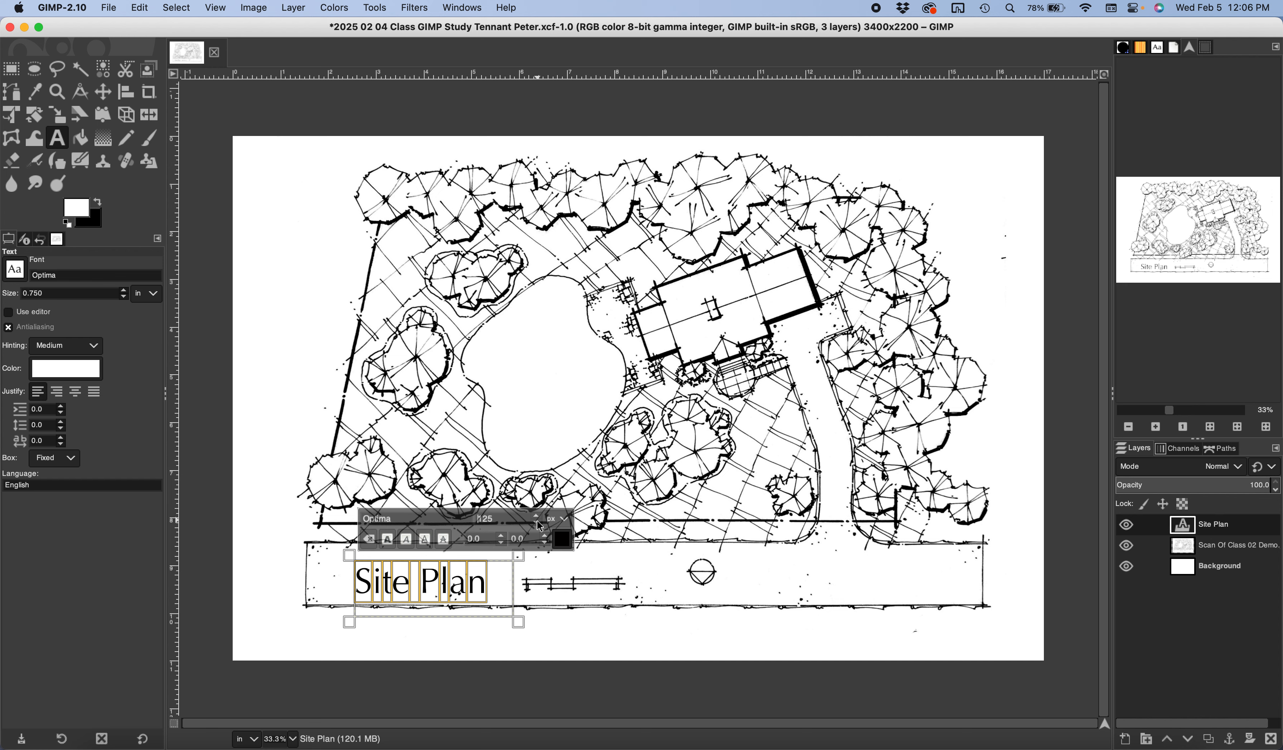
{"action": "left_click", "coordinate": [539, 525]}
{"action": "left_click", "coordinate": [539, 524]}
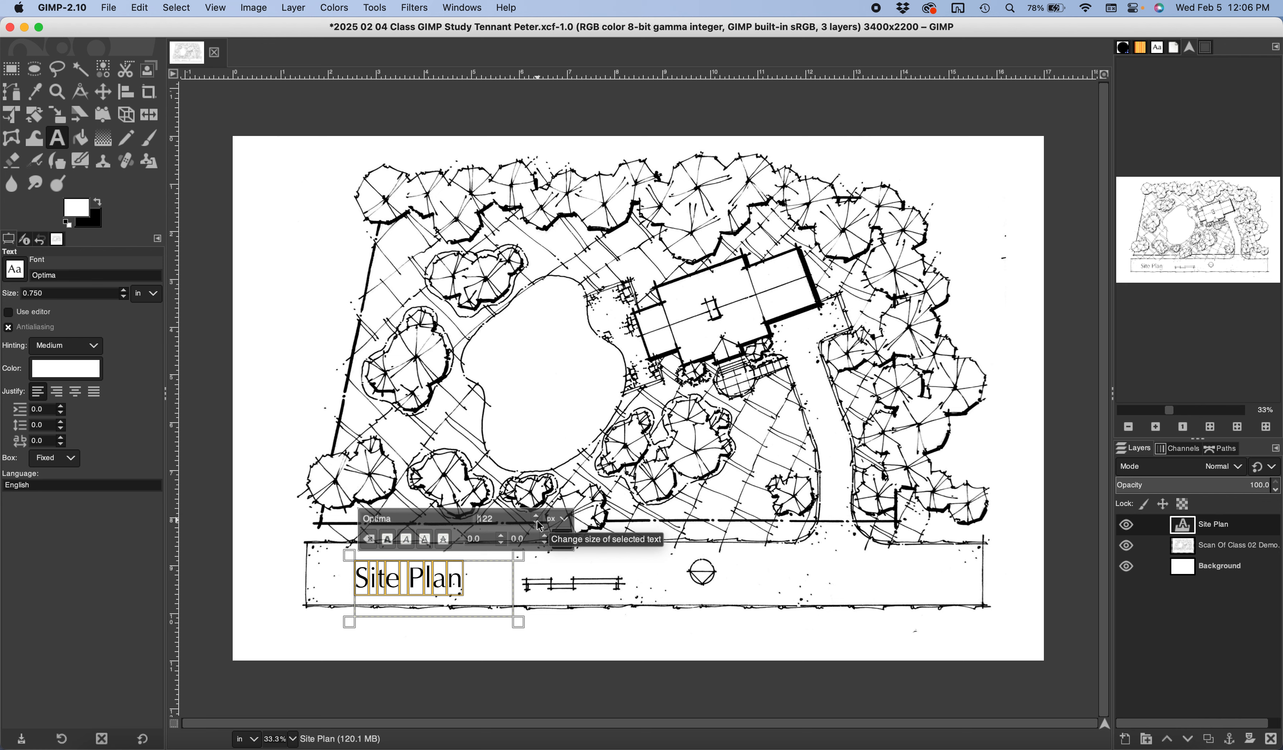
Reduce the selected "Site Plan" title's text size to 110 px
{"action": "left_click", "coordinate": [537, 523]}
{"action": "left_click", "coordinate": [537, 523]}
{"action": "left_click", "coordinate": [537, 523]}
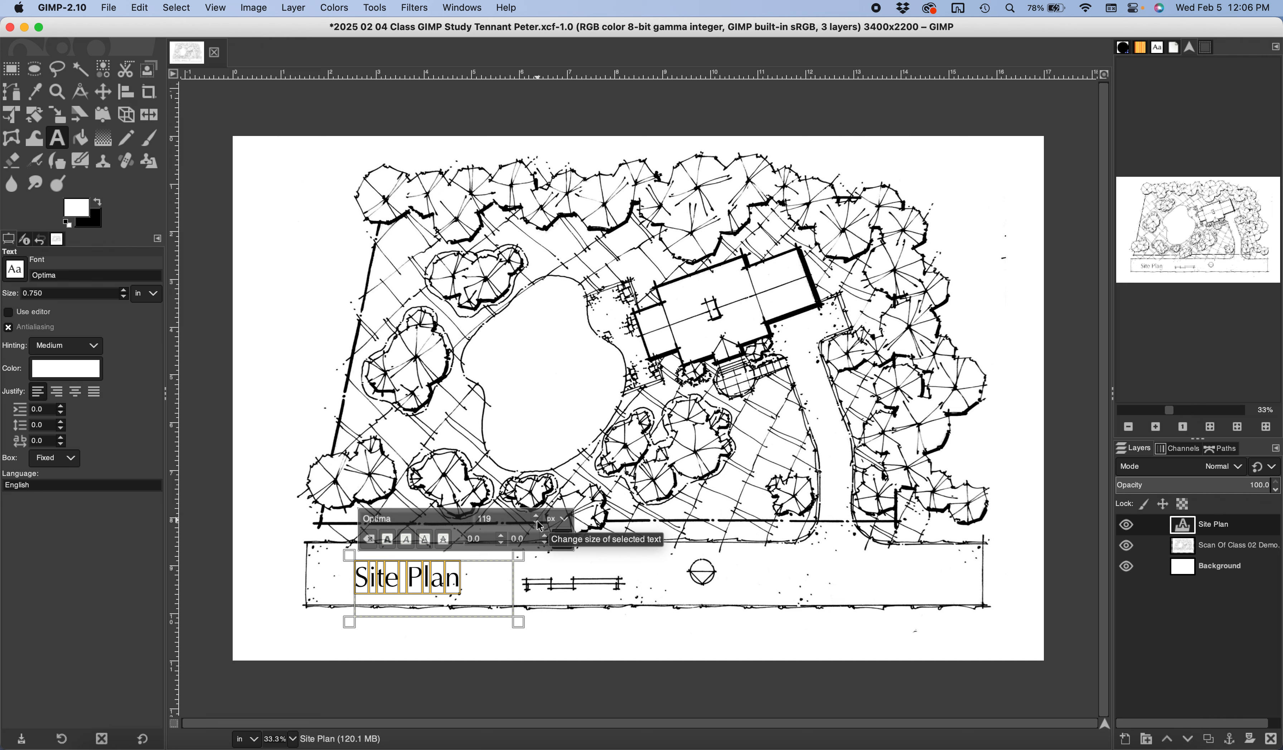
{"action": "left_click", "coordinate": [537, 523]}
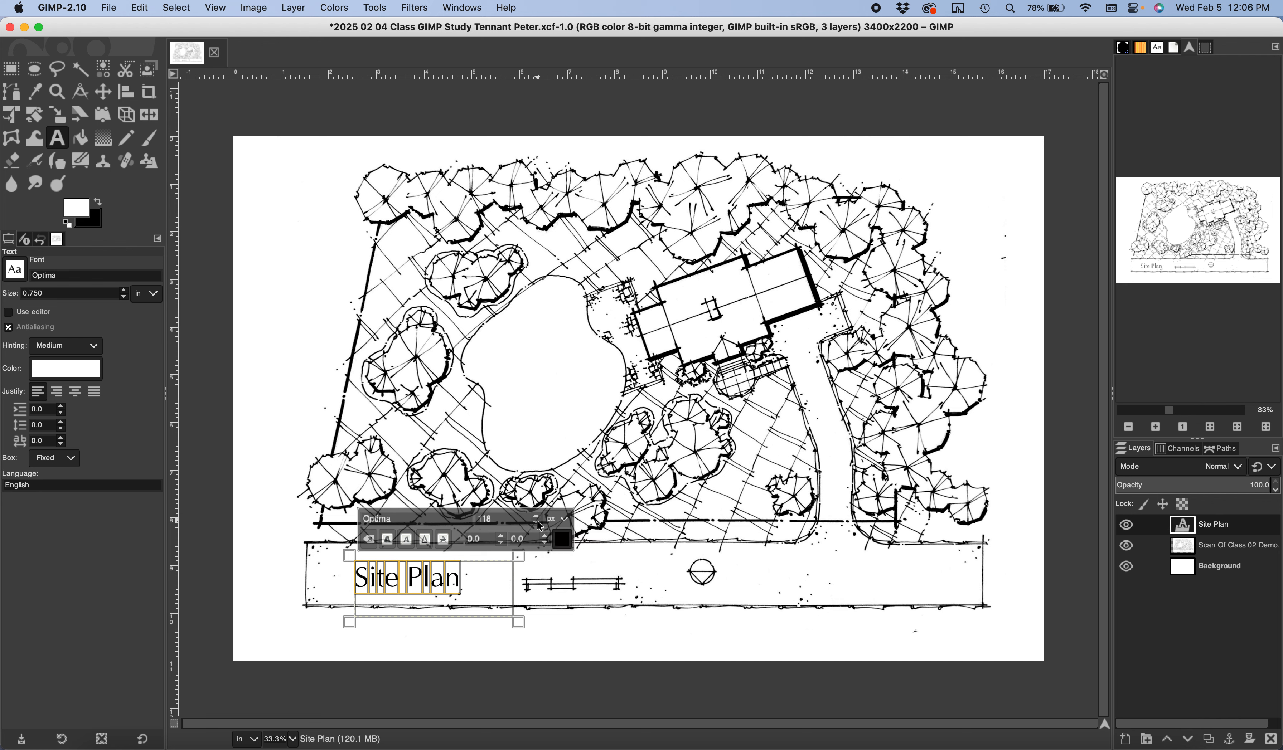
{"action": "left_click", "coordinate": [538, 523]}
{"action": "left_click", "coordinate": [538, 523]}
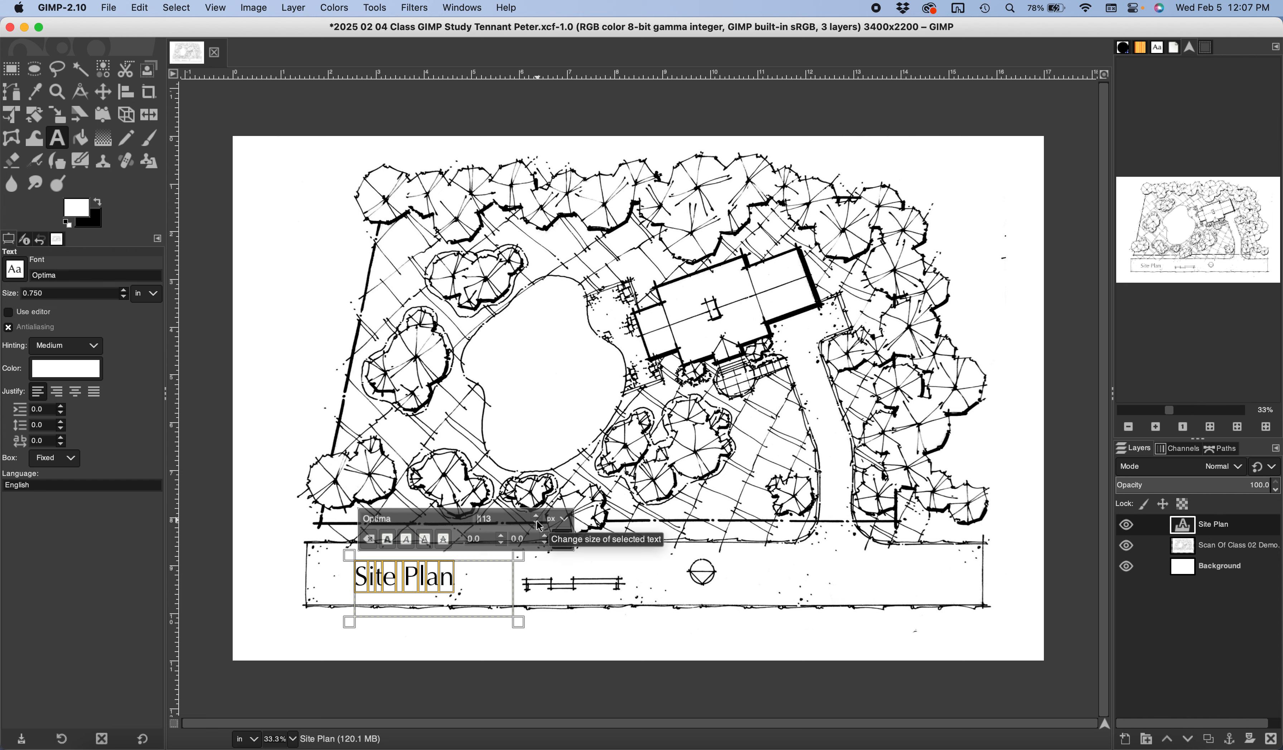
{"action": "left_click", "coordinate": [538, 523]}
{"action": "left_click", "coordinate": [538, 523]}
{"action": "left_click", "coordinate": [537, 523]}
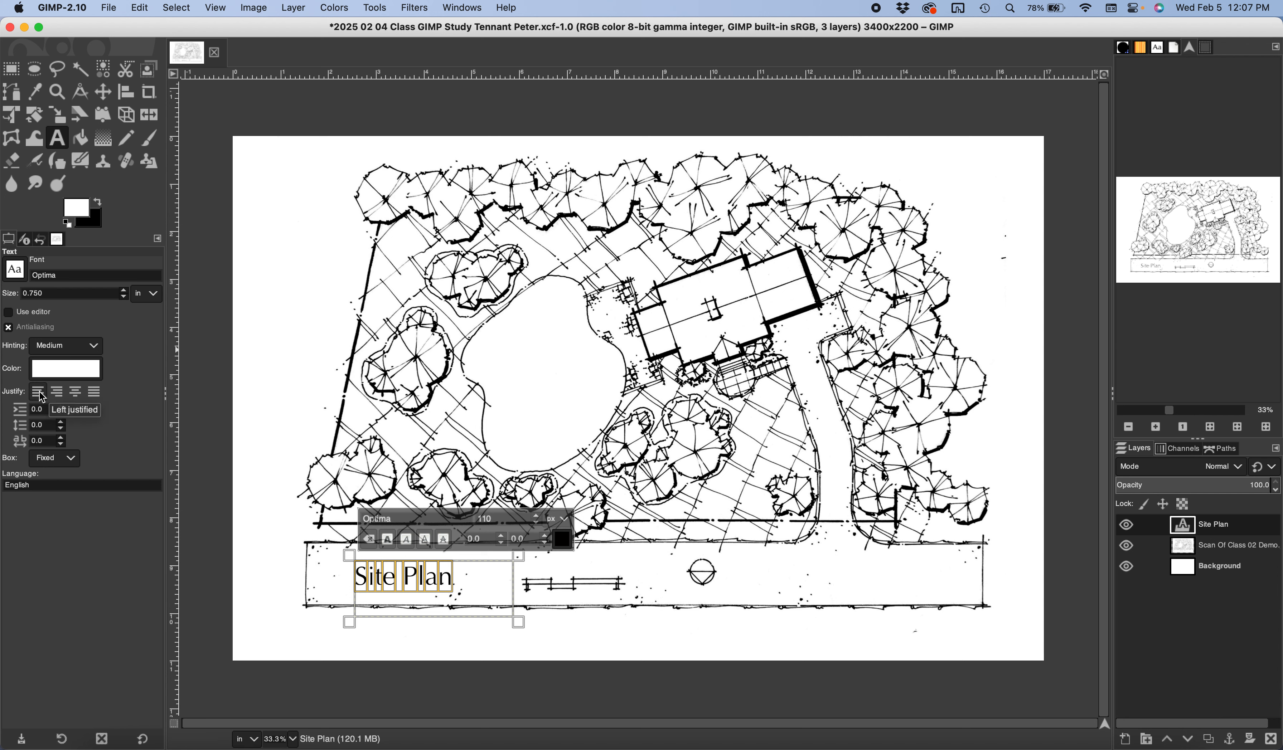
Try right, centered and filled justification on the "Site Plan" title, and return it to left justified
{"action": "left_click", "coordinate": [60, 395]}
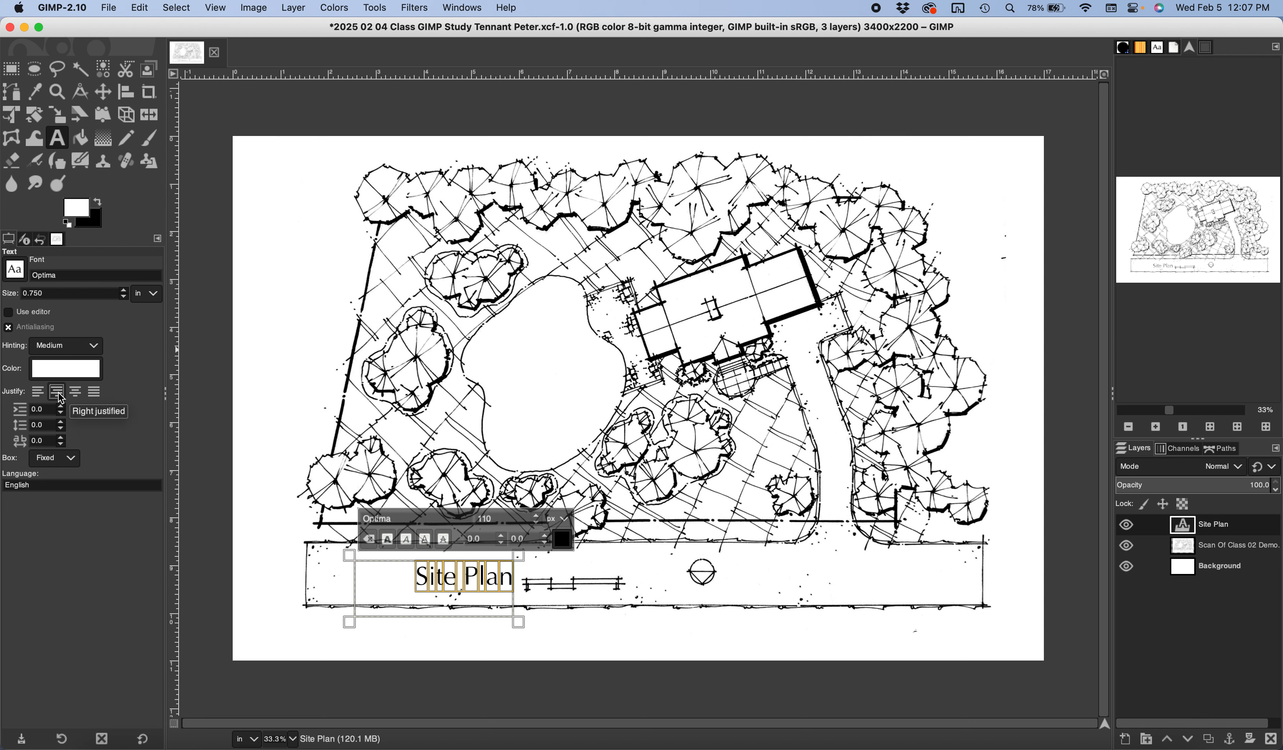
{"action": "left_click", "coordinate": [76, 393]}
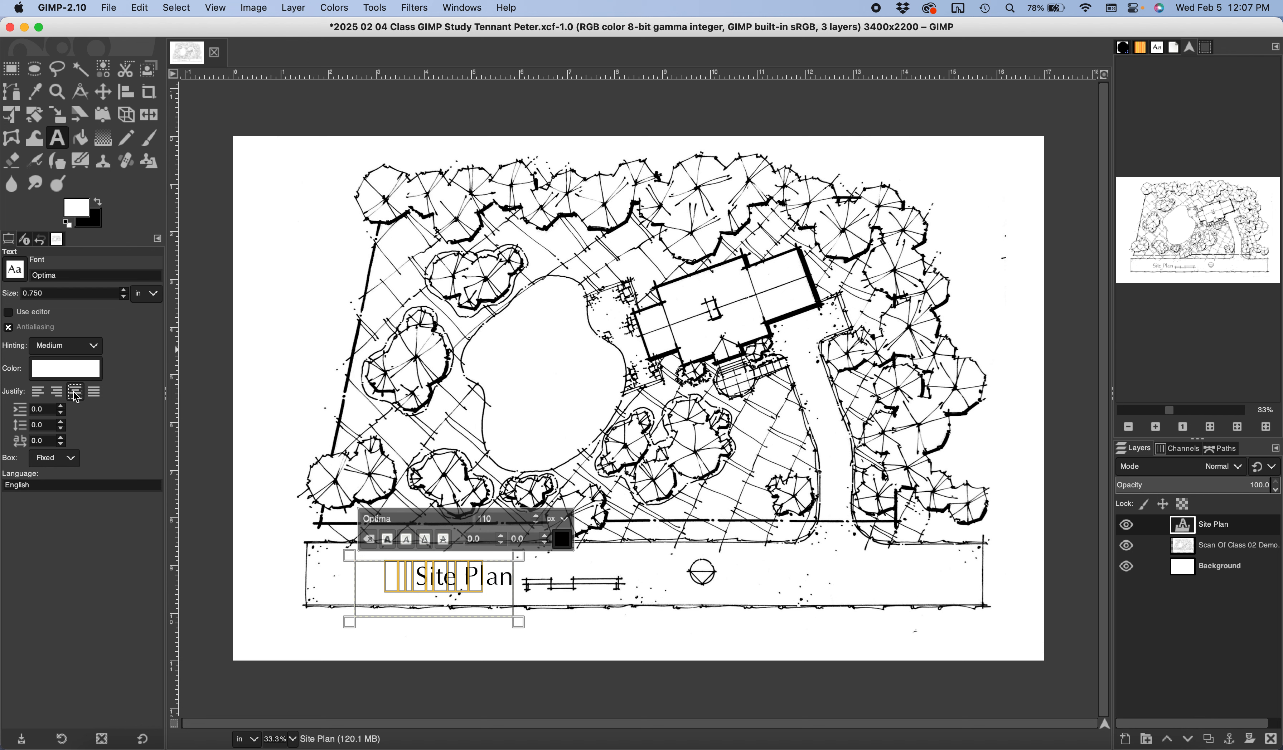
{"action": "left_click", "coordinate": [96, 394]}
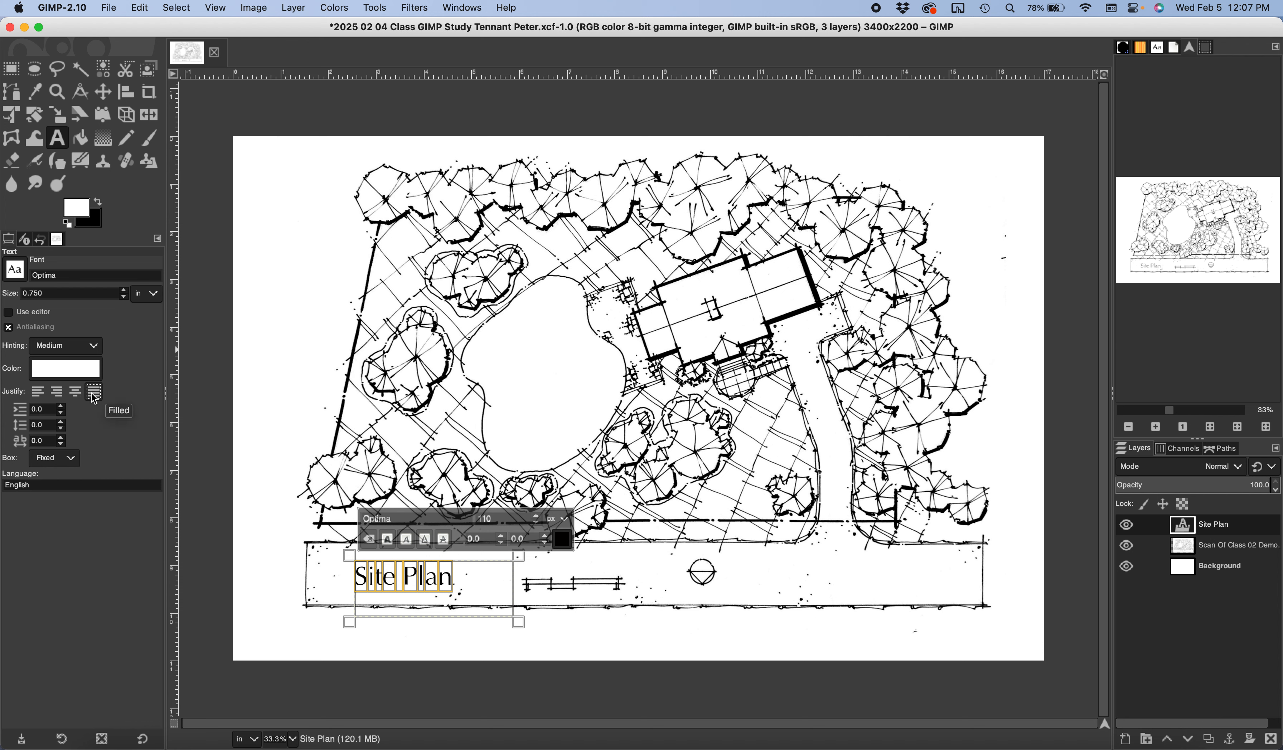
{"action": "left_click", "coordinate": [38, 393]}
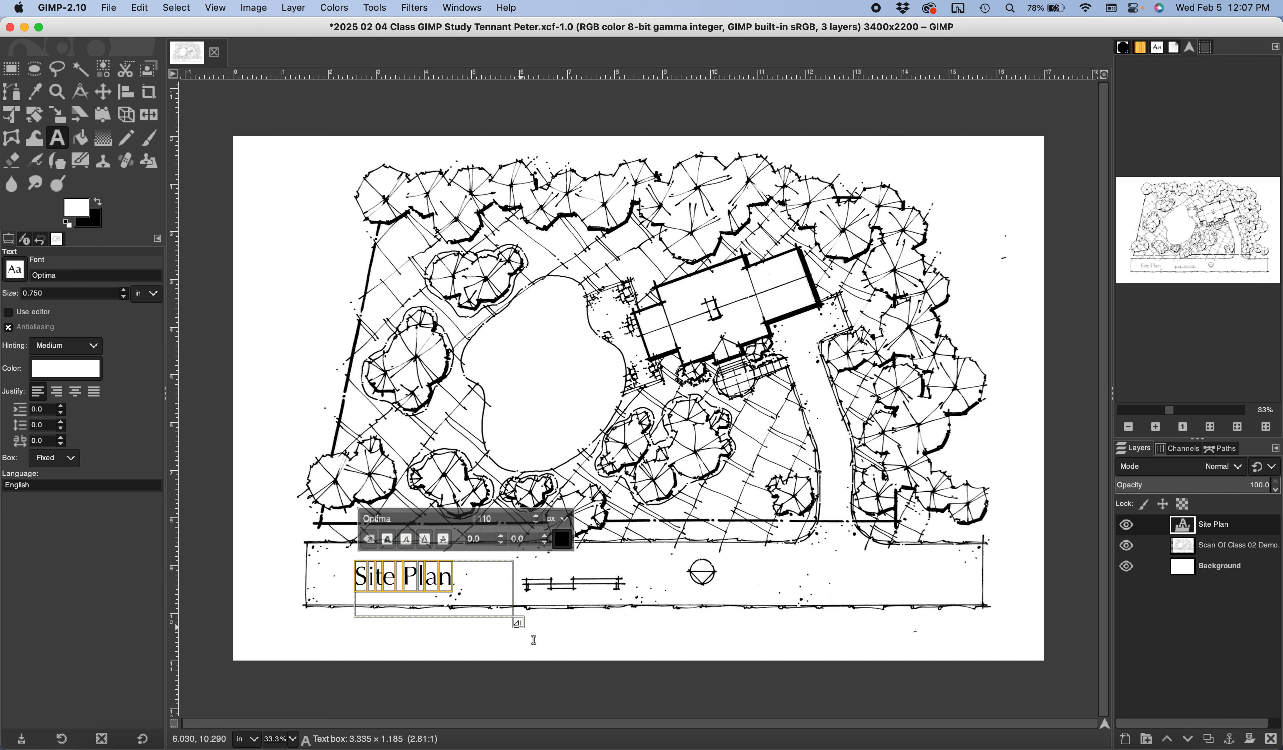
Shrink the text box to fit closely around the "Site Plan" title, and make its layer active with the Move tool
{"action": "left_click_drag", "start_coordinate": [518, 622], "coordinate": [484, 622]}
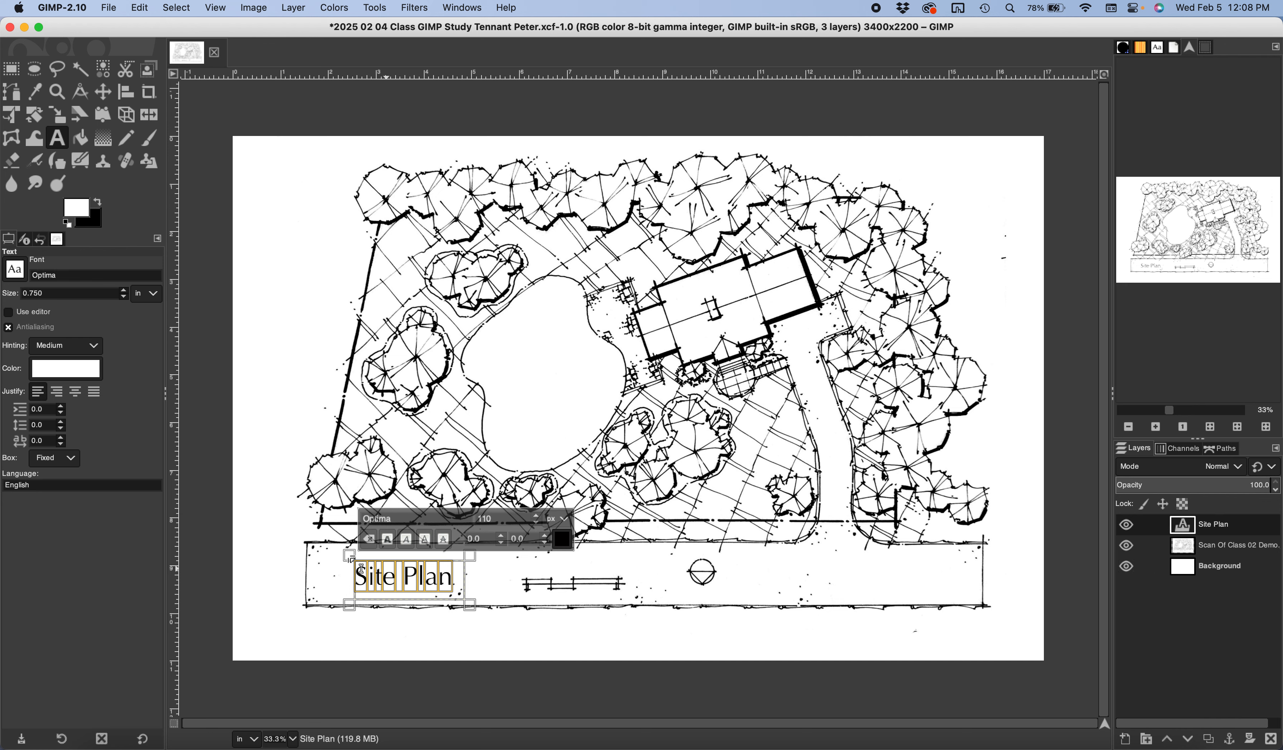
{"action": "left_click", "coordinate": [1210, 571]}
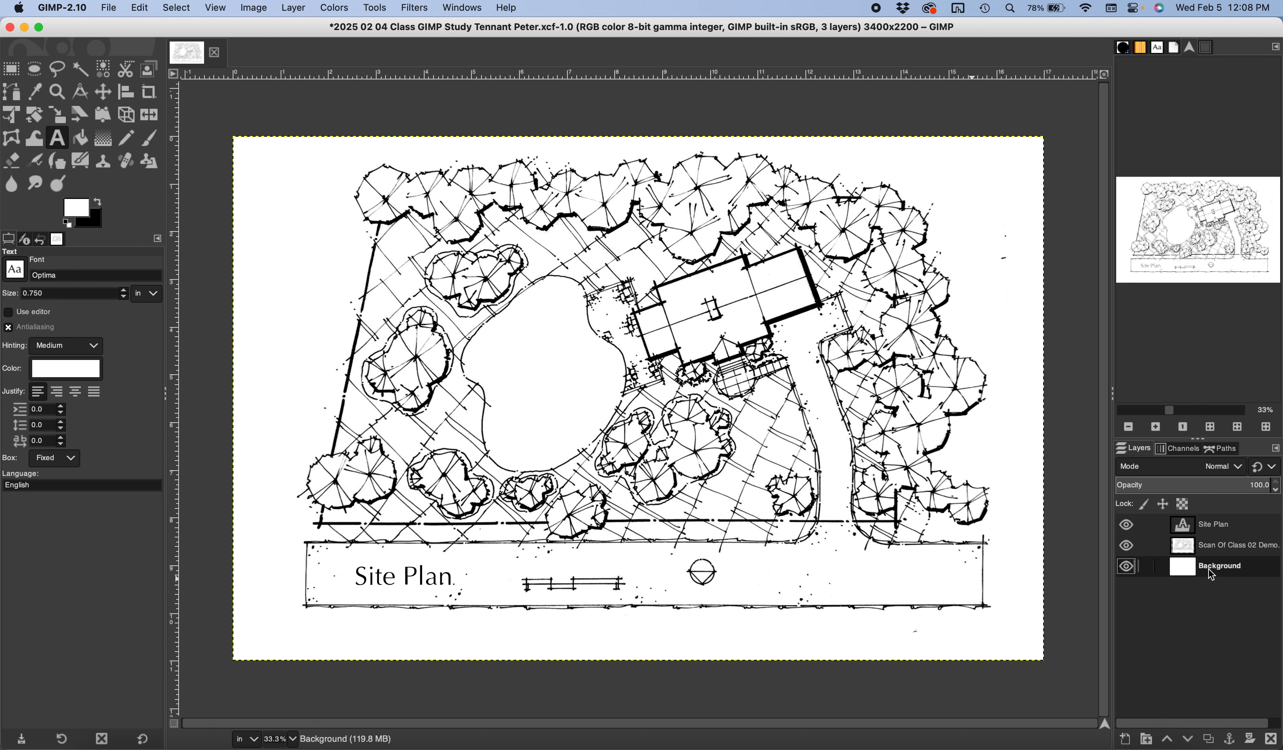
{"action": "left_click", "coordinate": [1220, 550]}
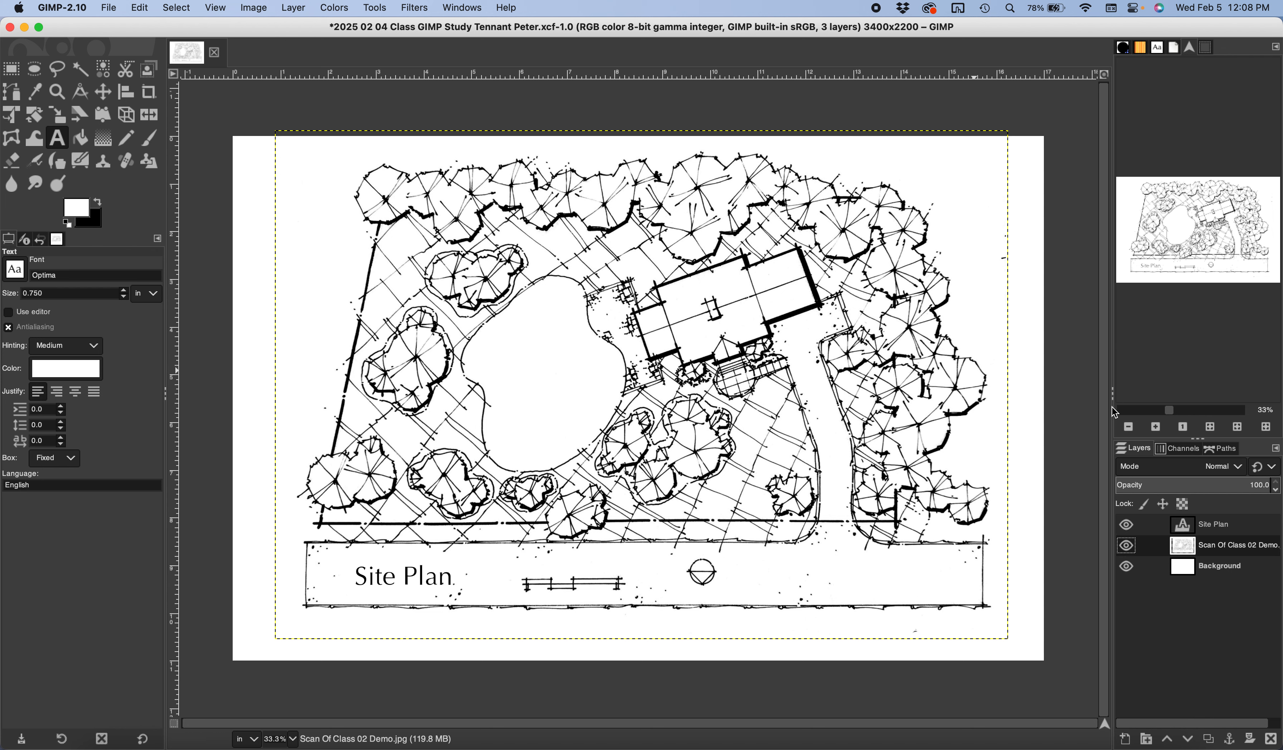
{"action": "left_click", "coordinate": [1217, 570]}
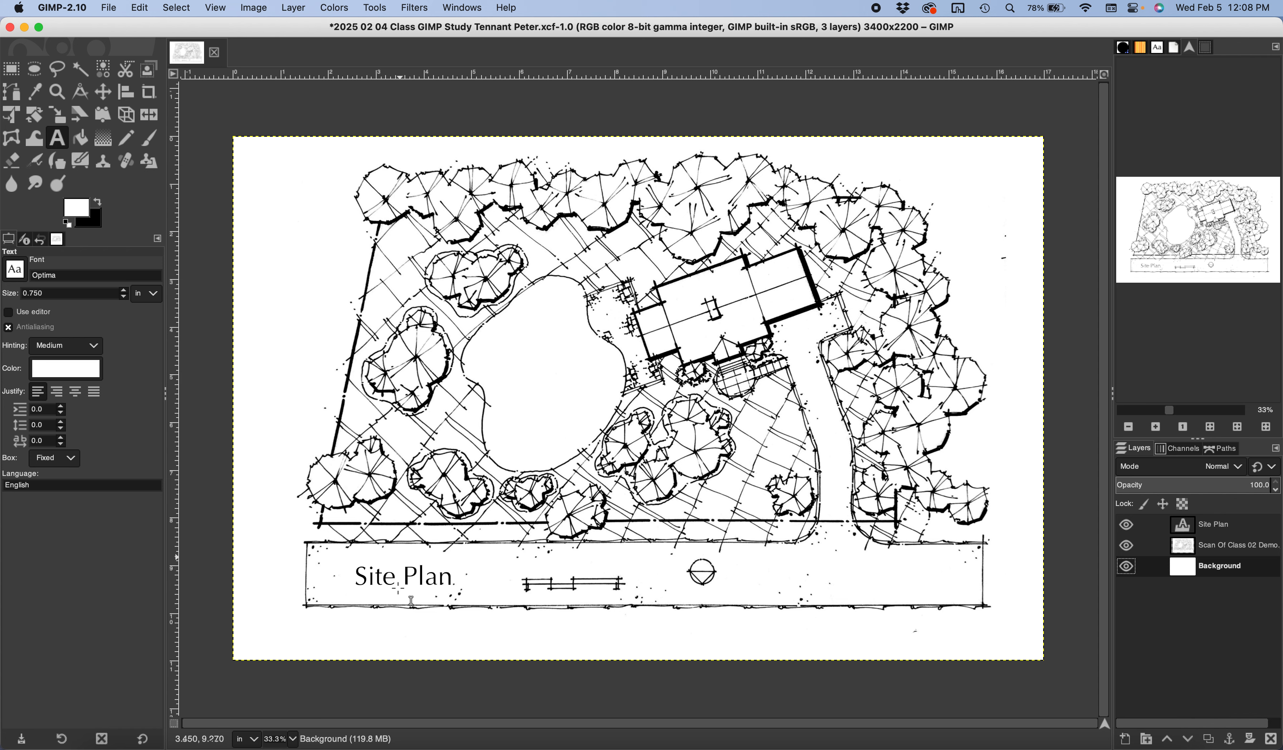
{"action": "left_click", "coordinate": [1210, 523]}
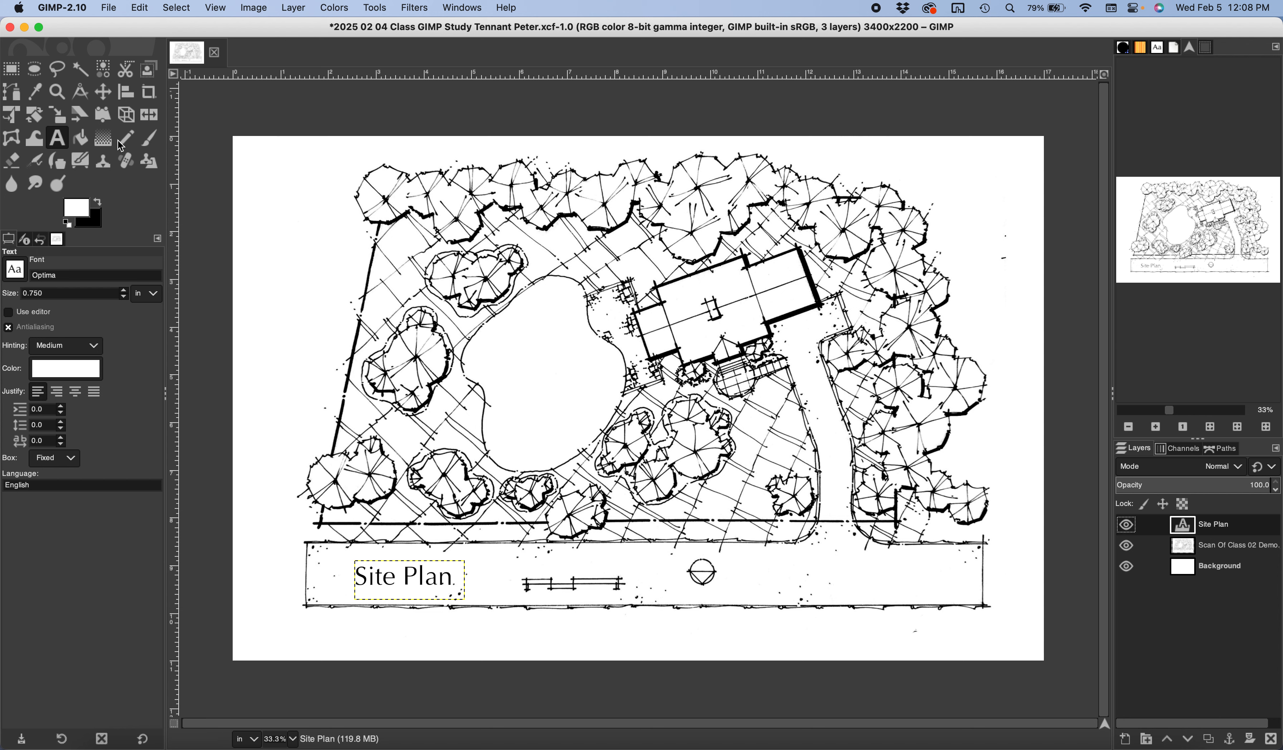
{"action": "left_click", "coordinate": [105, 93]}
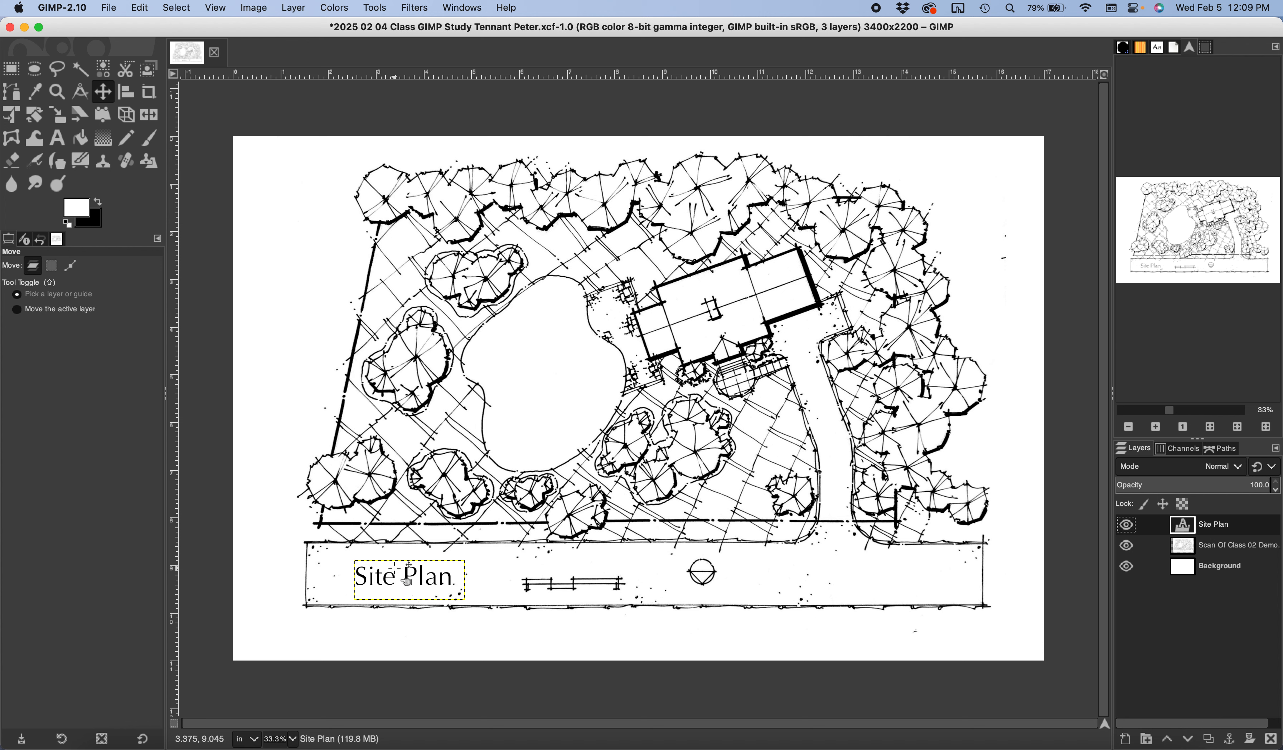
Try shifting the scan layer about 0.69 in down from a blank spot by the title lettering, and undo the move
{"action": "left_click", "coordinate": [641, 384]}
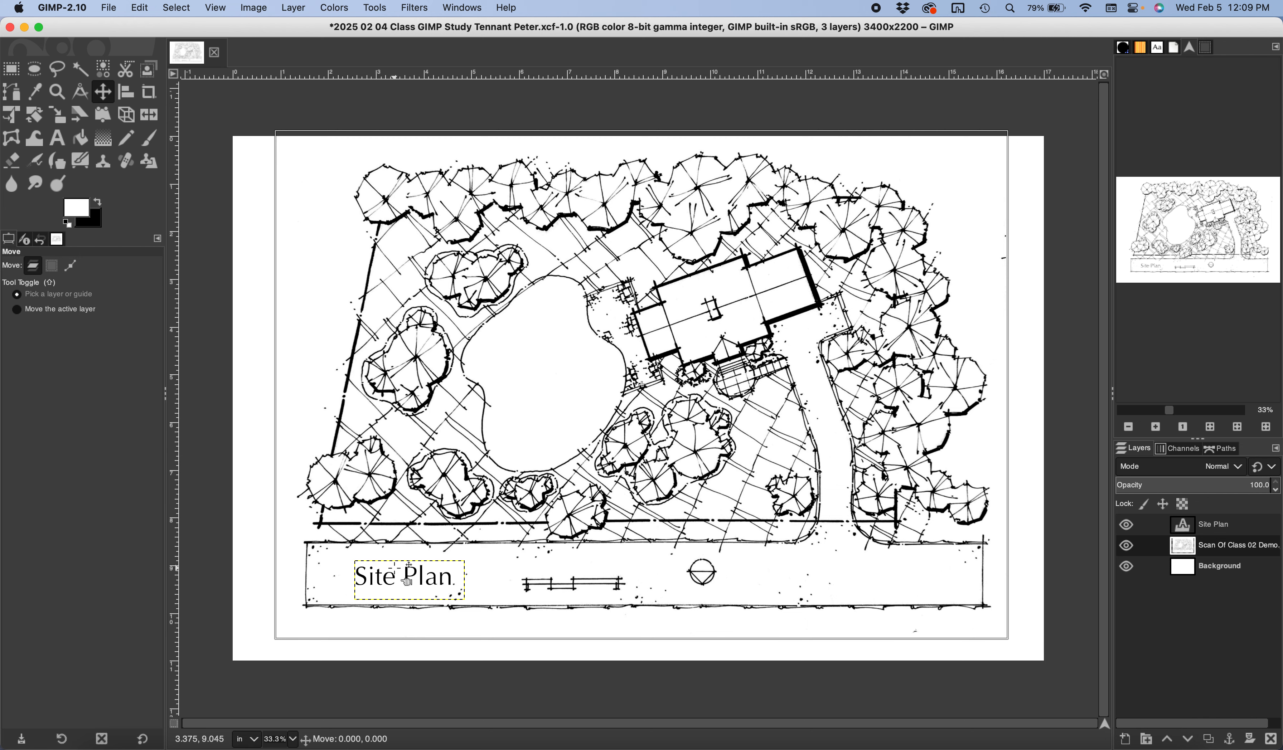
{"action": "left_click_drag", "start_coordinate": [409, 565], "coordinate": [407, 599]}
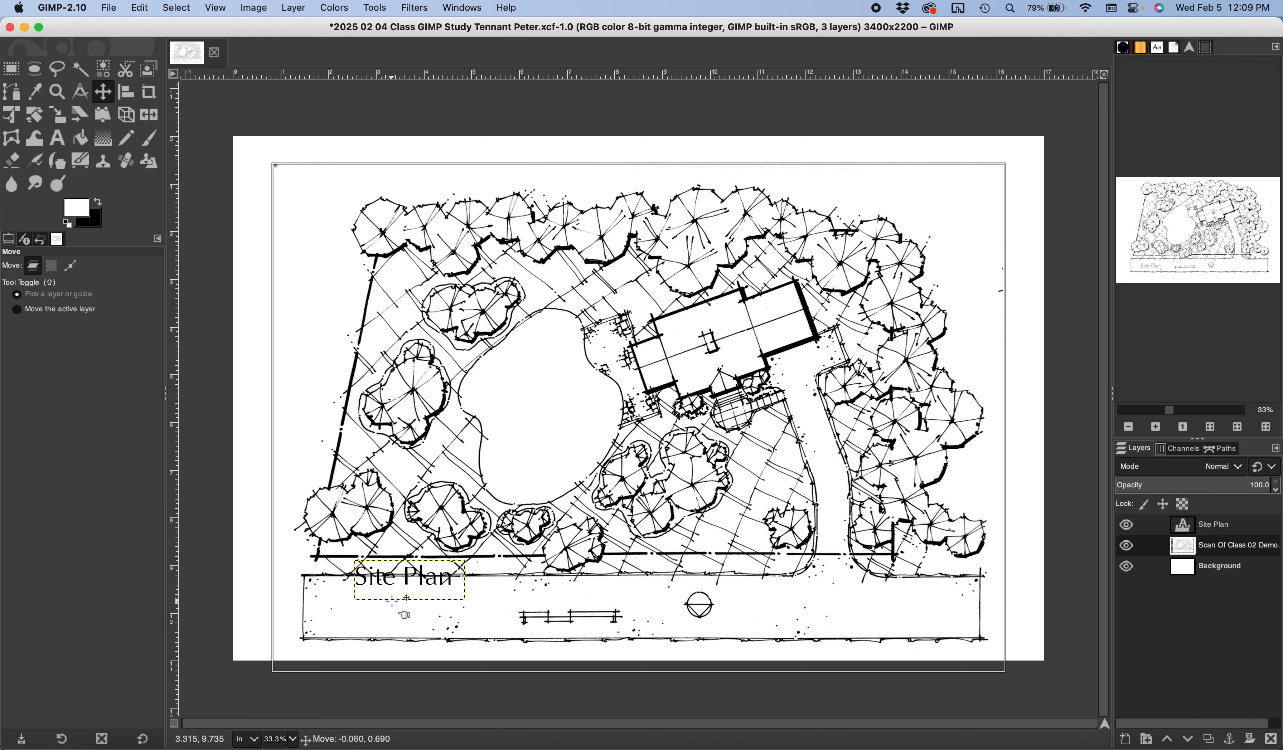
{"action": "left_click", "coordinate": [407, 598]}
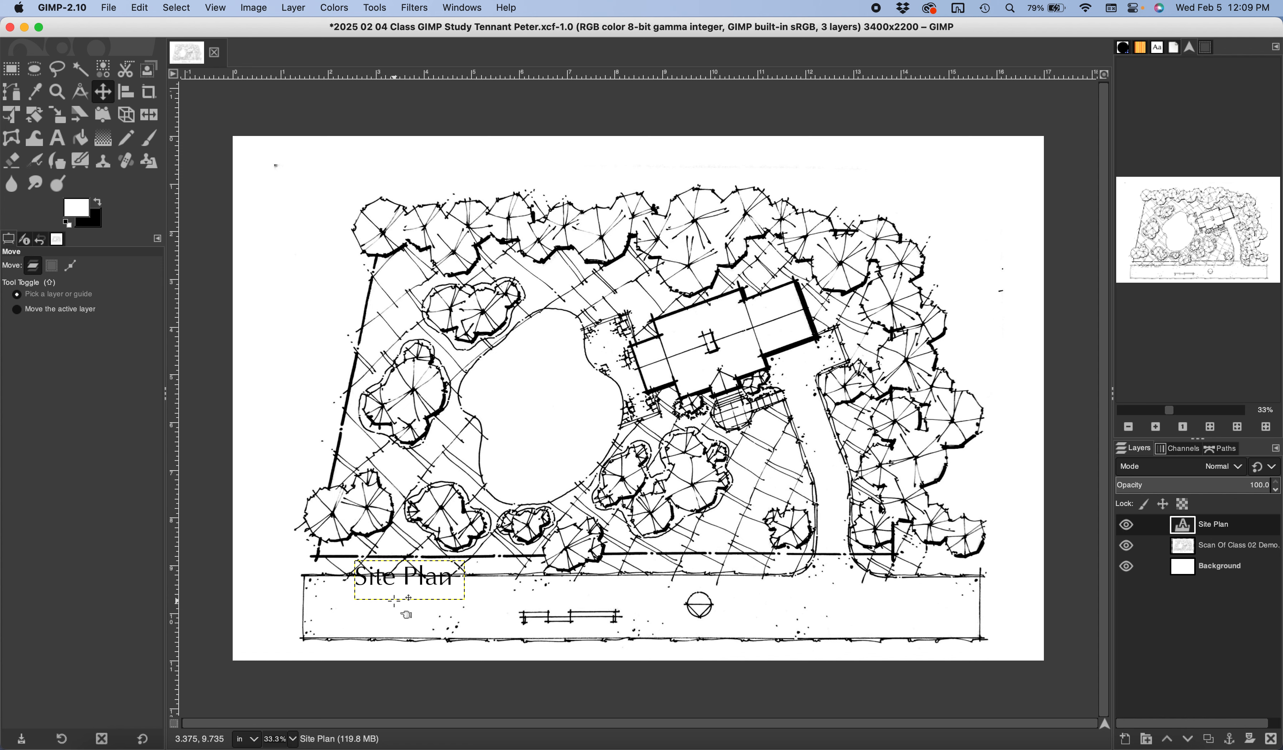
{"action": "key", "text": "super+z"}
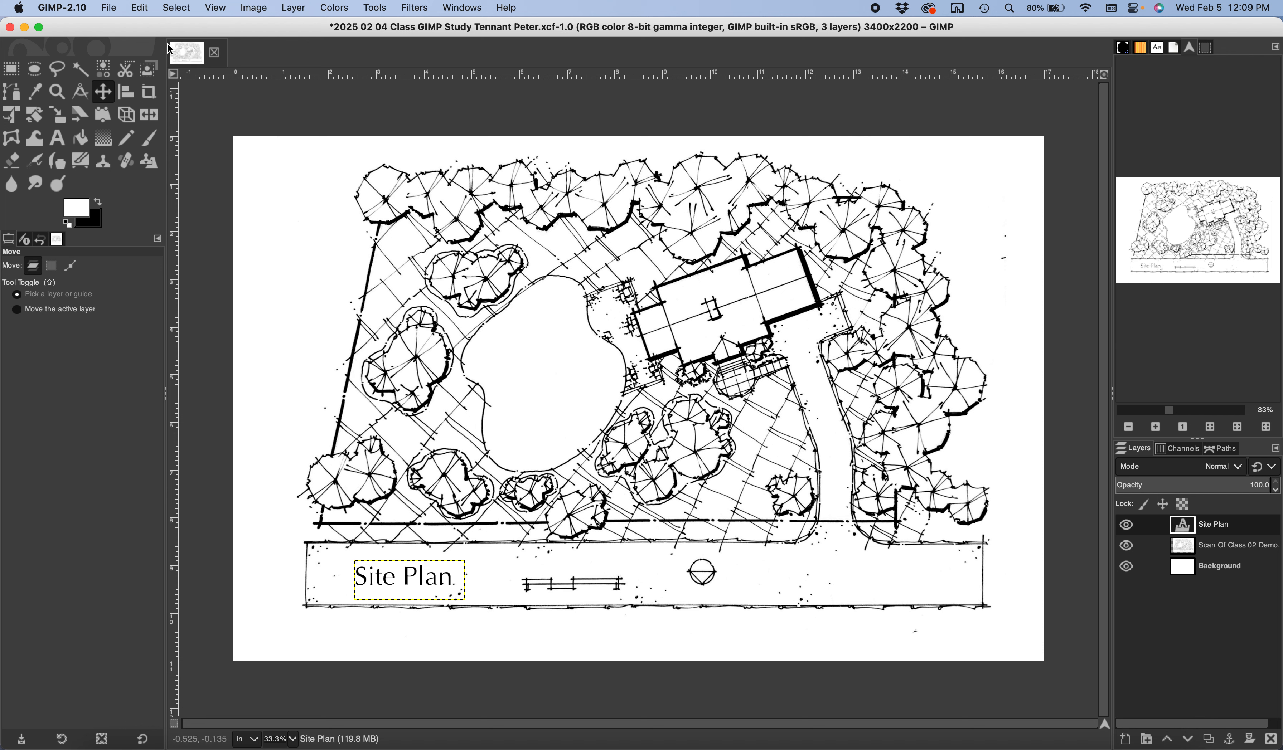
{"action": "left_click", "coordinate": [141, 7]}
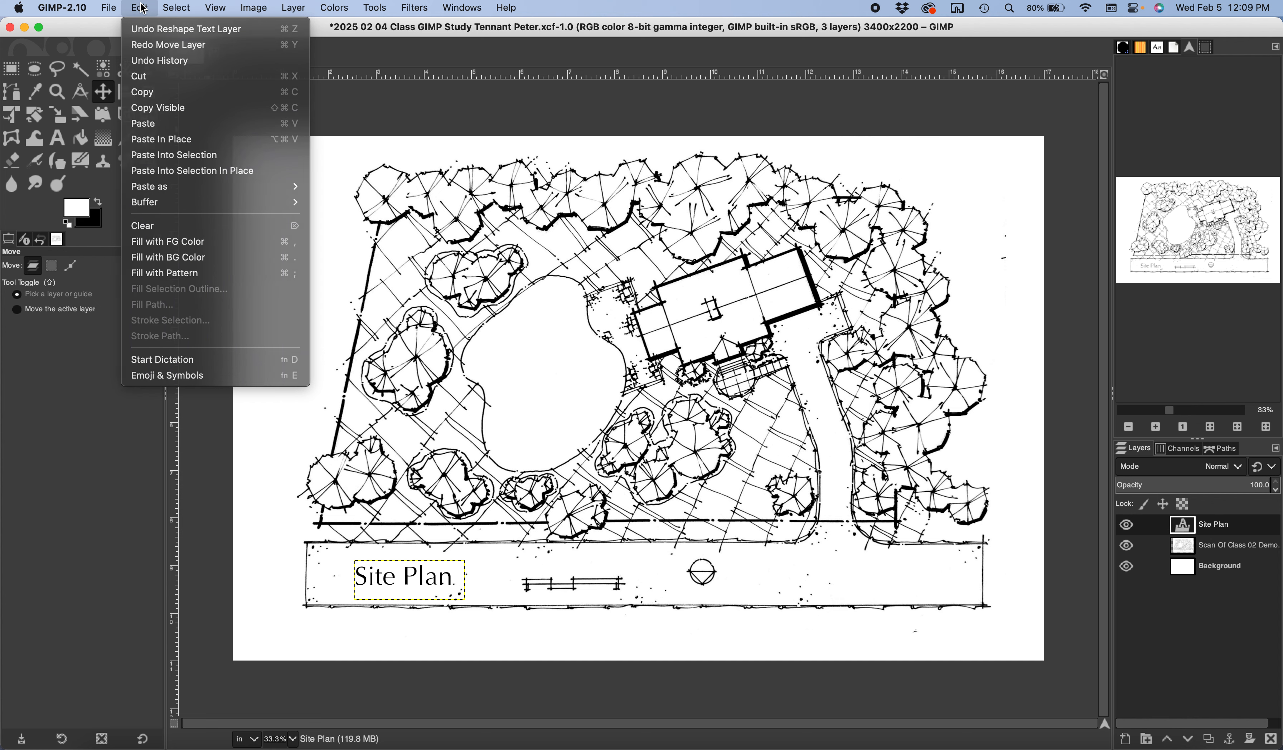
{"action": "left_click", "coordinate": [143, 8]}
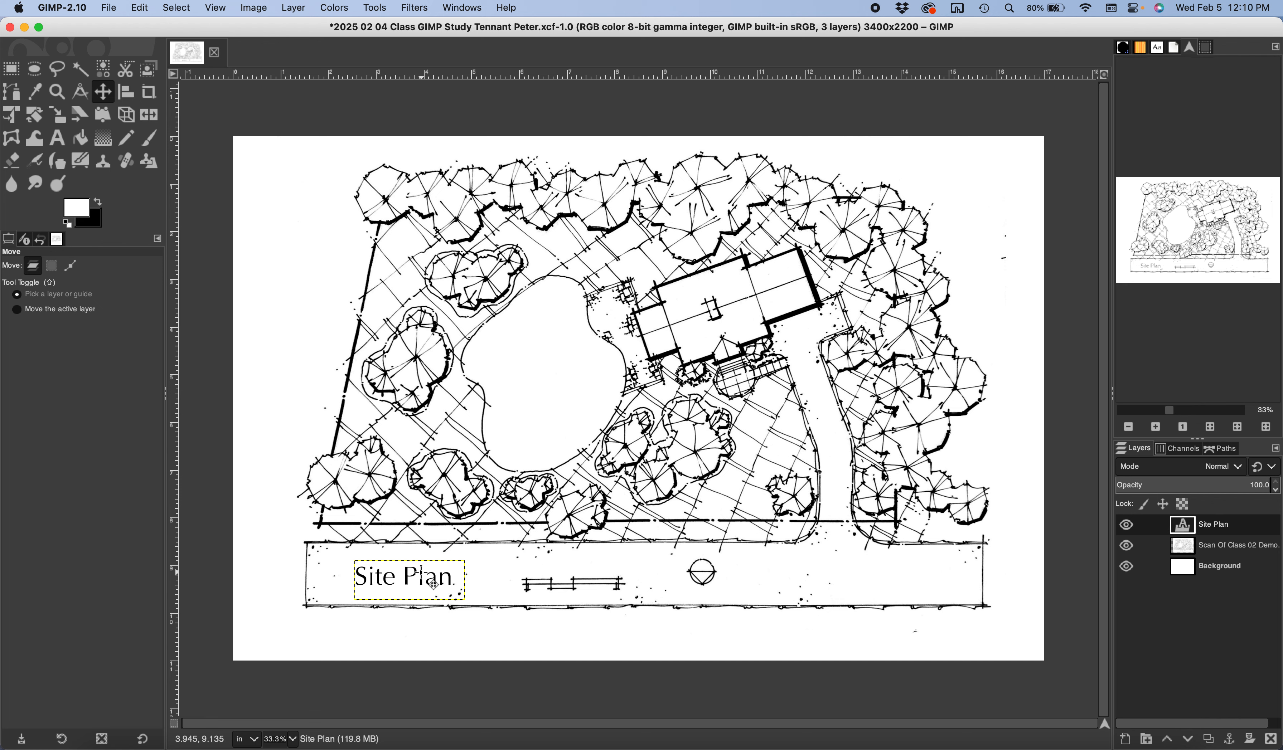
Move the "Site Plan" title about 1.02 in left and 1.14 in down, just below the strip's left end
{"action": "left_click_drag", "start_coordinate": [433, 585], "coordinate": [385, 638]}
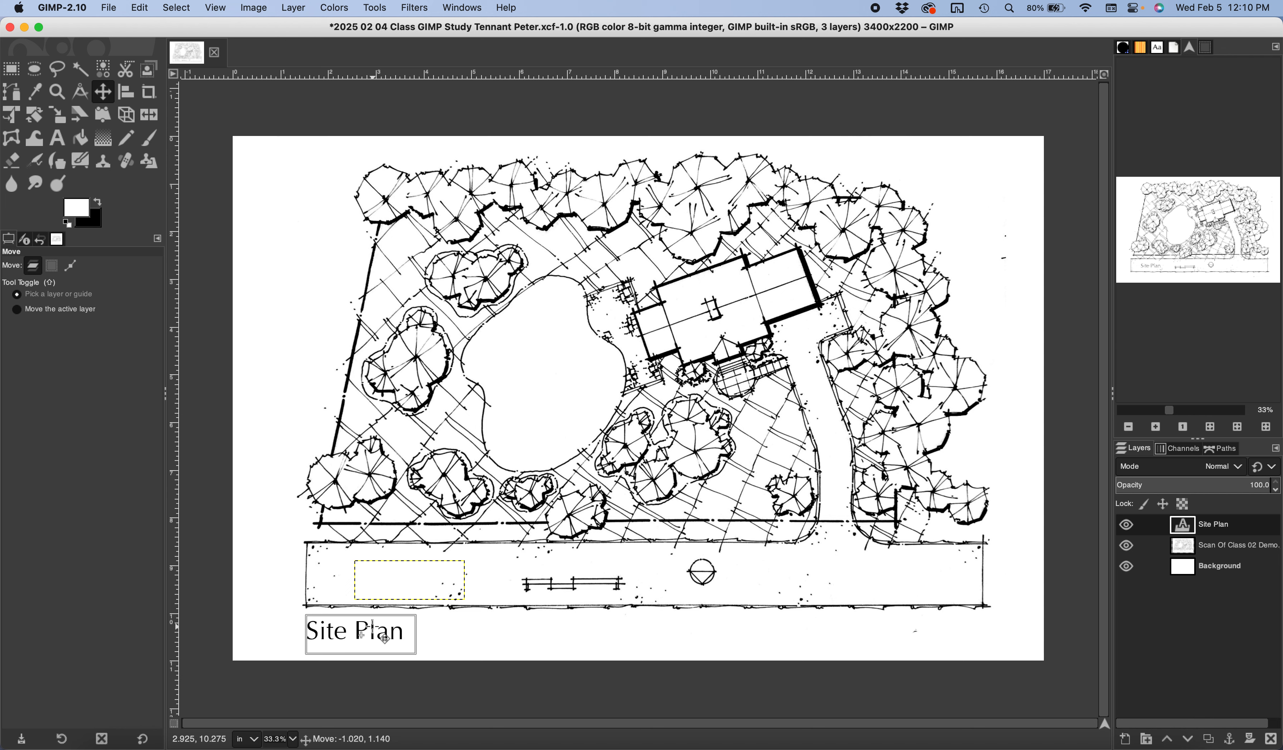
{"action": "left_click_drag", "start_coordinate": [385, 639], "coordinate": [384, 639]}
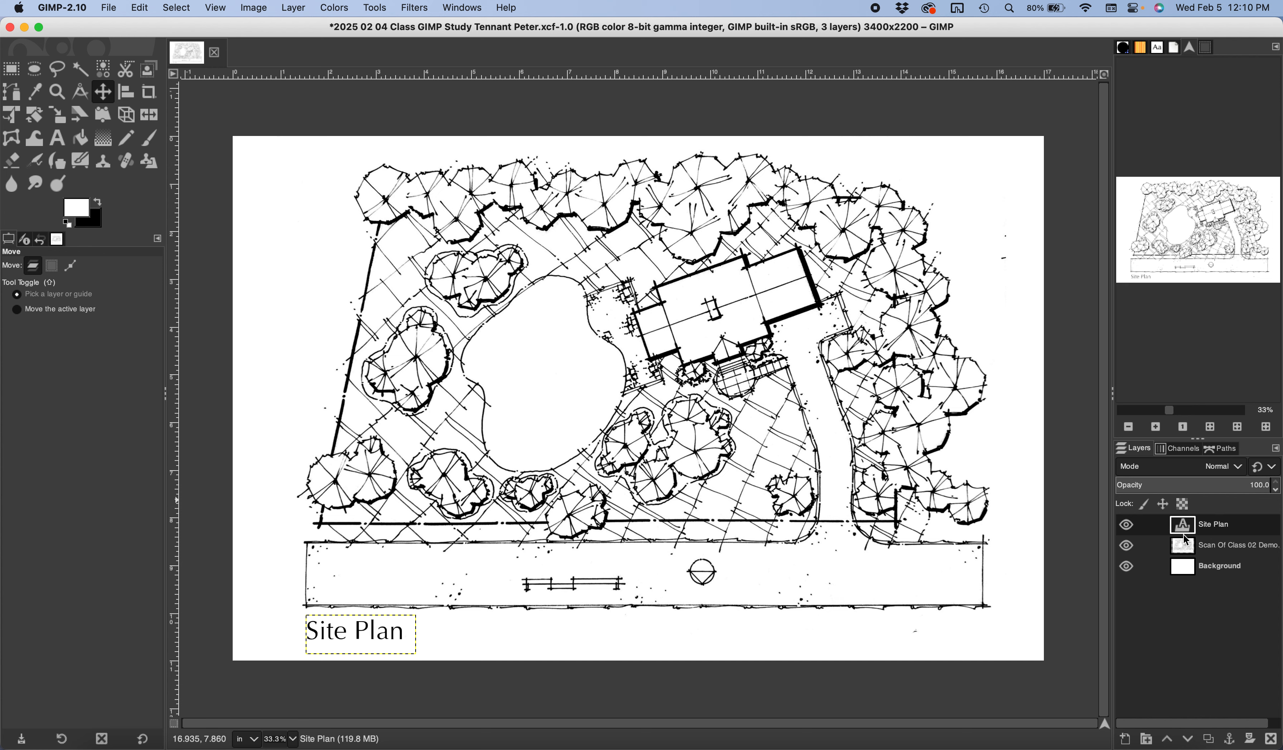
Duplicate the Site Plan text layer and move the copy below the strip's right end, level with the original title
{"action": "left_click", "coordinate": [1219, 527]}
{"action": "right_click", "coordinate": [1221, 530]}
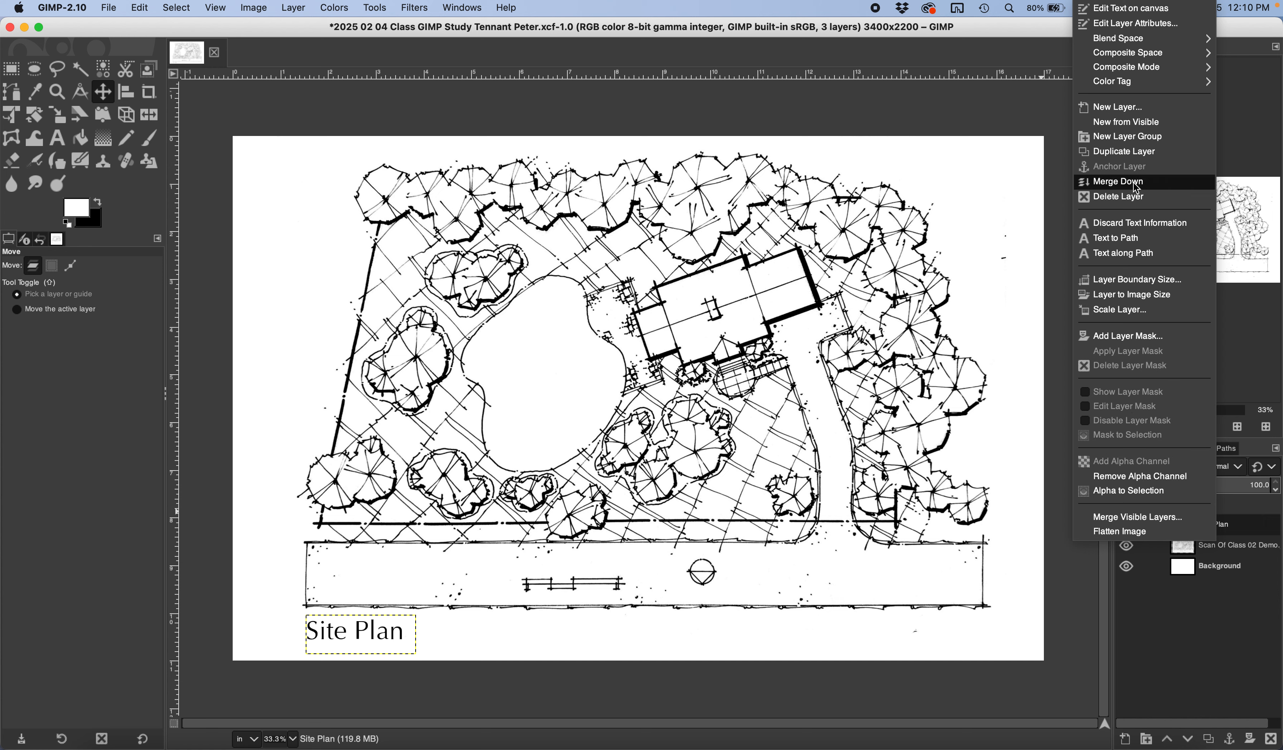
{"action": "left_click", "coordinate": [1116, 152]}
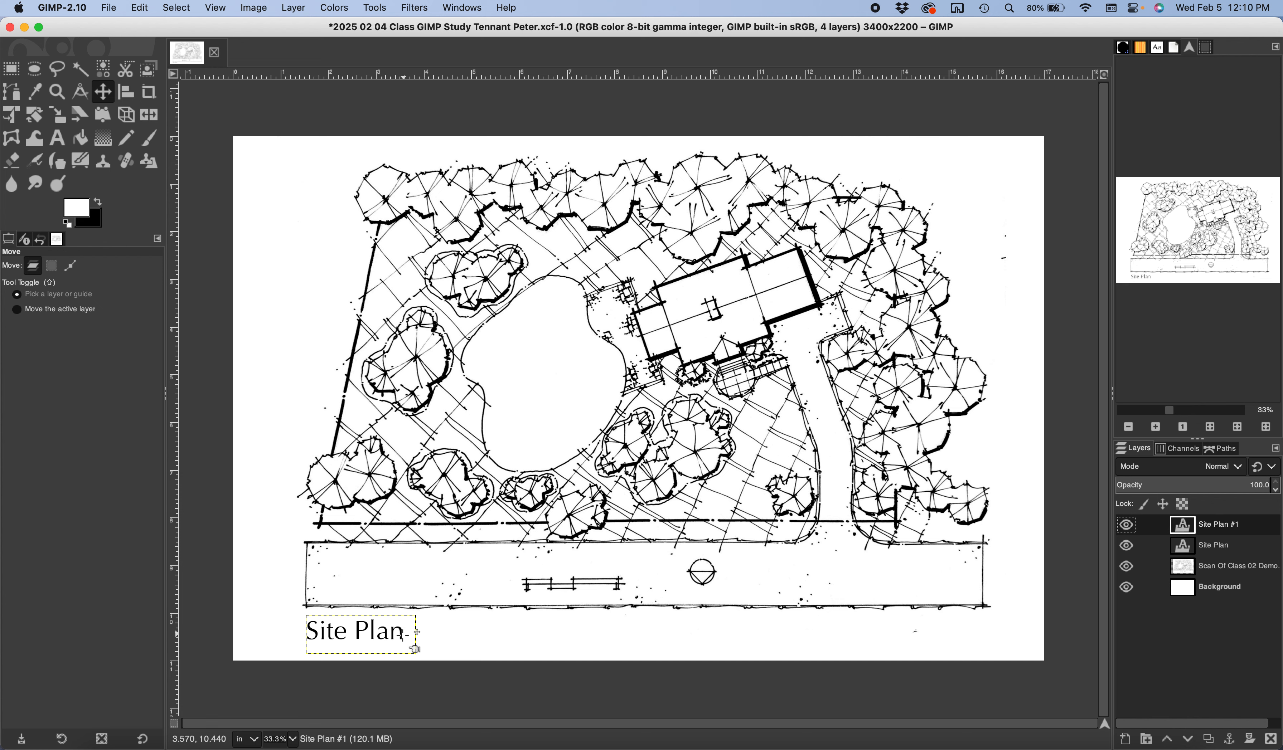
{"action": "left_click_drag", "start_coordinate": [414, 648], "coordinate": [977, 650]}
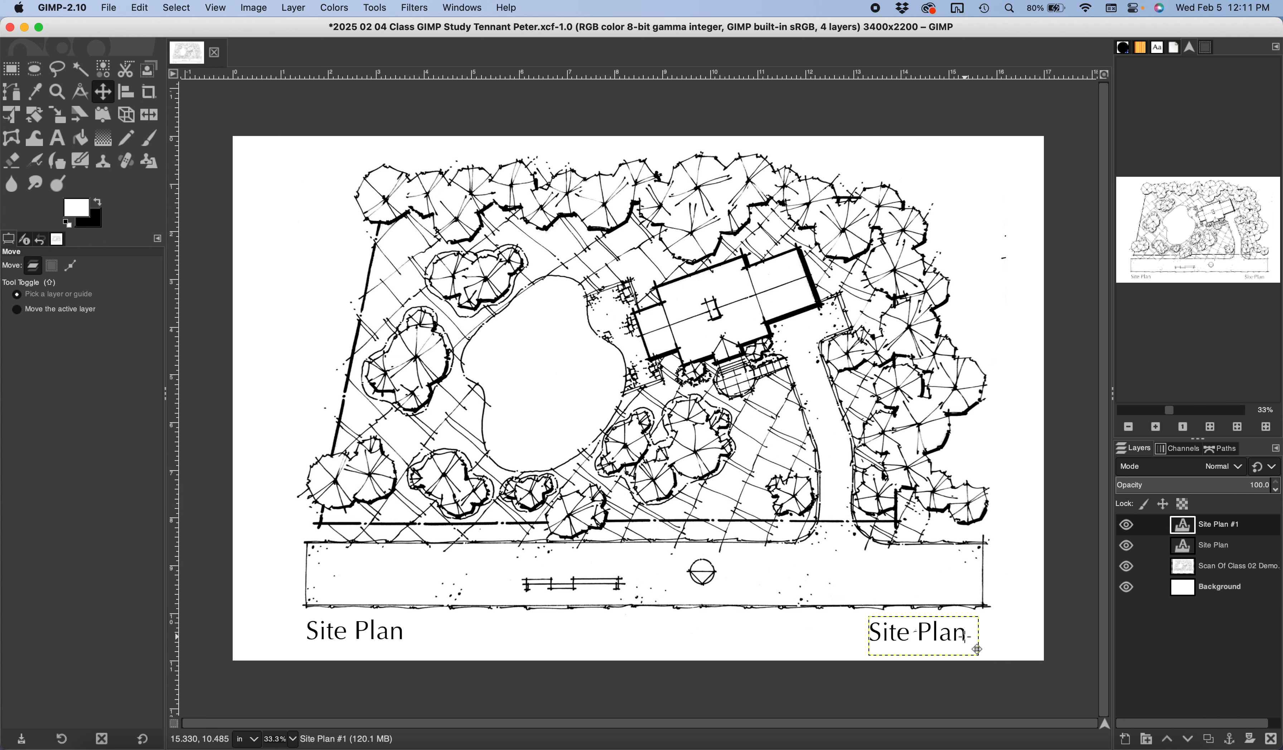
Replace the whole text of the duplicated title with "February 04, 2025"
{"action": "double_click", "coordinate": [1182, 525]}
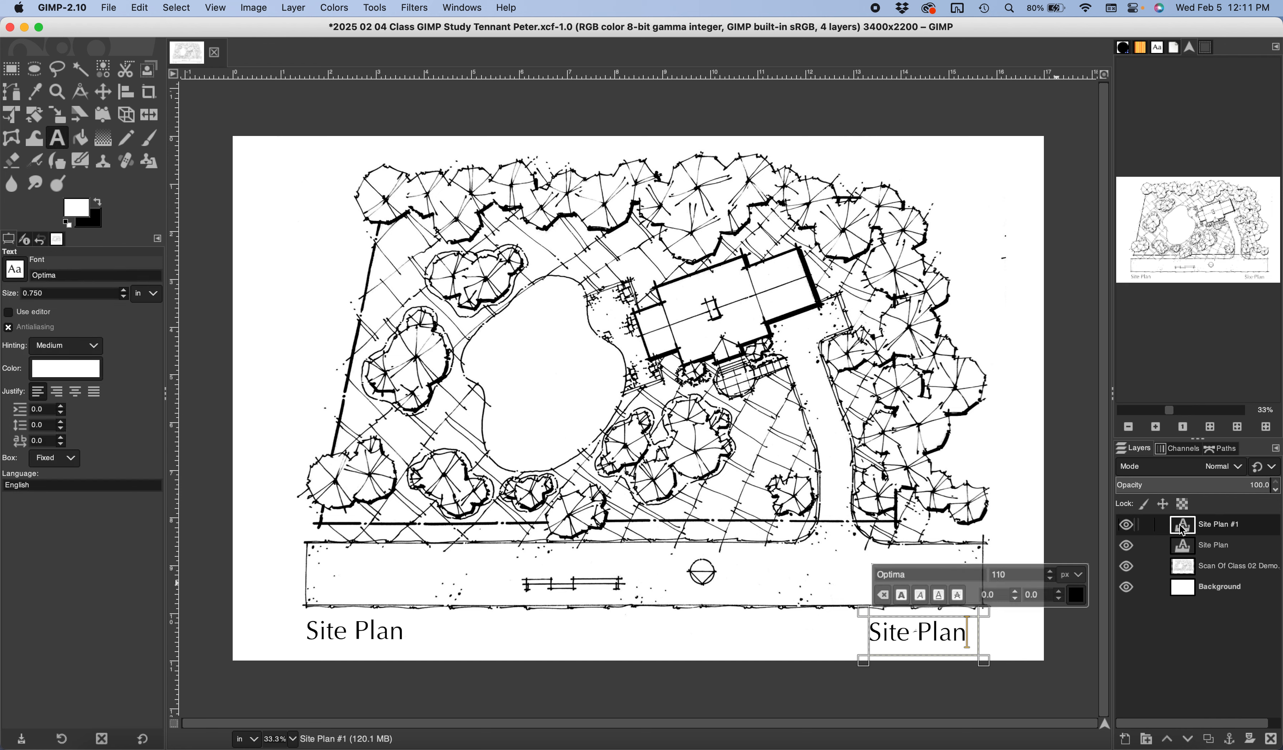
{"action": "left_click", "coordinate": [939, 638]}
{"action": "key", "text": "super+a"}
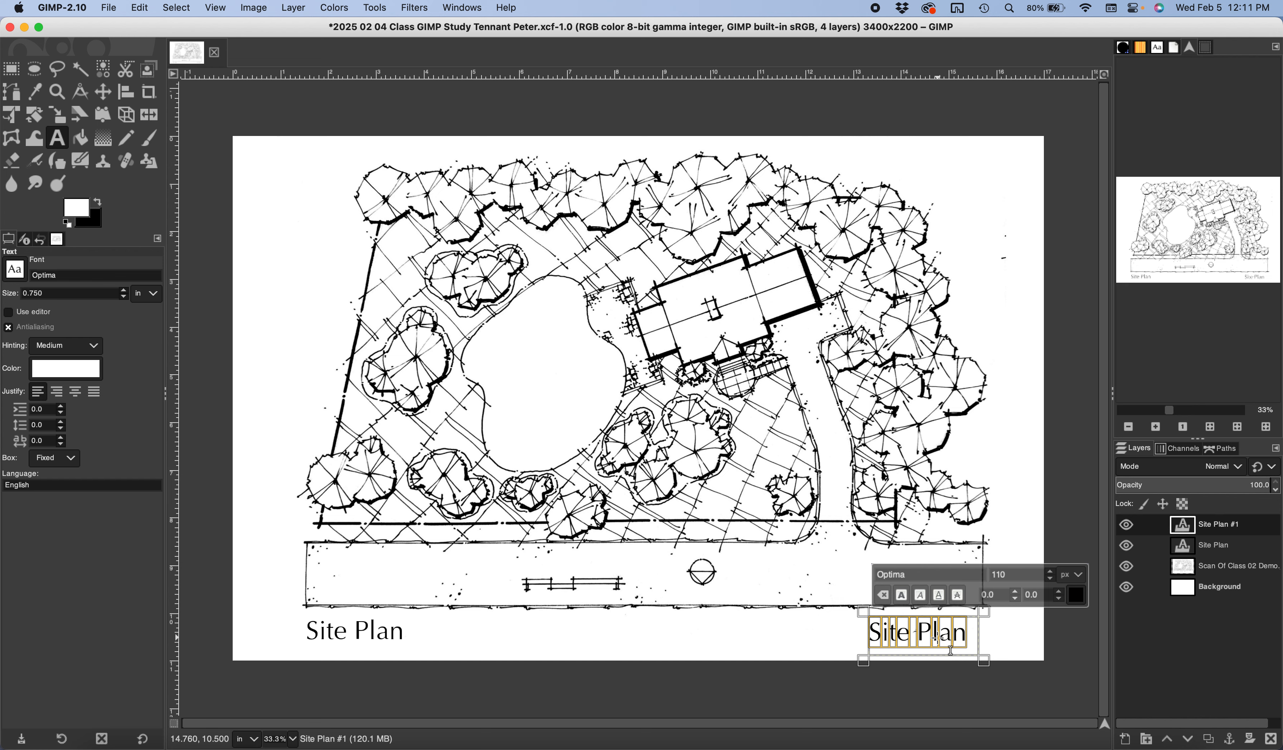
{"action": "type", "text": "Feb"}
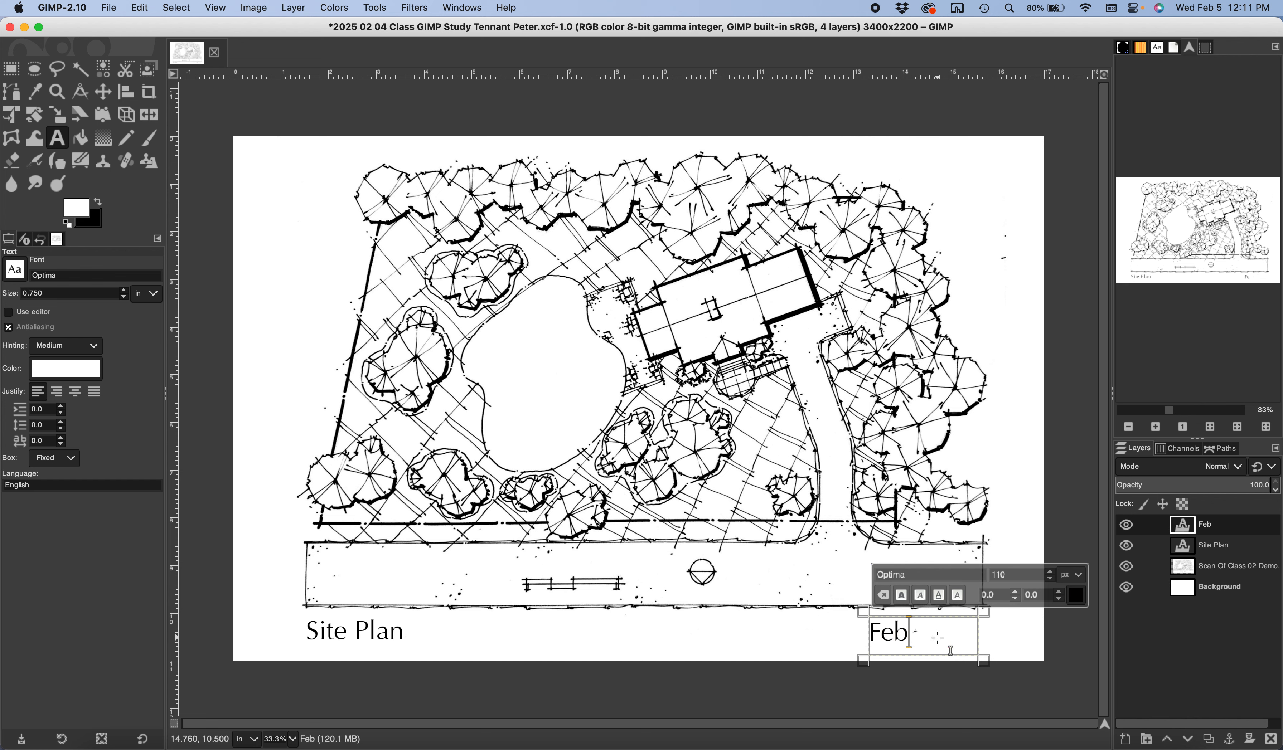
{"action": "type", "text": "ruary"}
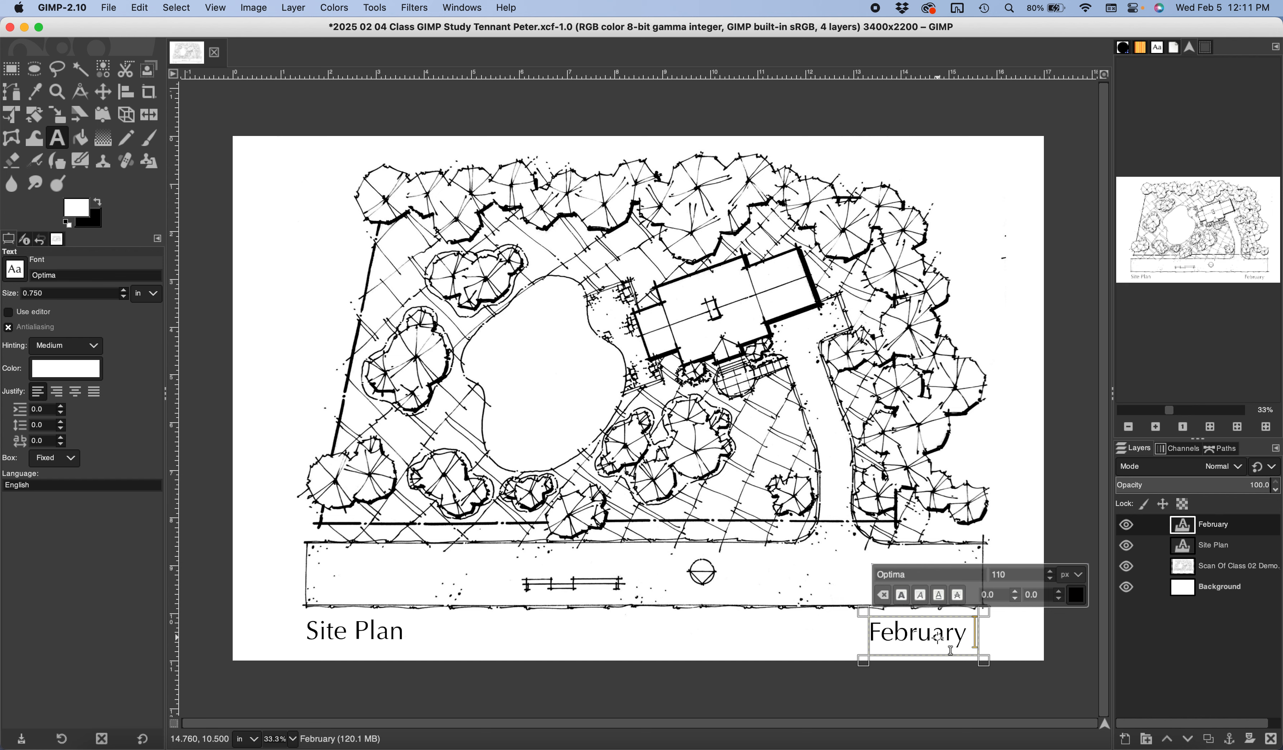
{"action": "type", "text": " 04, 2025"}
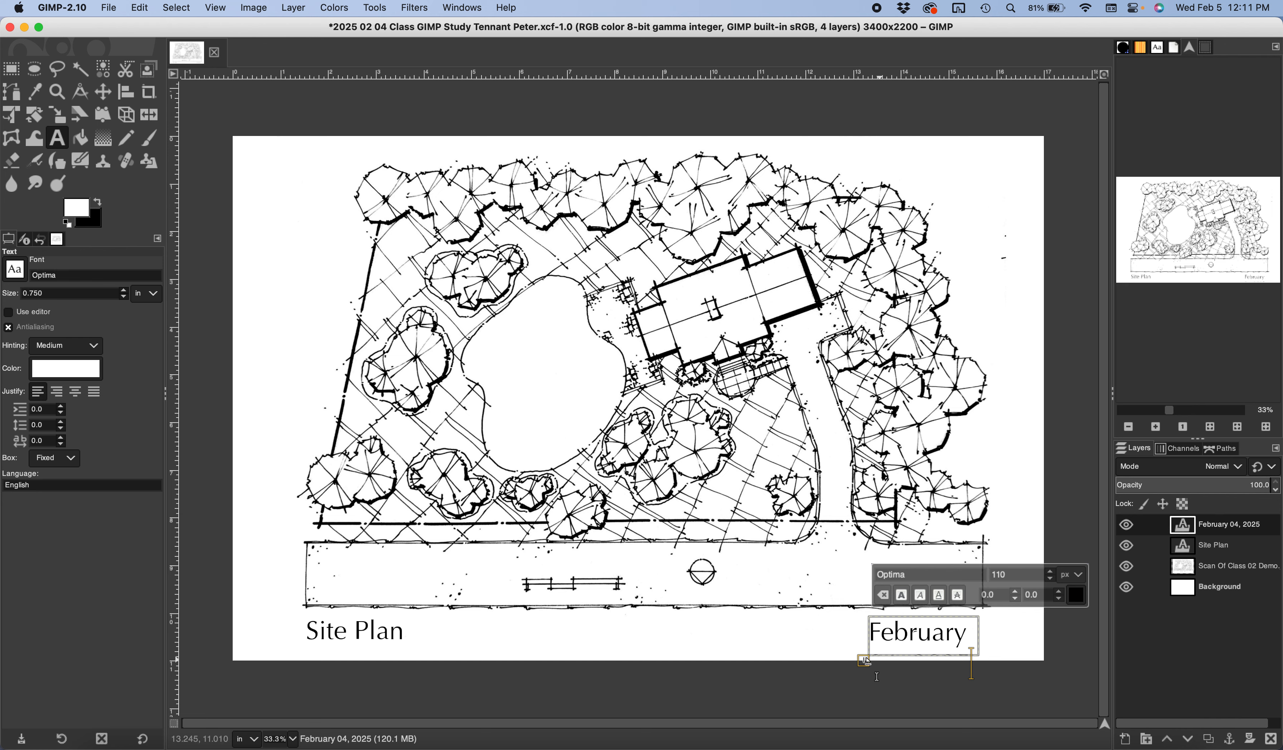
Widen the date's text box toward the left so the full date fits, and right-justify the text
{"action": "left_click_drag", "start_coordinate": [866, 661], "coordinate": [669, 668]}
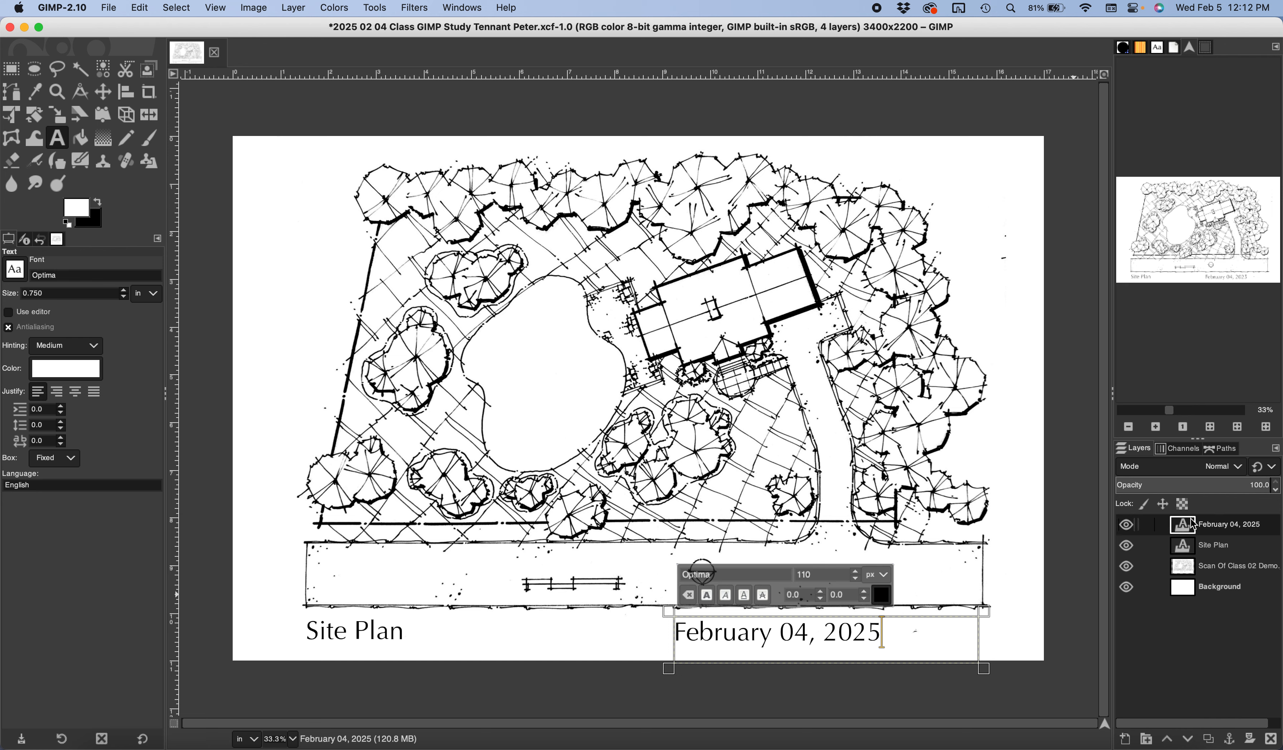
{"action": "left_click", "coordinate": [875, 654]}
{"action": "key", "text": "super+a"}
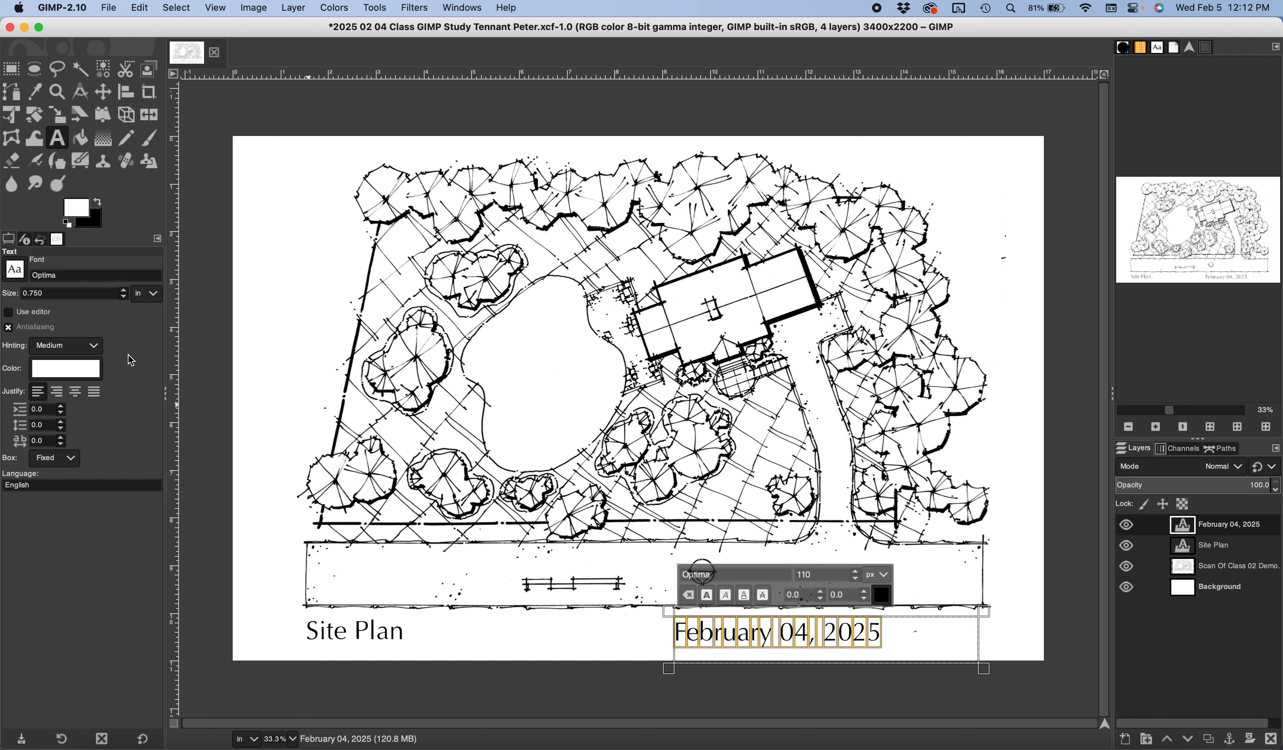
{"action": "left_click", "coordinate": [58, 393]}
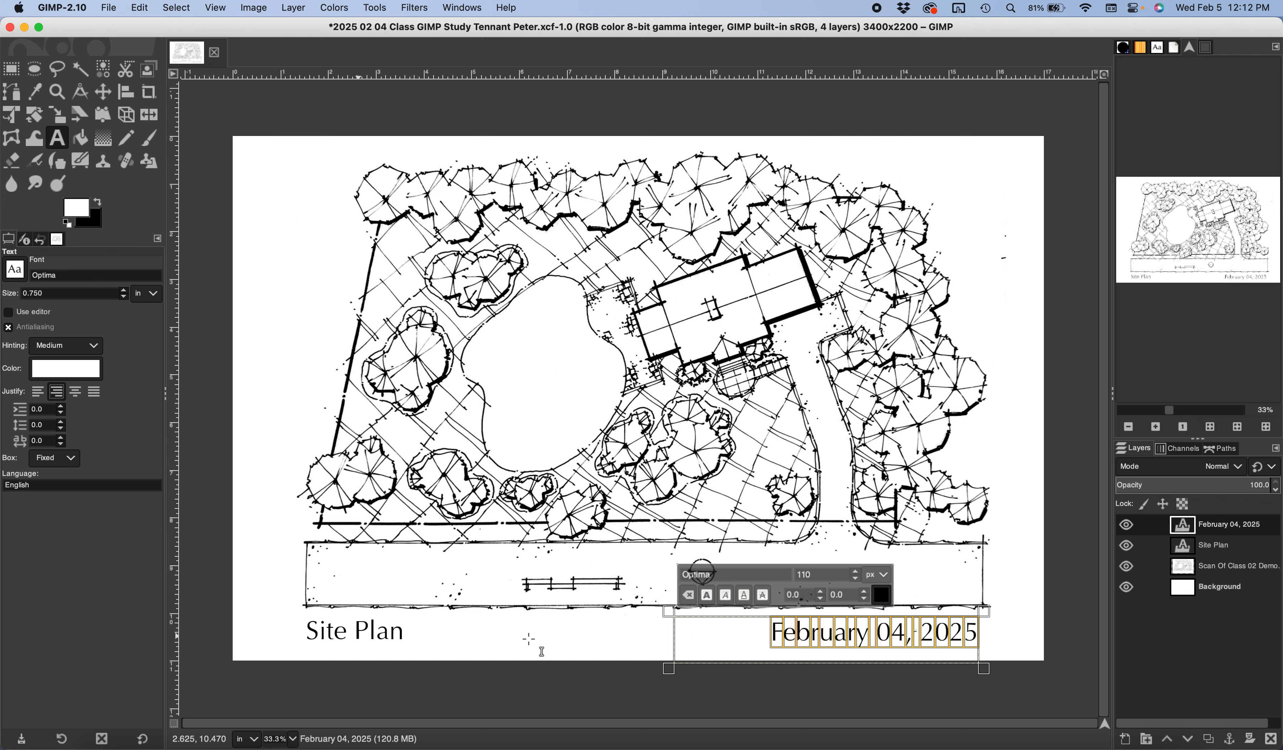
Reduce the selected "February 04, 2025" text size to 89 px
{"action": "left_click", "coordinate": [855, 579]}
{"action": "left_click", "coordinate": [855, 579]}
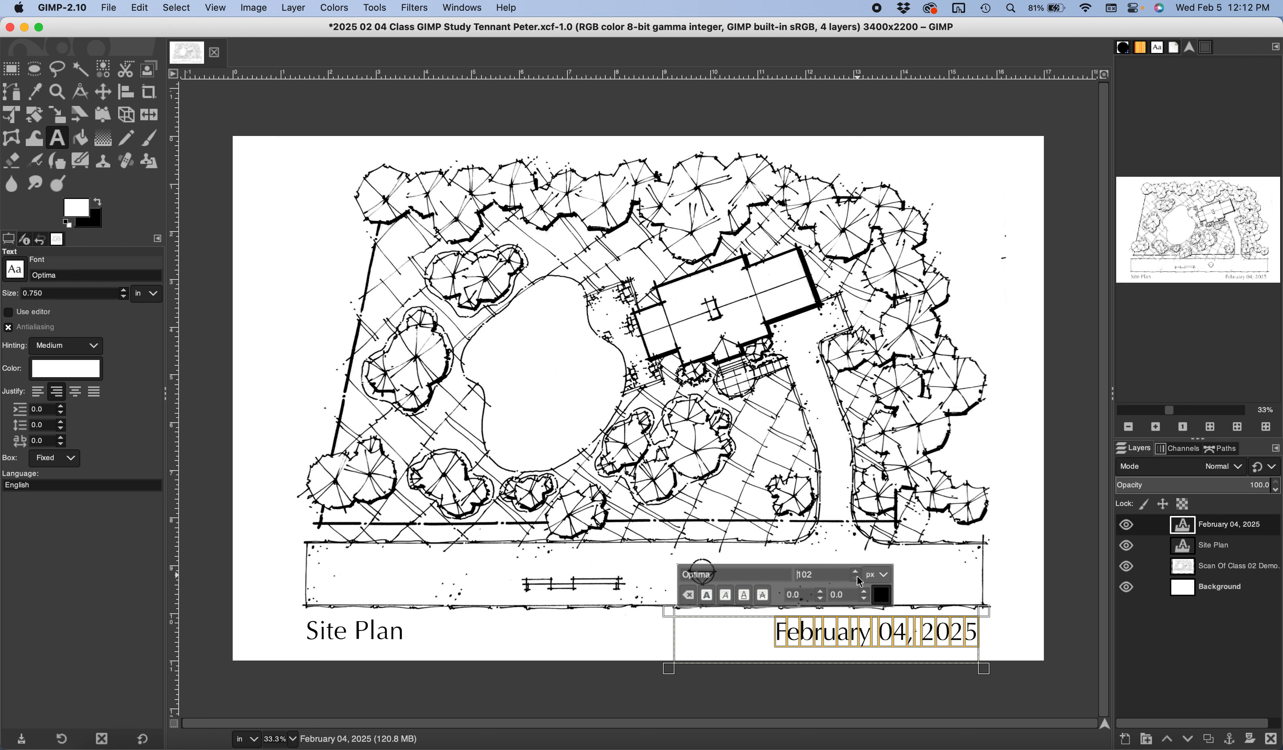
{"action": "left_click", "coordinate": [857, 578]}
{"action": "left_click", "coordinate": [857, 578]}
{"action": "left_click", "coordinate": [857, 578]}
{"action": "left_click", "coordinate": [857, 578]}
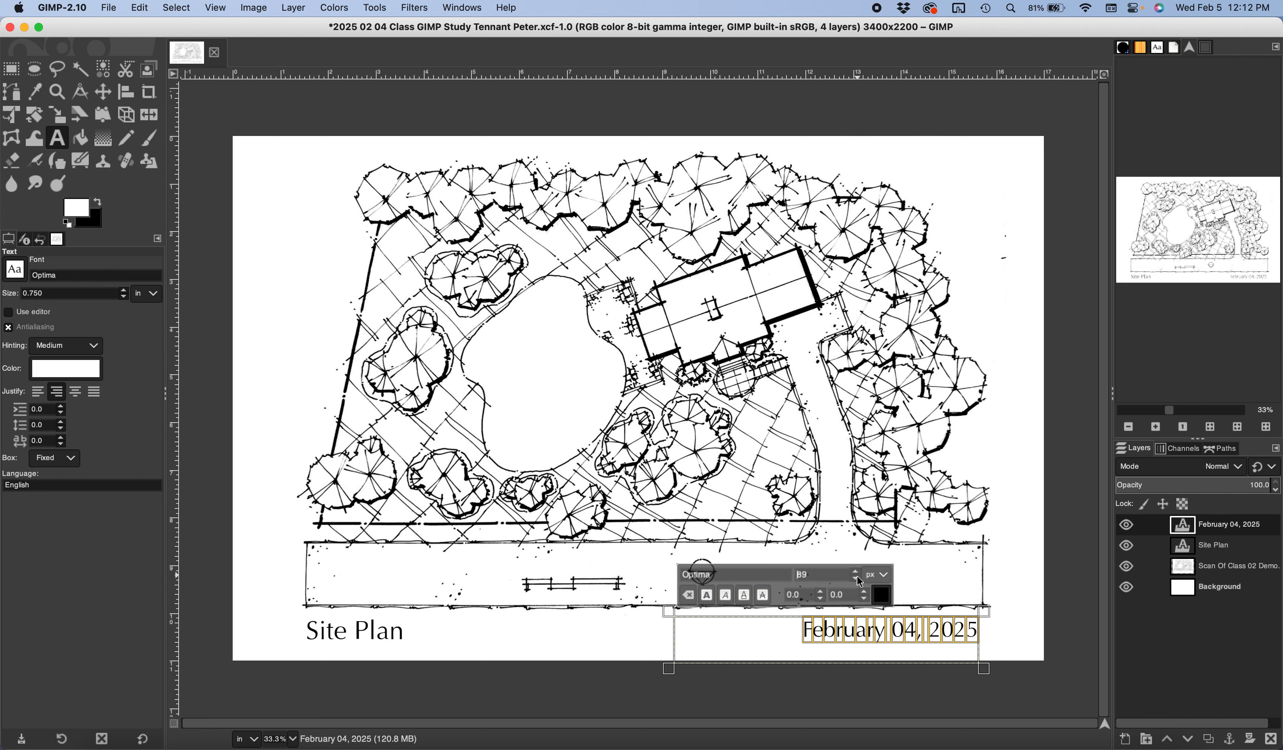
Reduce the "February 04, 2025" text size to 75 px and shrink its text box to fit closely around the date
{"action": "left_click", "coordinate": [857, 578]}
{"action": "left_click", "coordinate": [857, 578]}
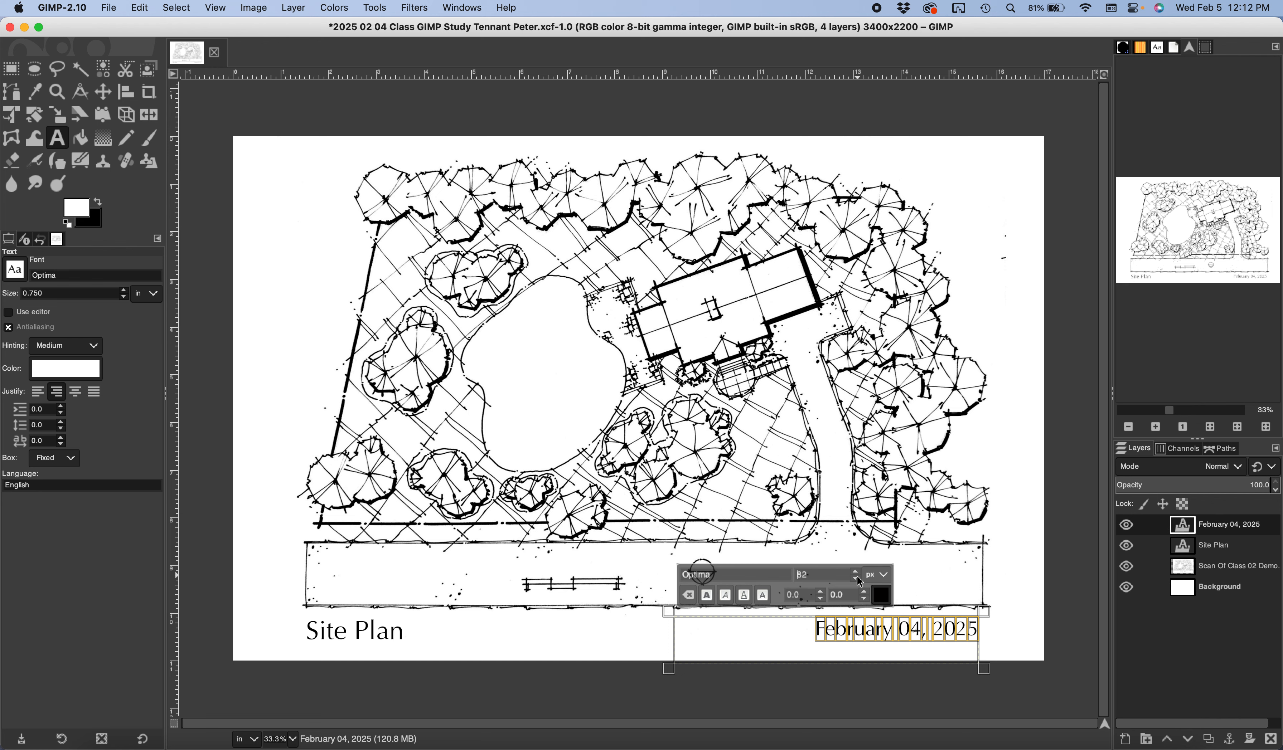
{"action": "left_click", "coordinate": [857, 578]}
{"action": "left_click", "coordinate": [857, 578]}
{"action": "left_click", "coordinate": [857, 578]}
{"action": "left_click", "coordinate": [857, 576]}
{"action": "left_click", "coordinate": [857, 577]}
{"action": "left_click", "coordinate": [857, 578]}
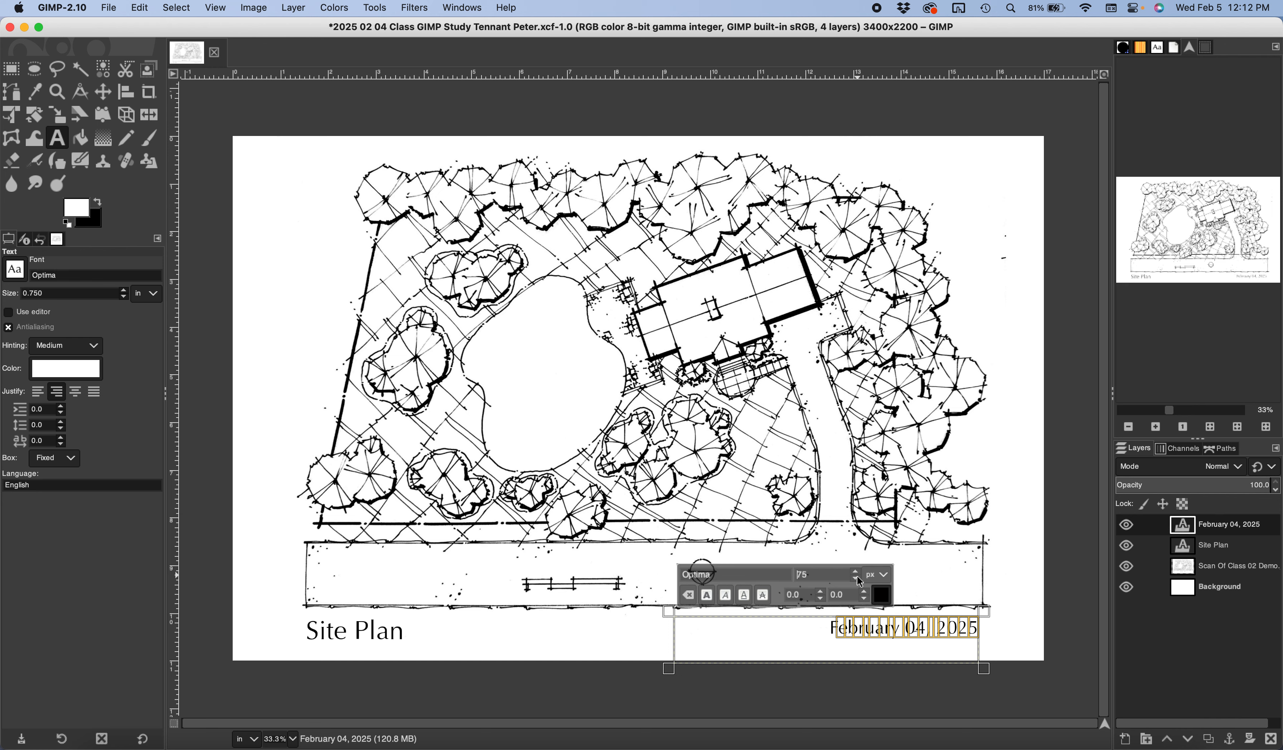
{"action": "left_click", "coordinate": [857, 577]}
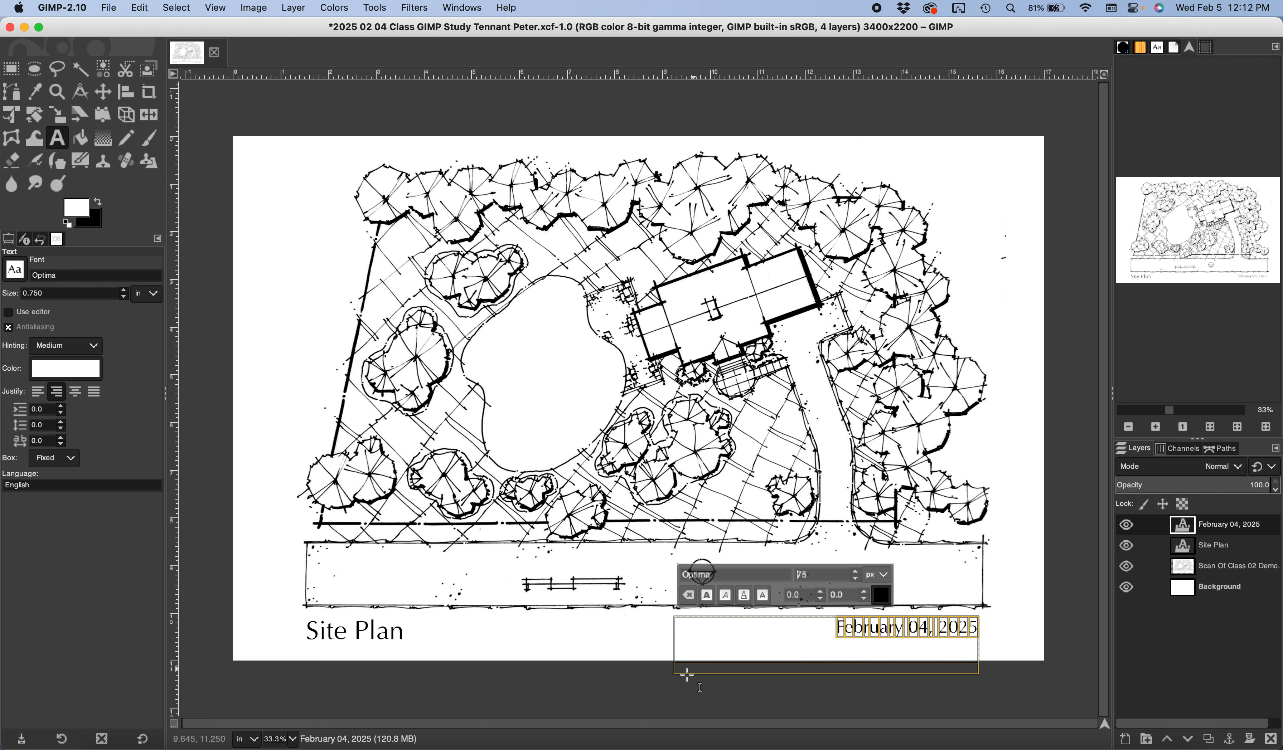
{"action": "left_click_drag", "start_coordinate": [670, 669], "coordinate": [831, 649]}
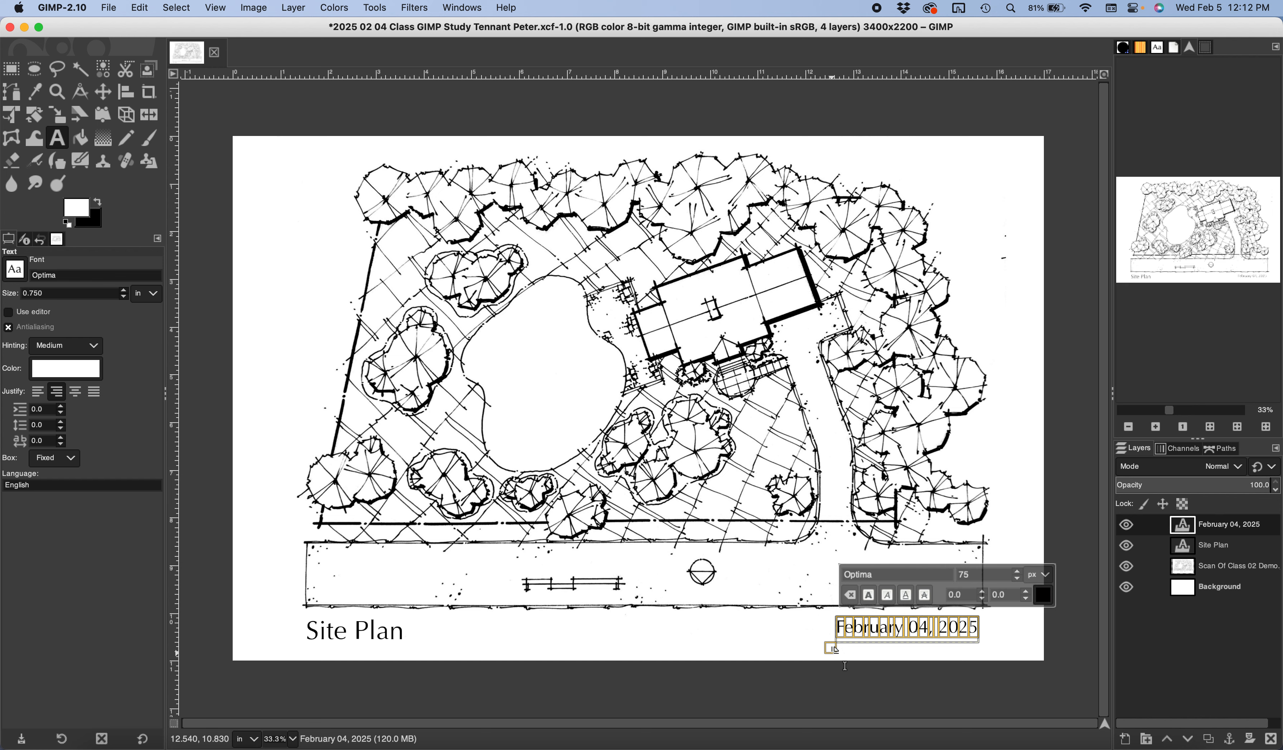
{"action": "left_click", "coordinate": [1220, 587]}
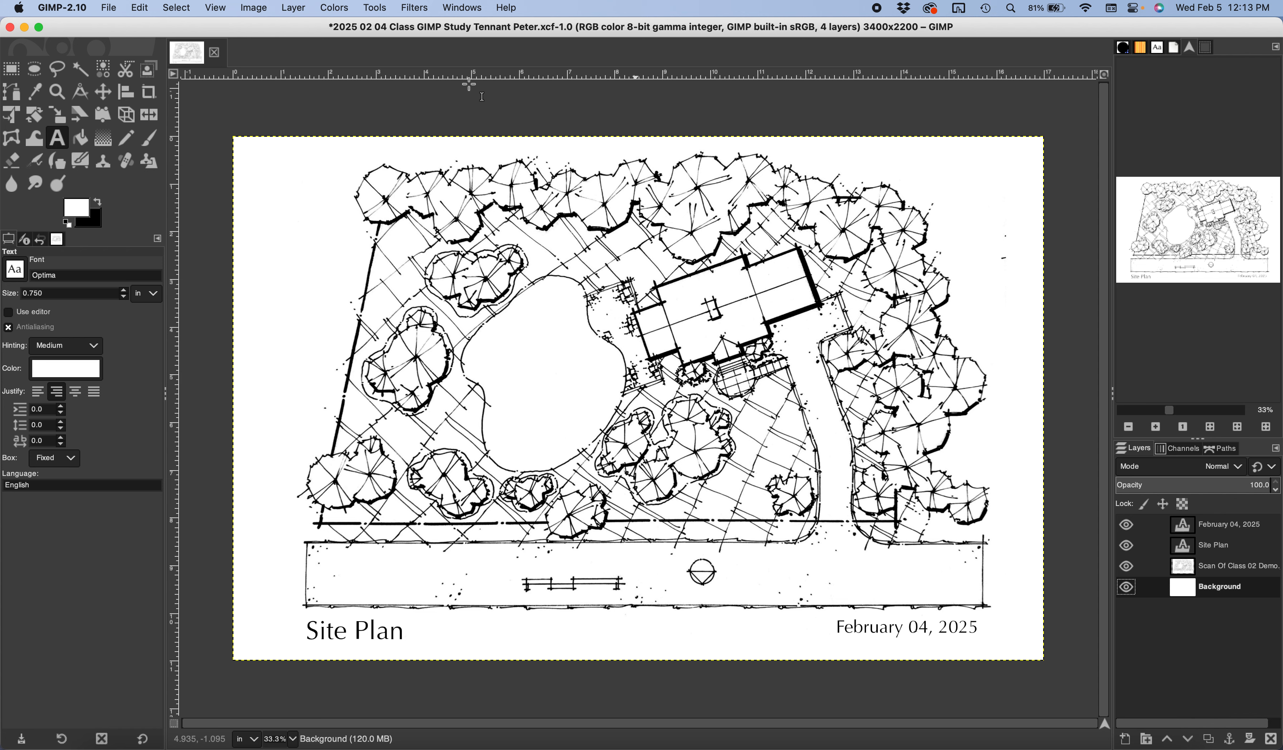
Place a horizontal guide along the baseline of the Site Plan title and bring up the Navigation dialog
{"action": "left_click_drag", "start_coordinate": [550, 71], "coordinate": [563, 640]}
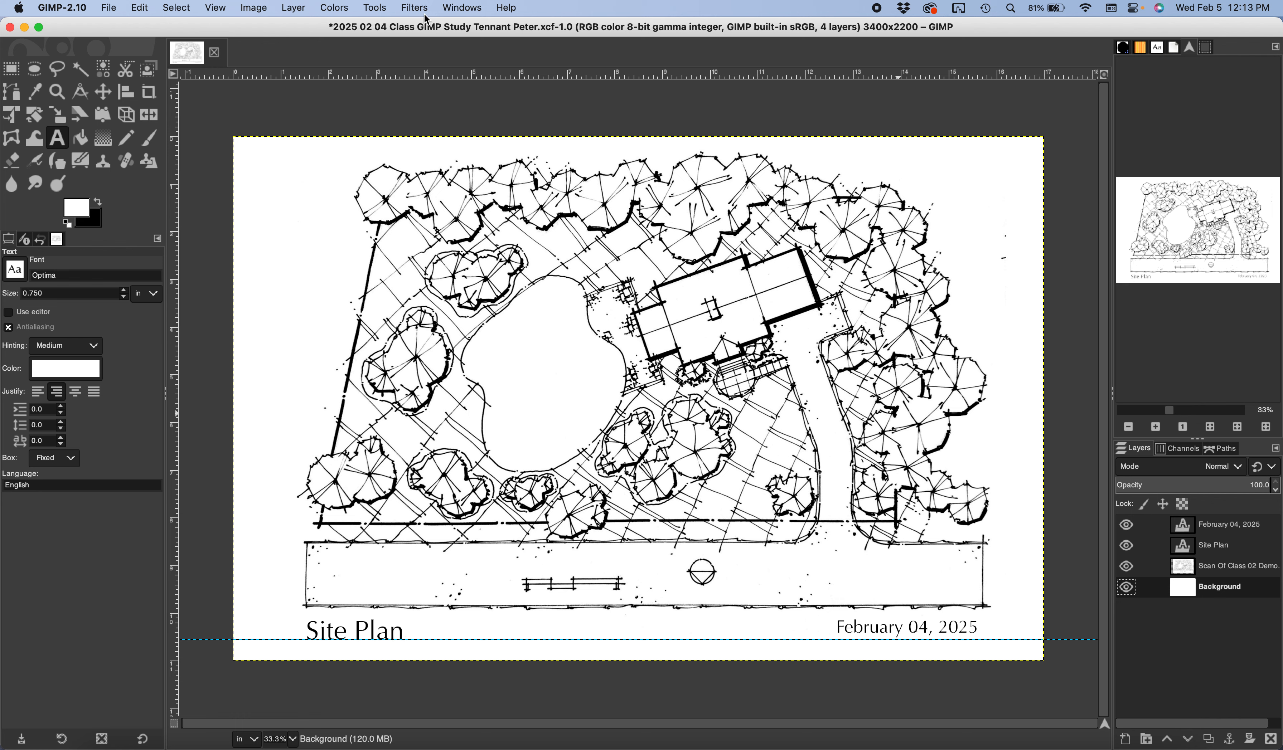
{"action": "left_click", "coordinate": [464, 11]}
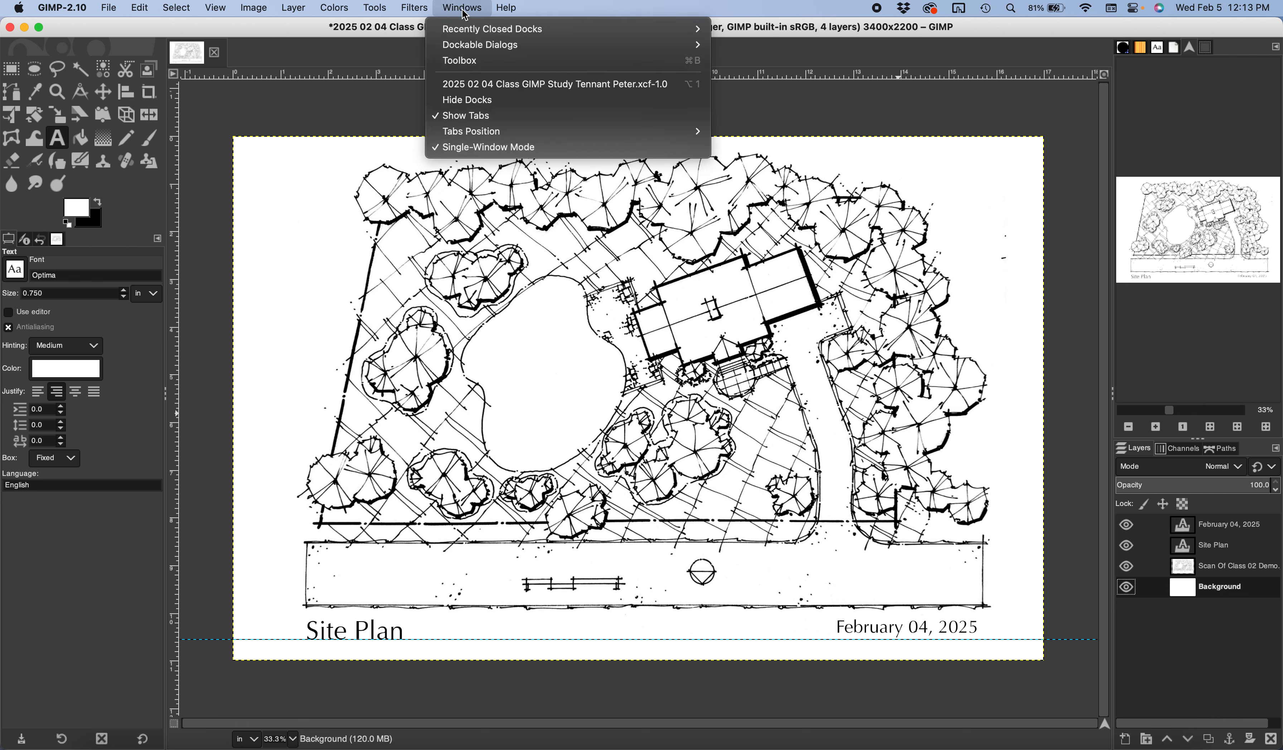
{"action": "mouse_move", "coordinate": [541, 45]}
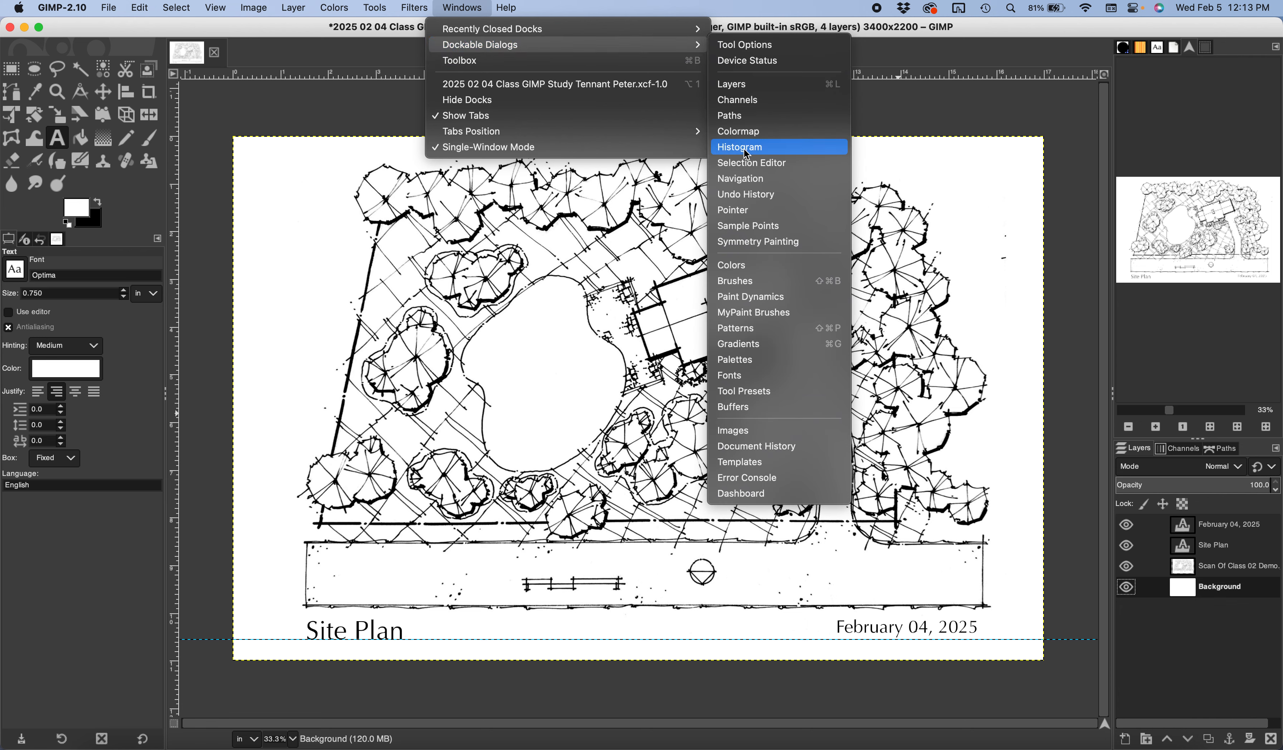
{"action": "left_click", "coordinate": [747, 179]}
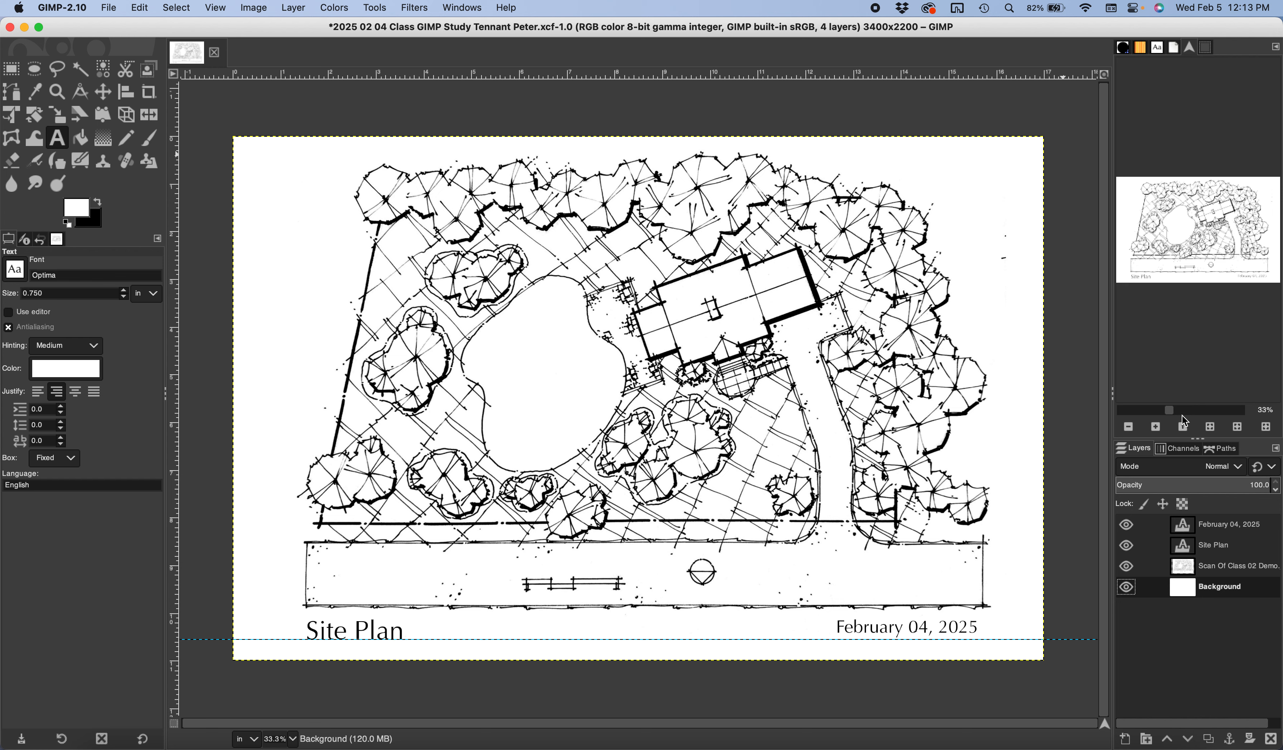
Examine the plan in close-up and as a whole using the Navigation preview and its zoom controls
{"action": "left_click_drag", "start_coordinate": [1172, 411], "coordinate": [1197, 412]}
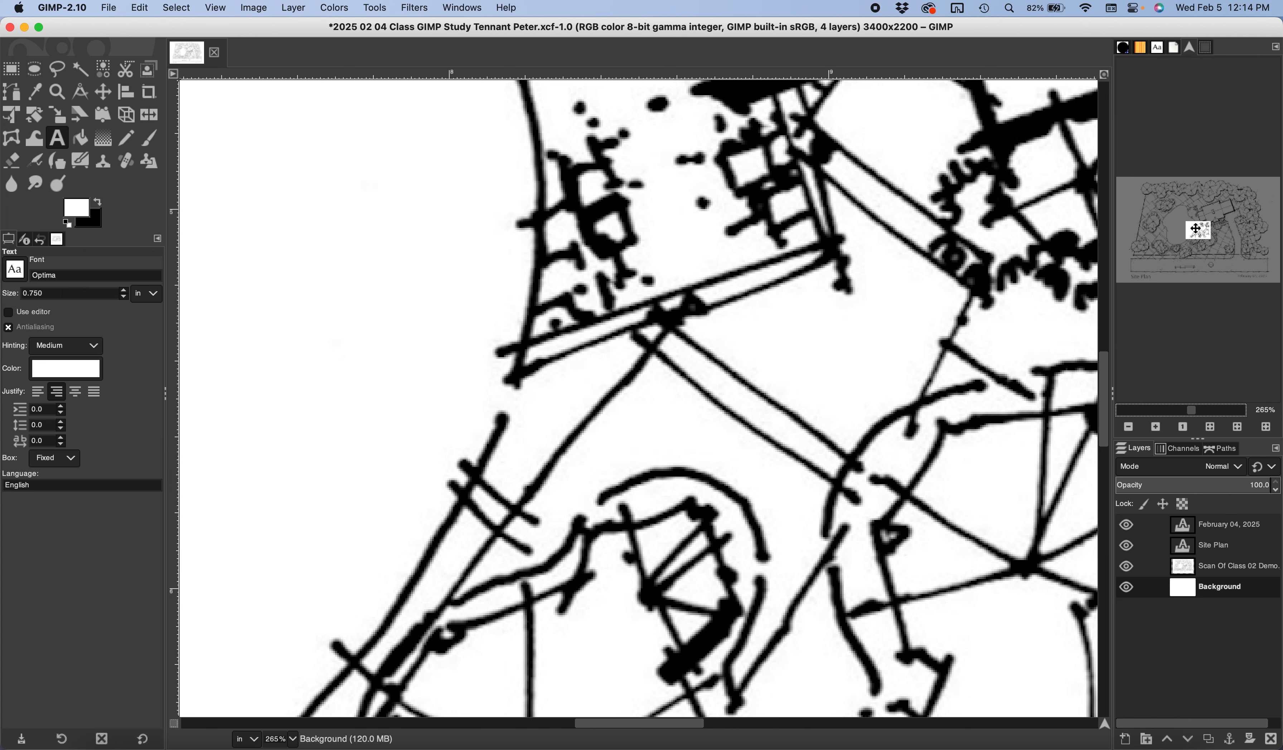
{"action": "left_click_drag", "start_coordinate": [1195, 230], "coordinate": [1202, 275]}
{"action": "left_click_drag", "start_coordinate": [1219, 274], "coordinate": [1212, 241]}
{"action": "left_click", "coordinate": [1211, 242]}
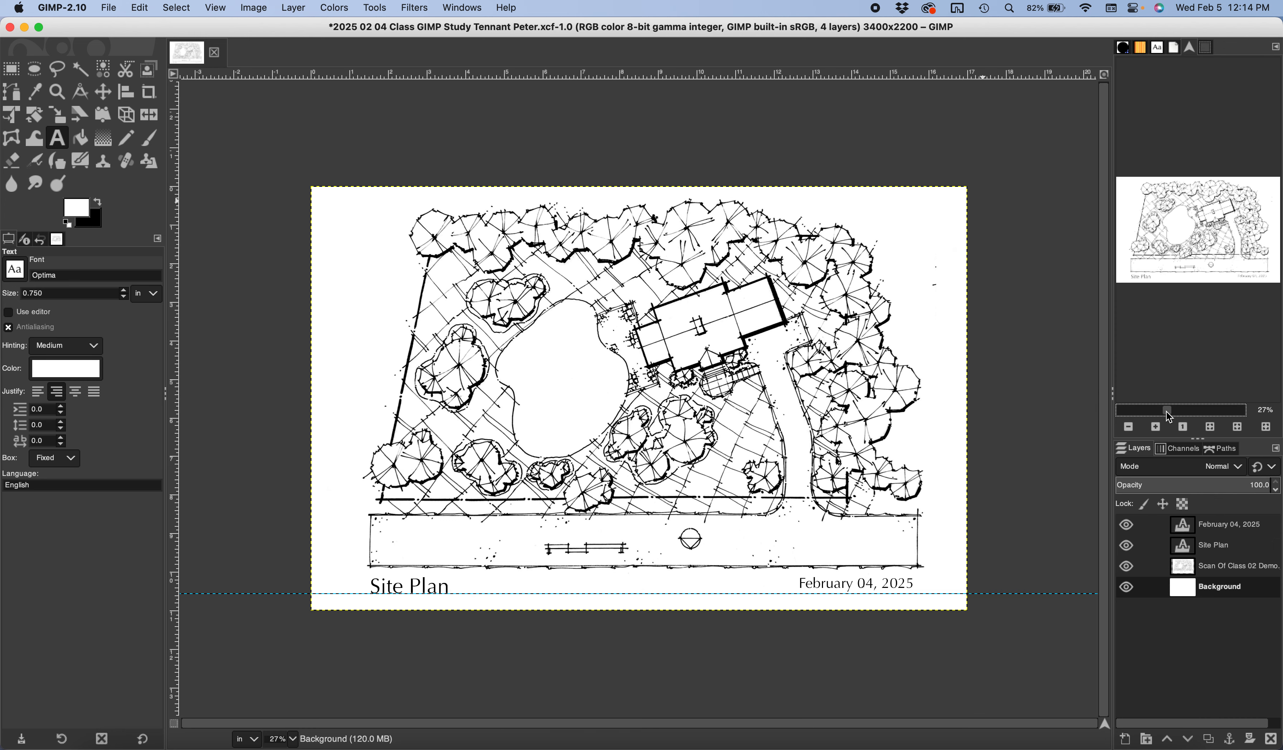
{"action": "left_click", "coordinate": [1122, 410]}
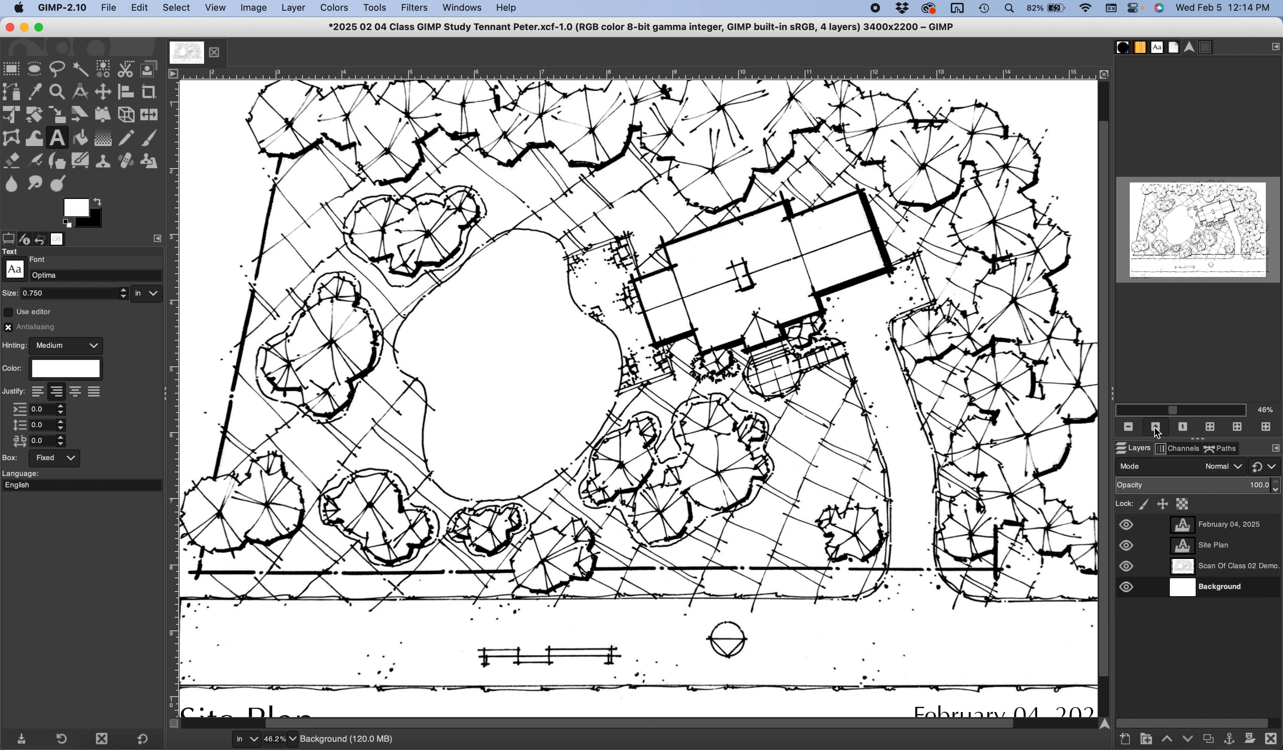
{"action": "left_click", "coordinate": [1129, 428]}
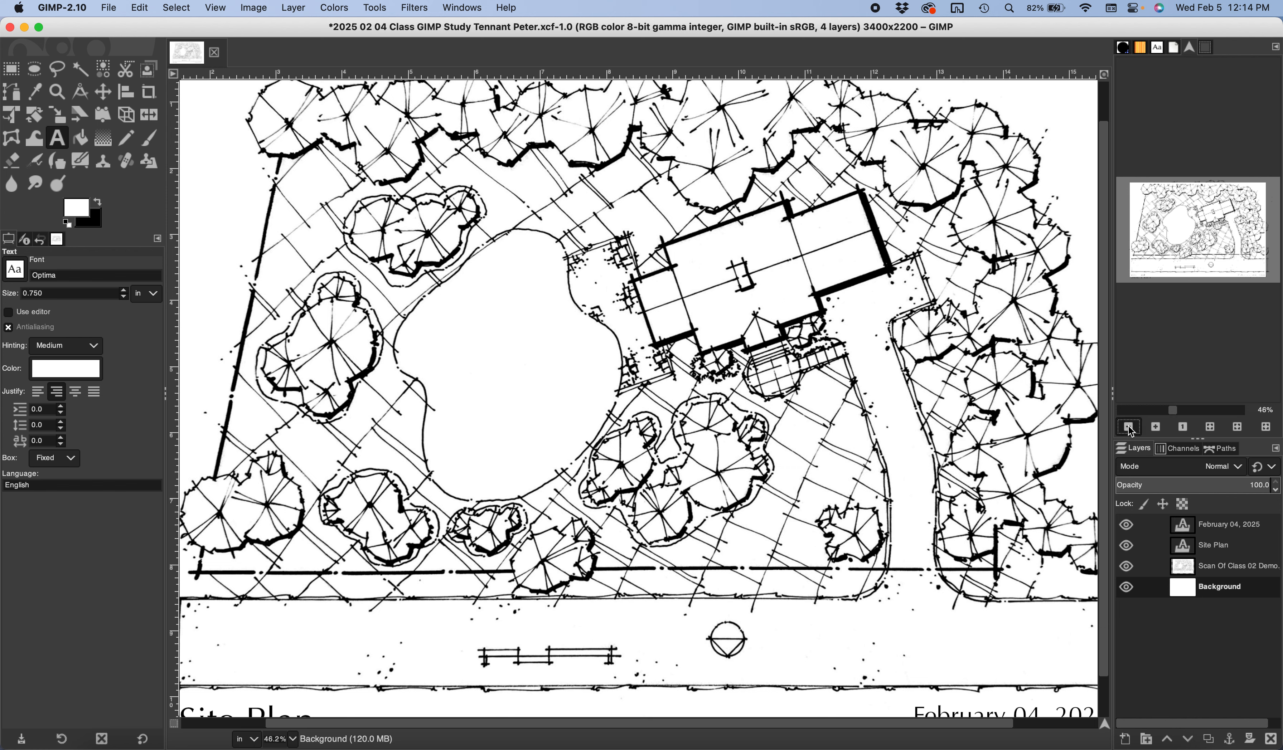
{"action": "left_click", "coordinate": [1129, 428]}
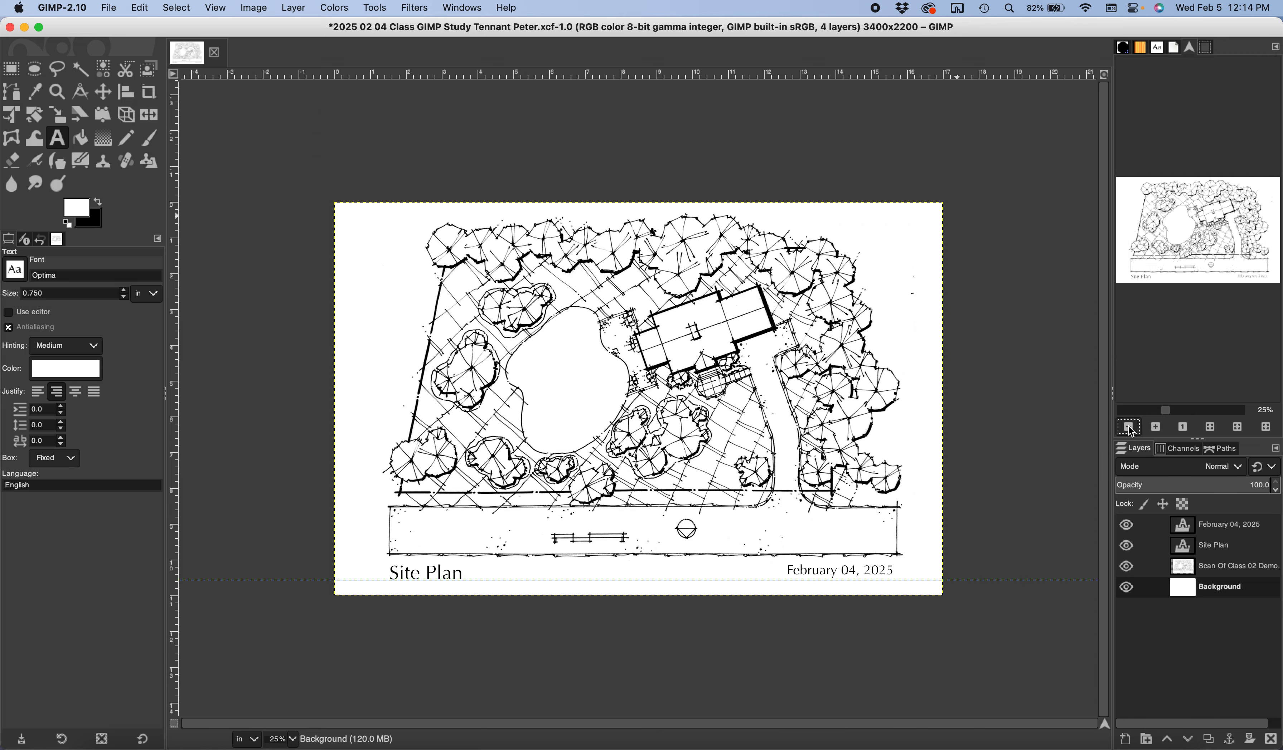
{"action": "left_click", "coordinate": [1157, 428]}
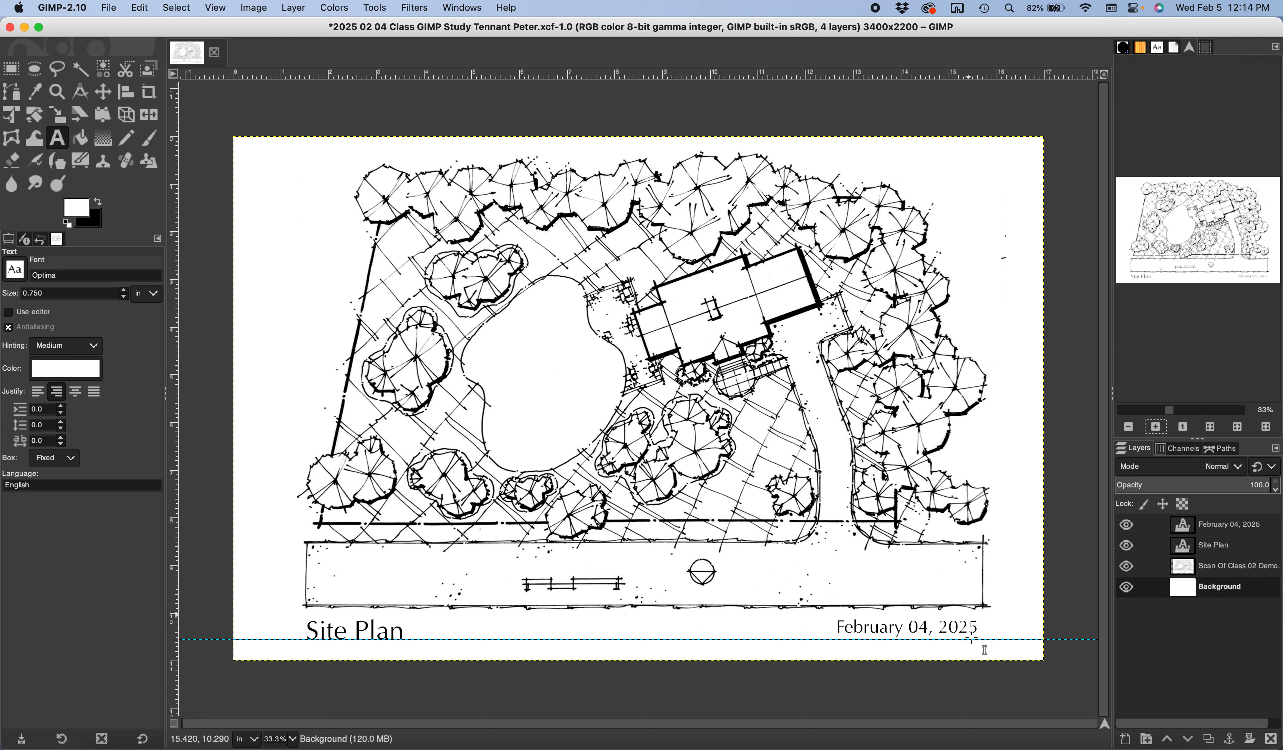
Move the date layer so its baseline sits on the horizontal guide and its end aligns with the strip's right edge
{"action": "left_click", "coordinate": [1156, 428]}
{"action": "left_click", "coordinate": [1155, 428]}
{"action": "left_click", "coordinate": [1156, 428]}
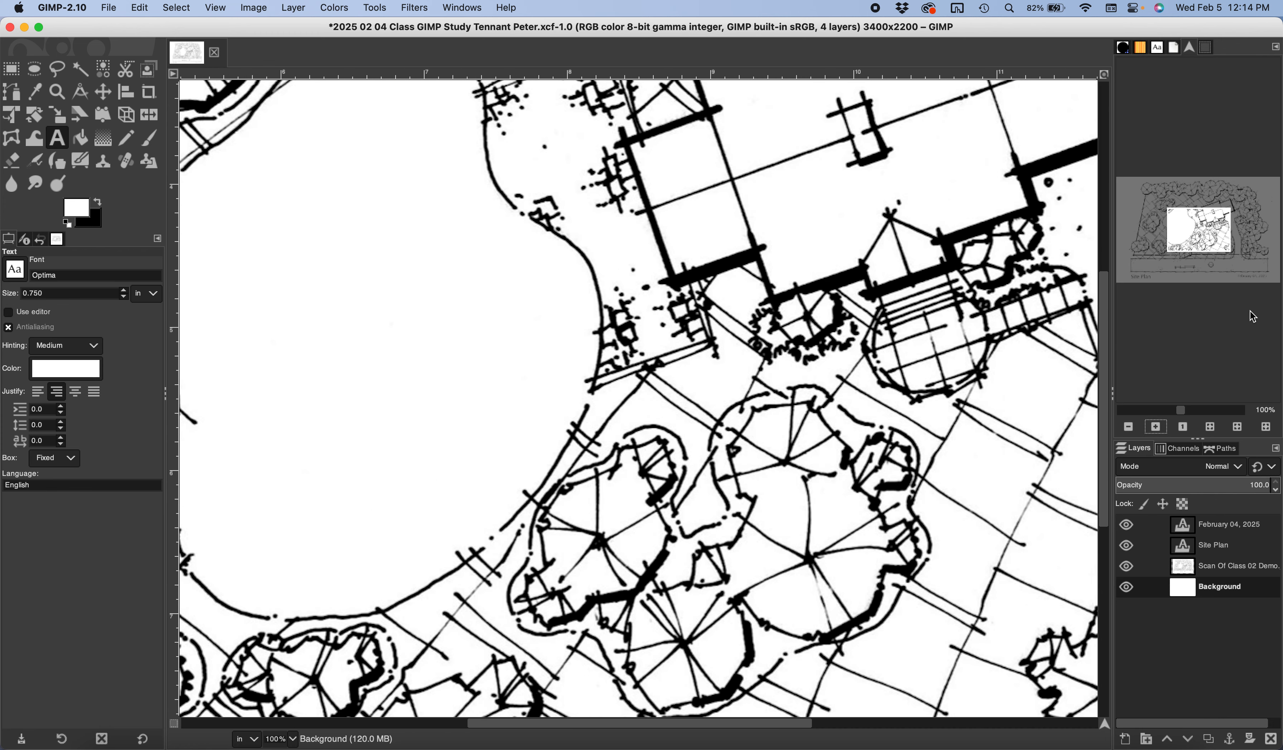
{"action": "left_click_drag", "start_coordinate": [1209, 225], "coordinate": [1259, 263]}
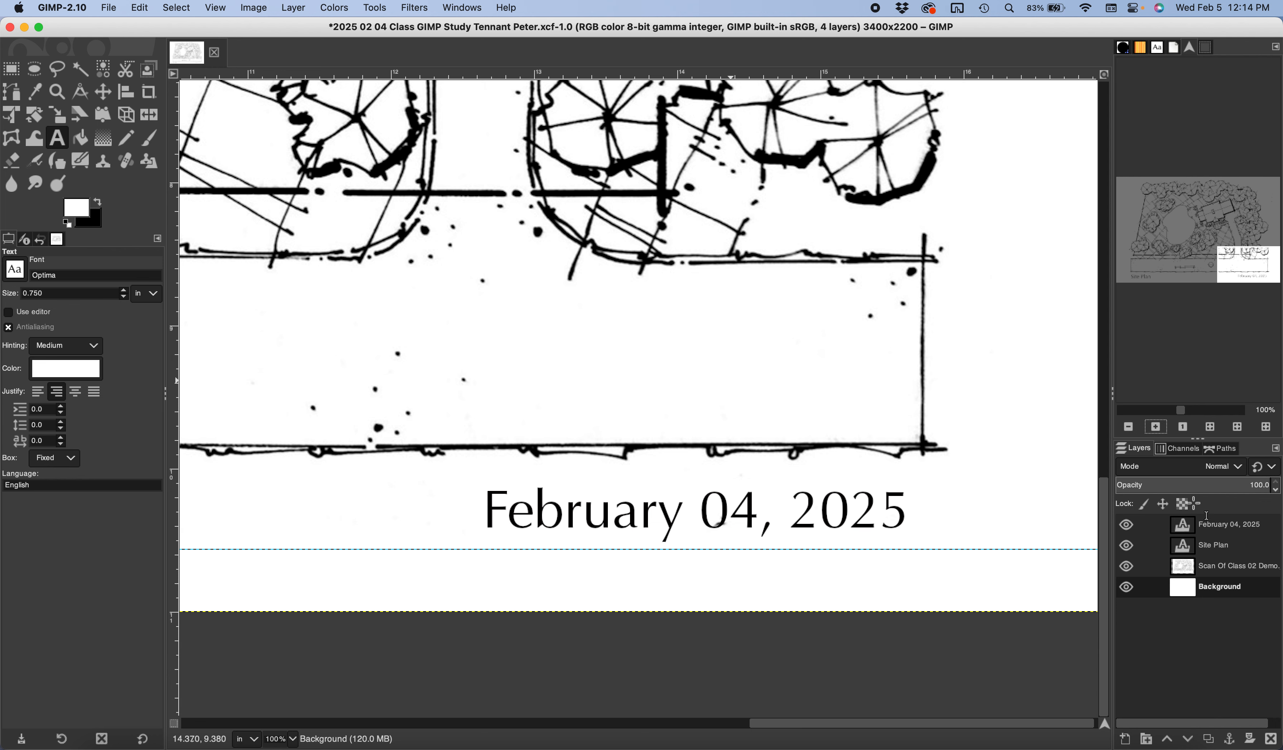
{"action": "left_click", "coordinate": [1215, 523]}
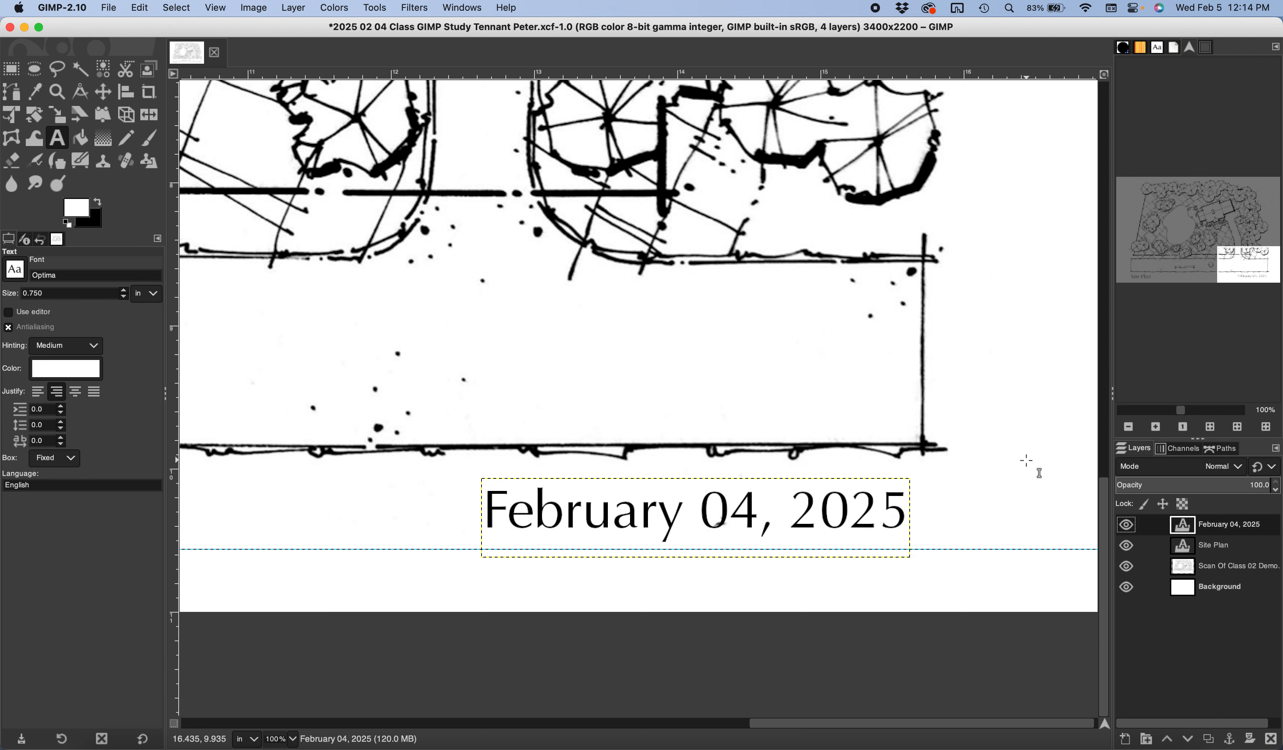
{"action": "left_click", "coordinate": [104, 93]}
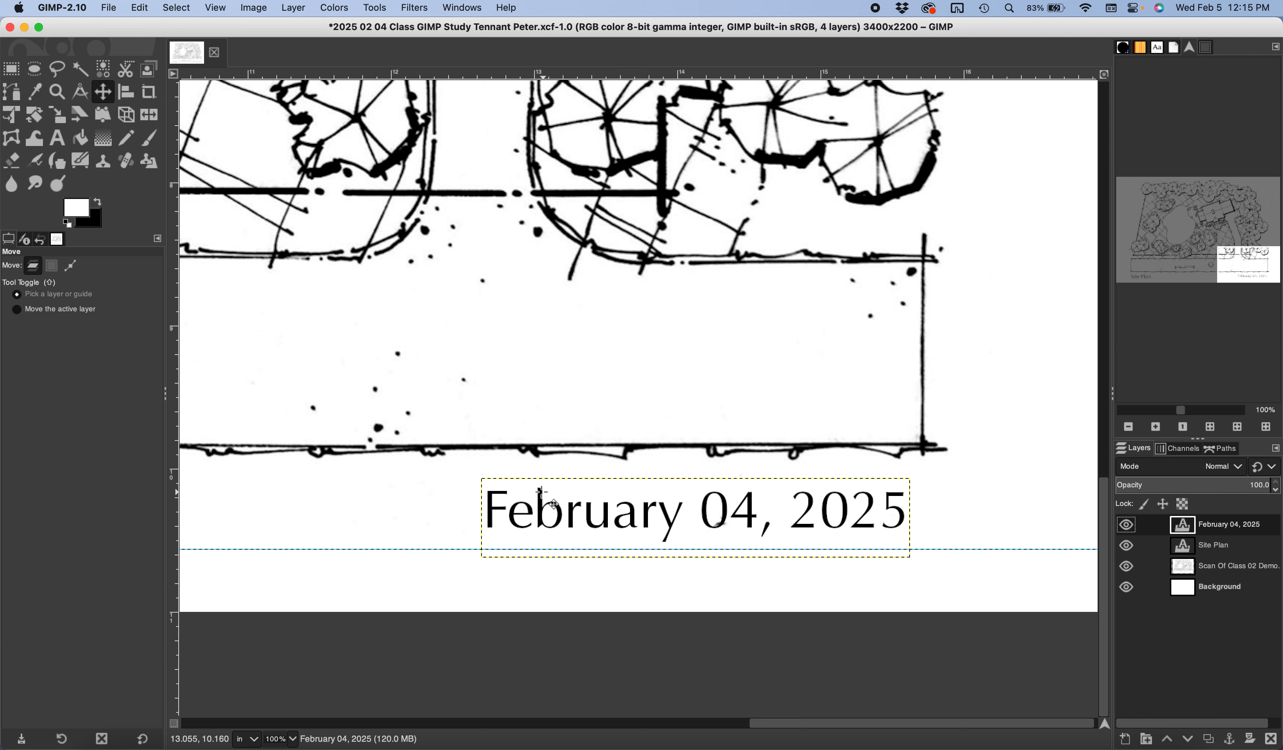
{"action": "left_click_drag", "start_coordinate": [541, 491], "coordinate": [561, 513]}
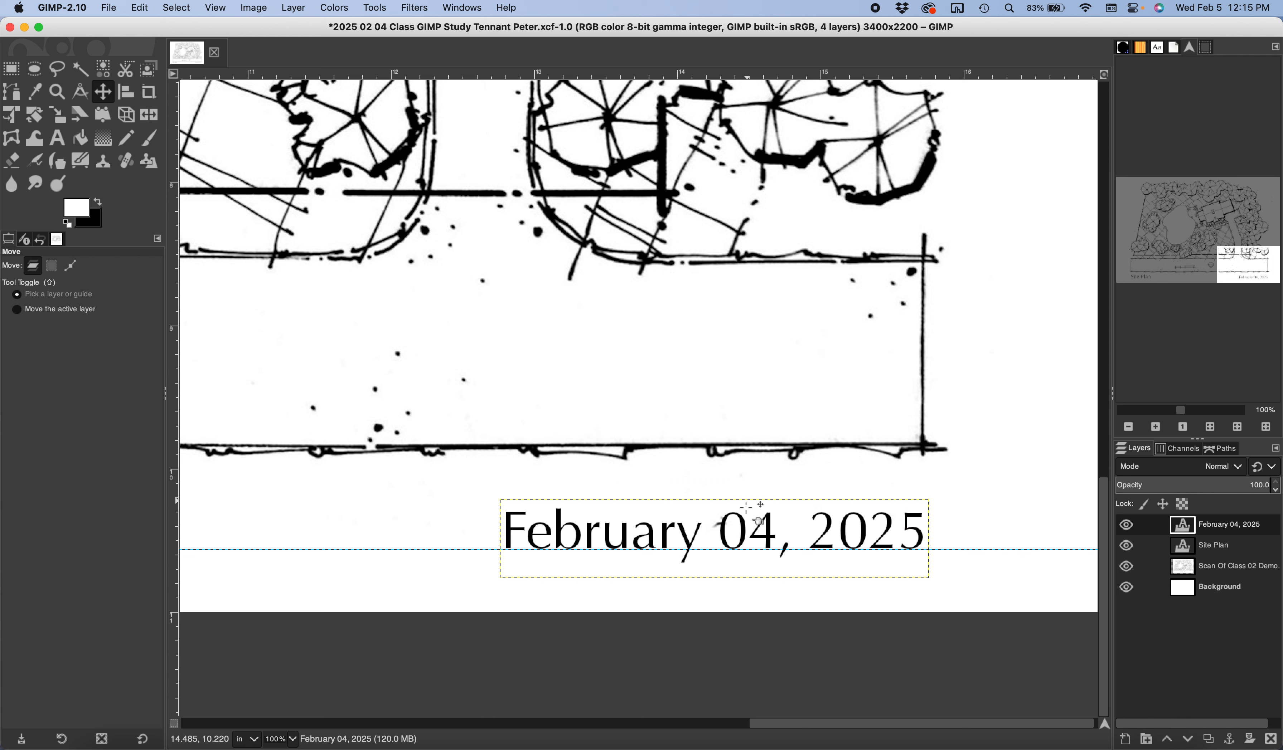
{"action": "left_click", "coordinate": [1229, 592]}
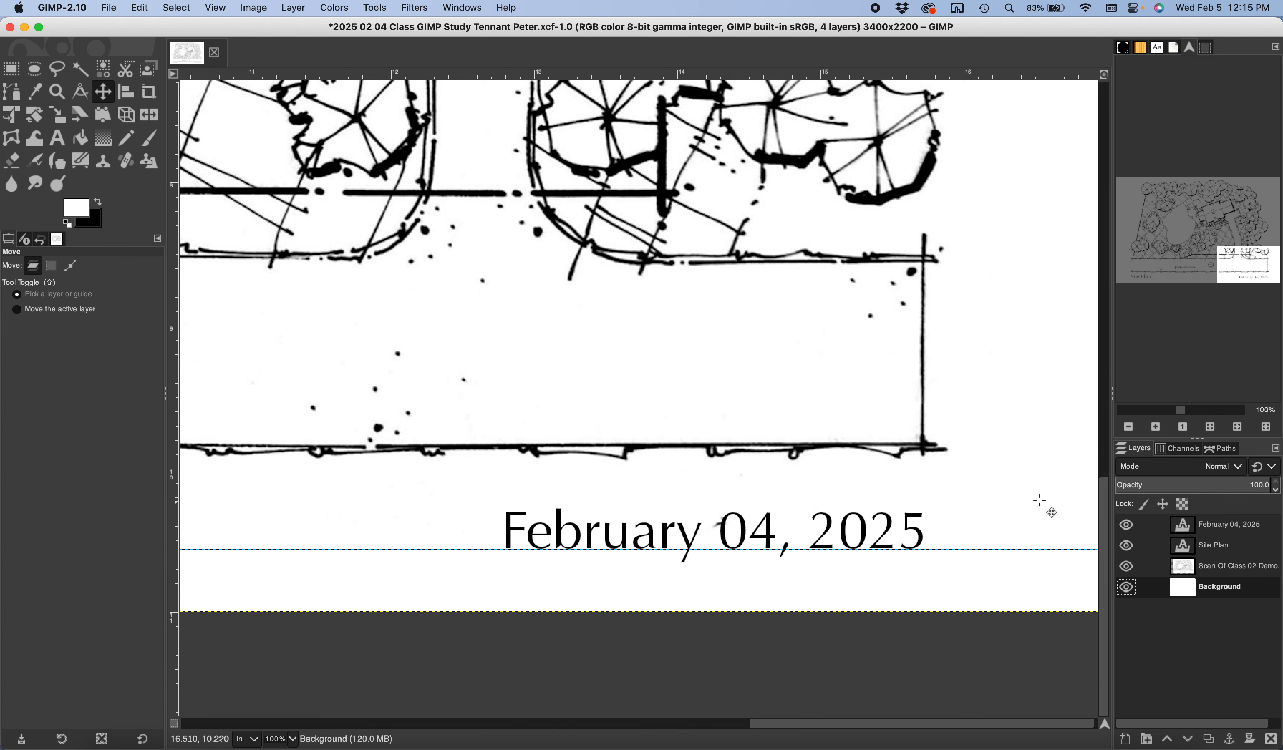
Remove the horizontal guide from the canvas and save the document
{"action": "left_click", "coordinate": [1130, 428]}
{"action": "left_click", "coordinate": [1130, 428]}
{"action": "left_click", "coordinate": [1130, 428]}
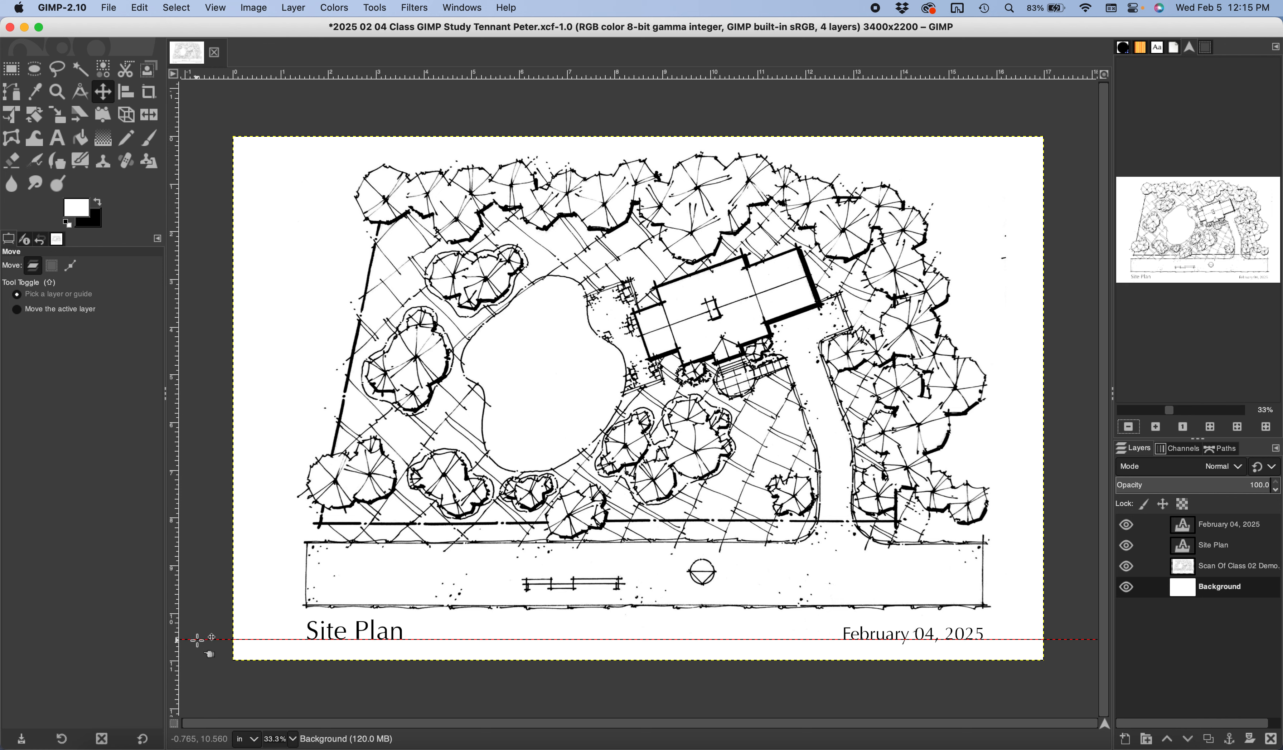
{"action": "left_click_drag", "start_coordinate": [197, 640], "coordinate": [211, 66]}
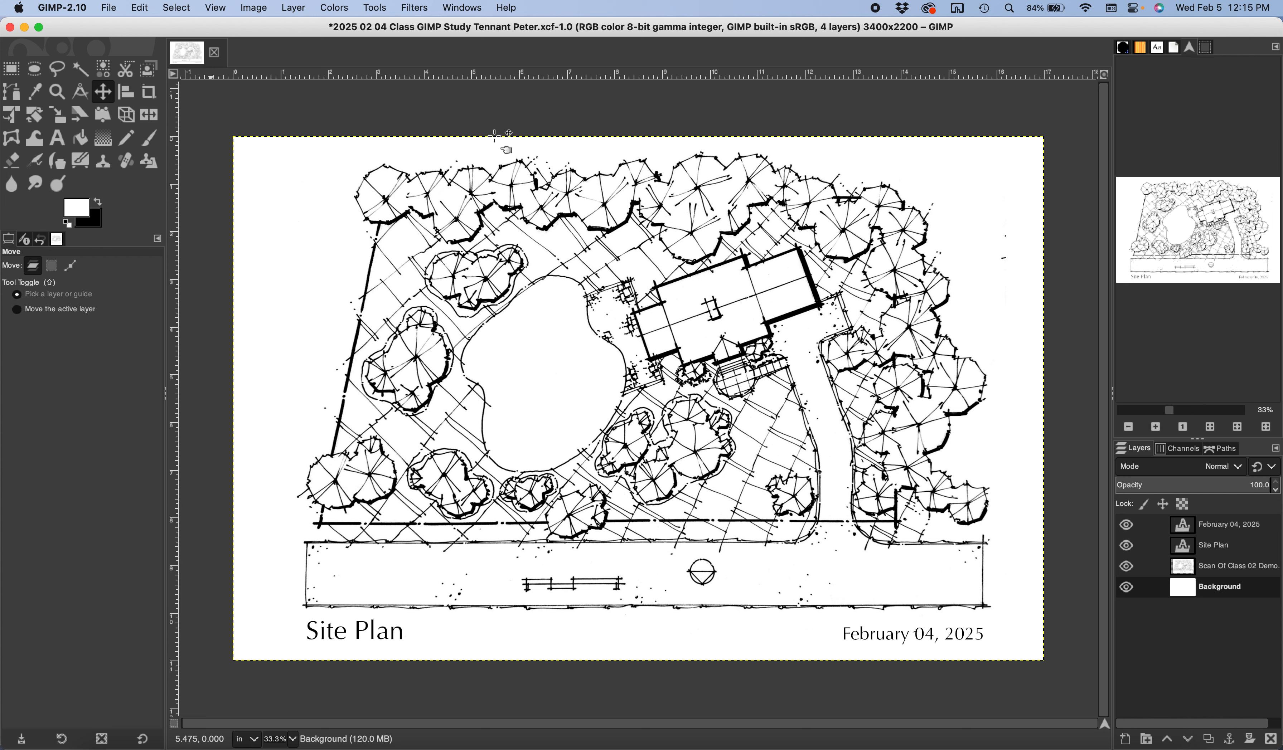
{"action": "left_click", "coordinate": [113, 13]}
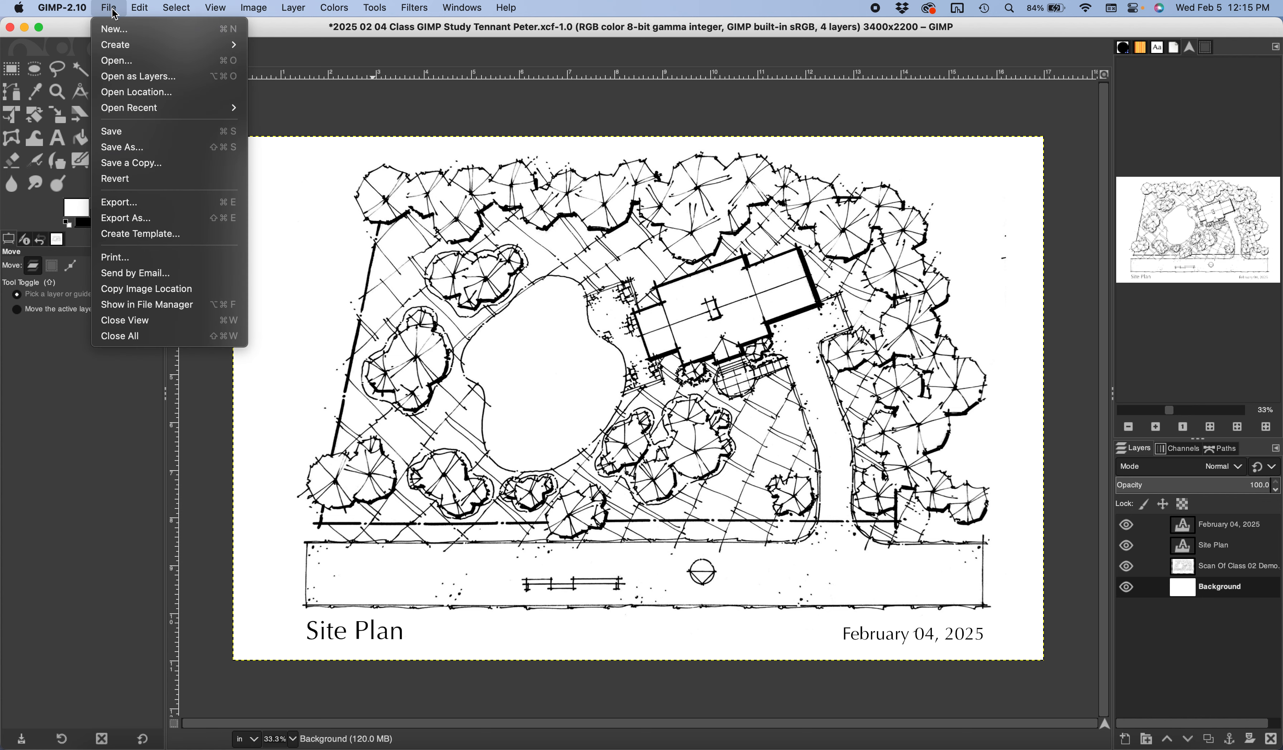
{"action": "left_click", "coordinate": [123, 131]}
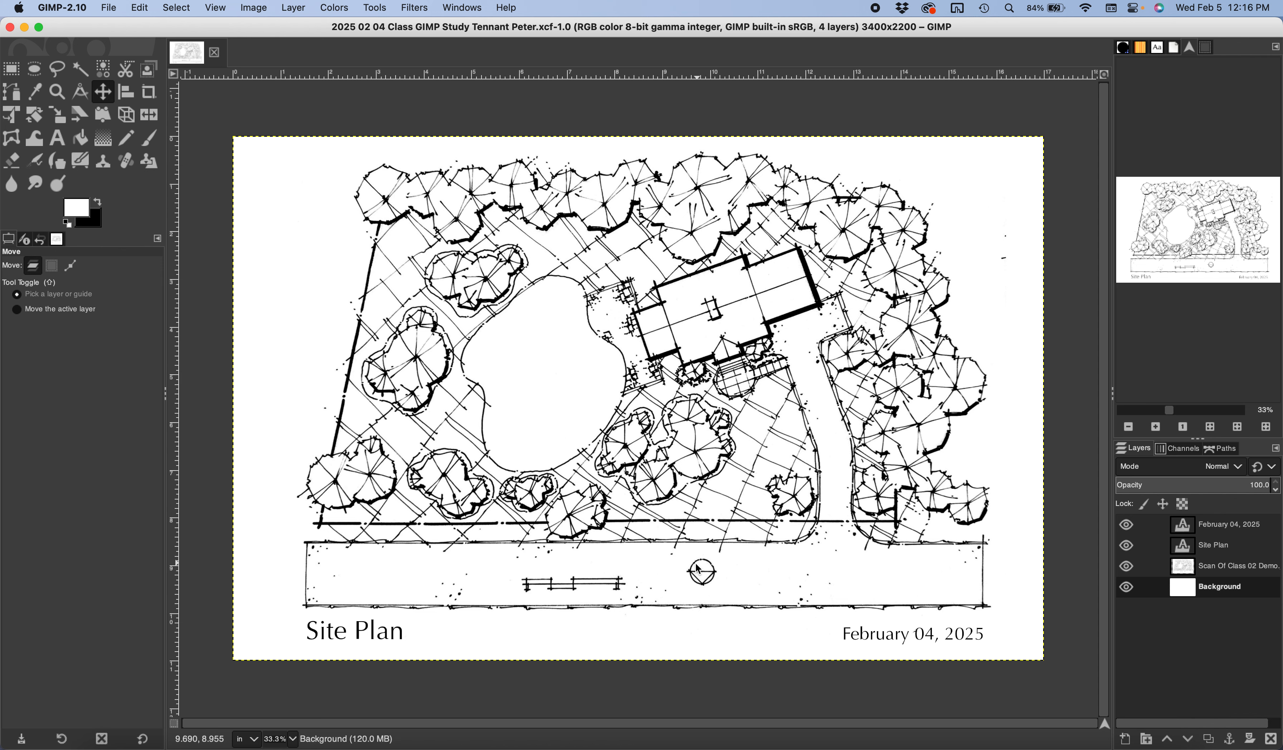
Duplicate the "February 04, 2025" text layer and move the copy just beneath the scale bar in the strip
{"action": "left_click", "coordinate": [1230, 529]}
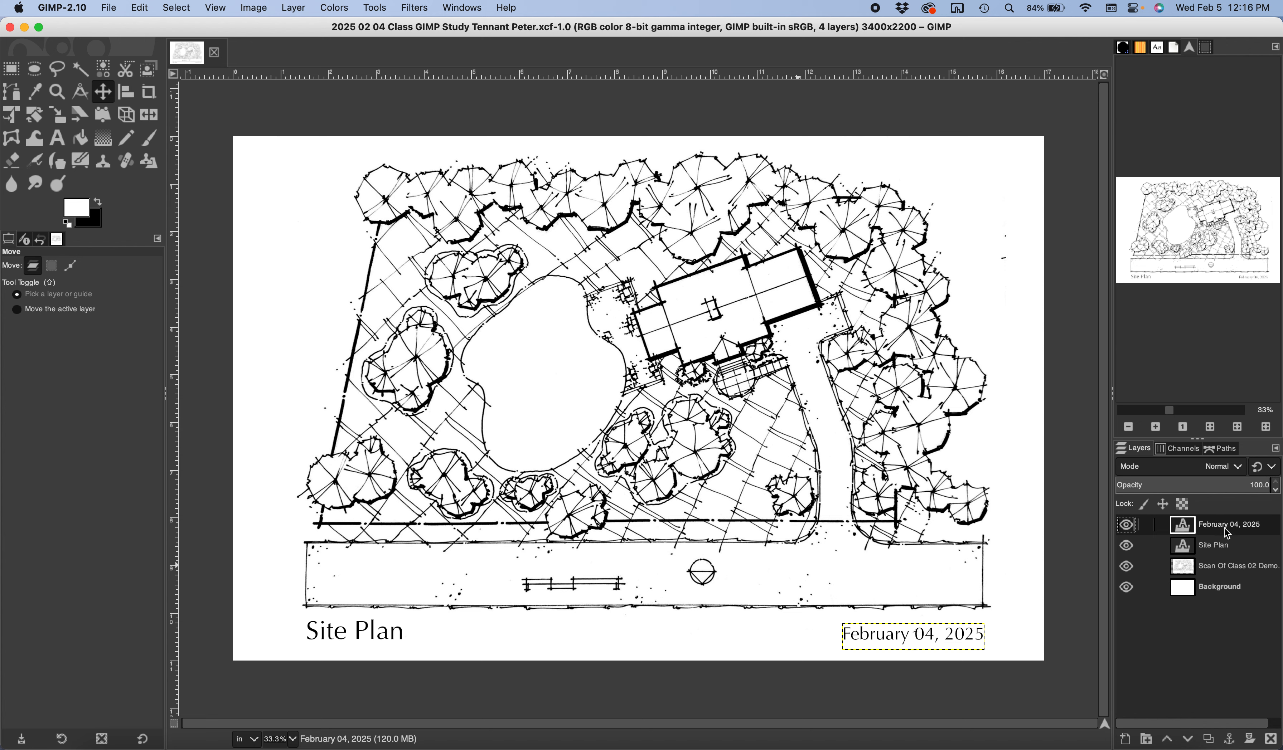
{"action": "right_click", "coordinate": [1223, 533]}
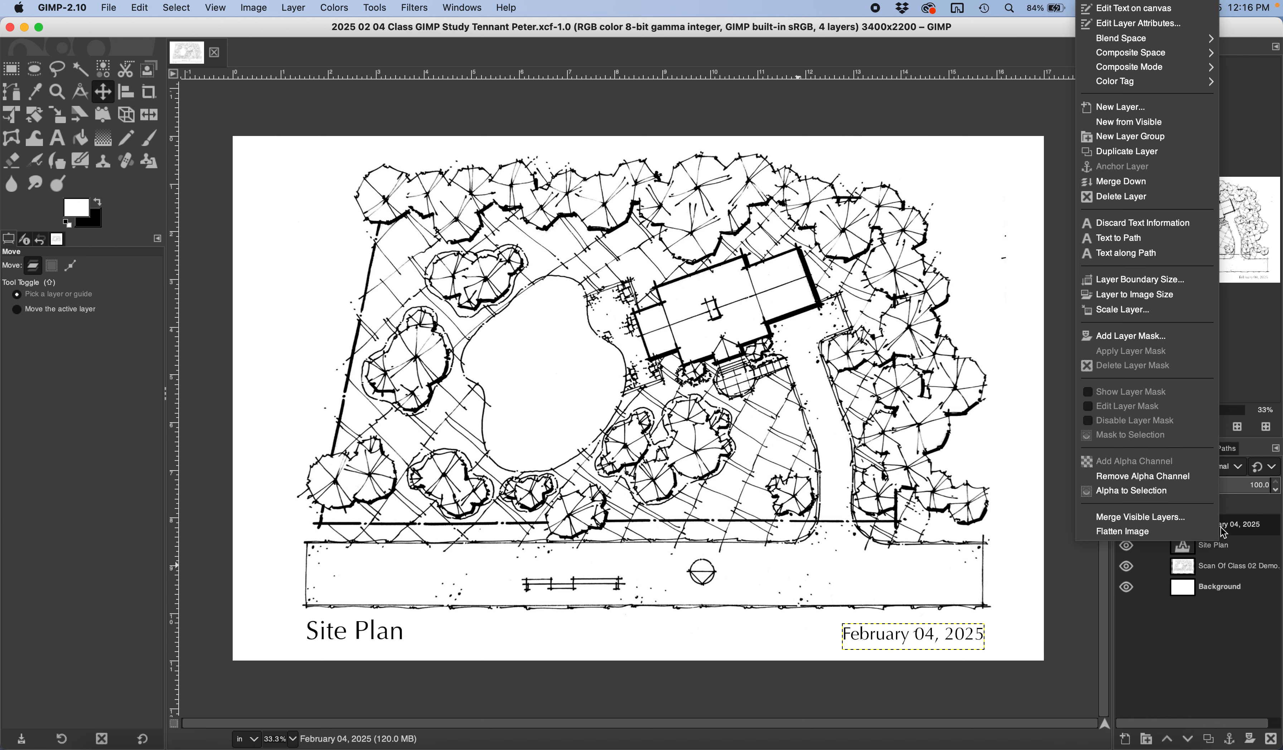
{"action": "left_click", "coordinate": [1122, 153]}
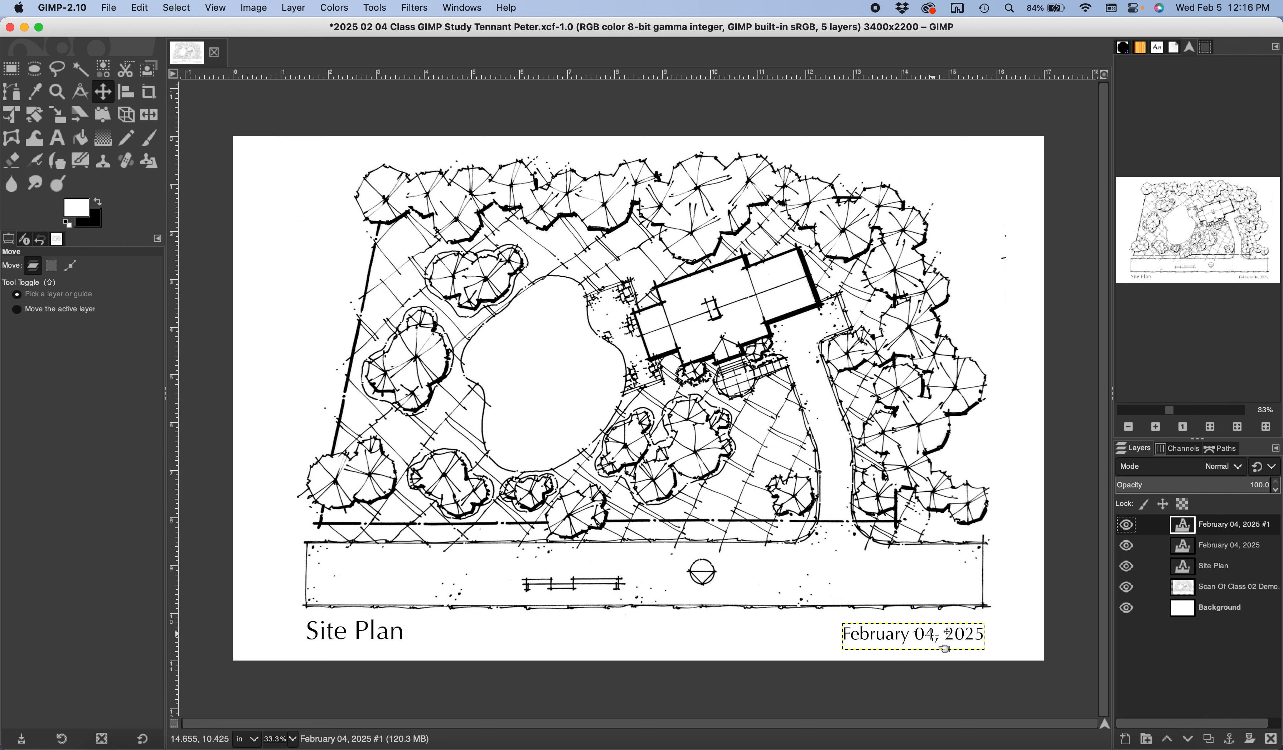
{"action": "left_click", "coordinate": [934, 637]}
{"action": "left_click_drag", "start_coordinate": [934, 636], "coordinate": [623, 615]}
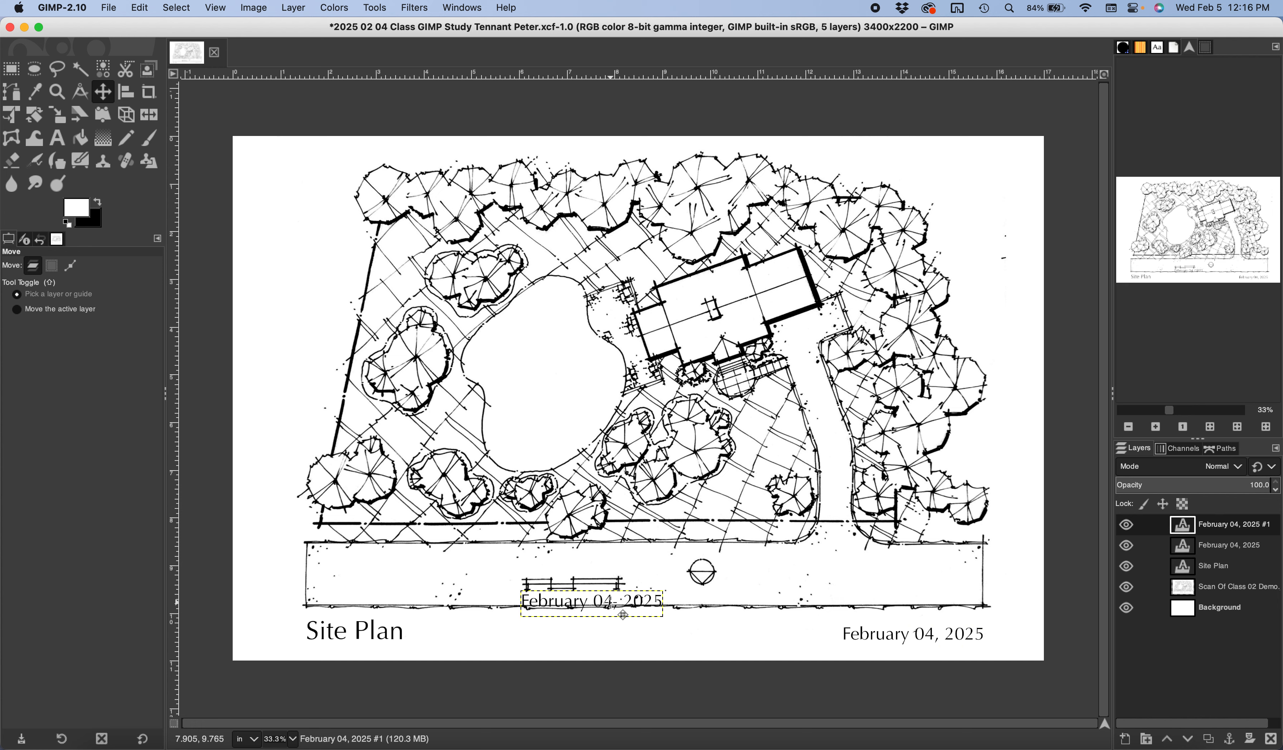
Set the text size of the date copy under the scale bar to 50 px and left-justify it
{"action": "left_click", "coordinate": [1155, 427]}
{"action": "left_click", "coordinate": [1155, 426]}
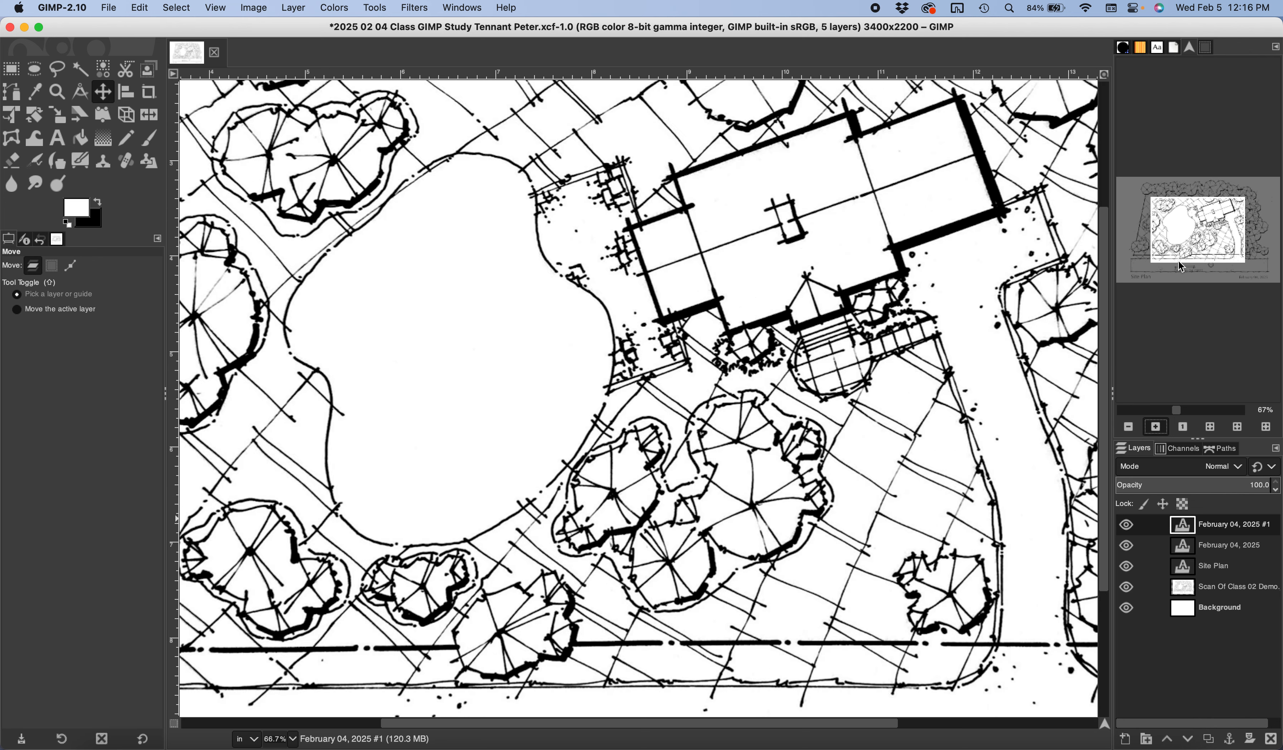
{"action": "left_click", "coordinate": [1155, 426]}
{"action": "left_click_drag", "start_coordinate": [1196, 231], "coordinate": [1189, 263]}
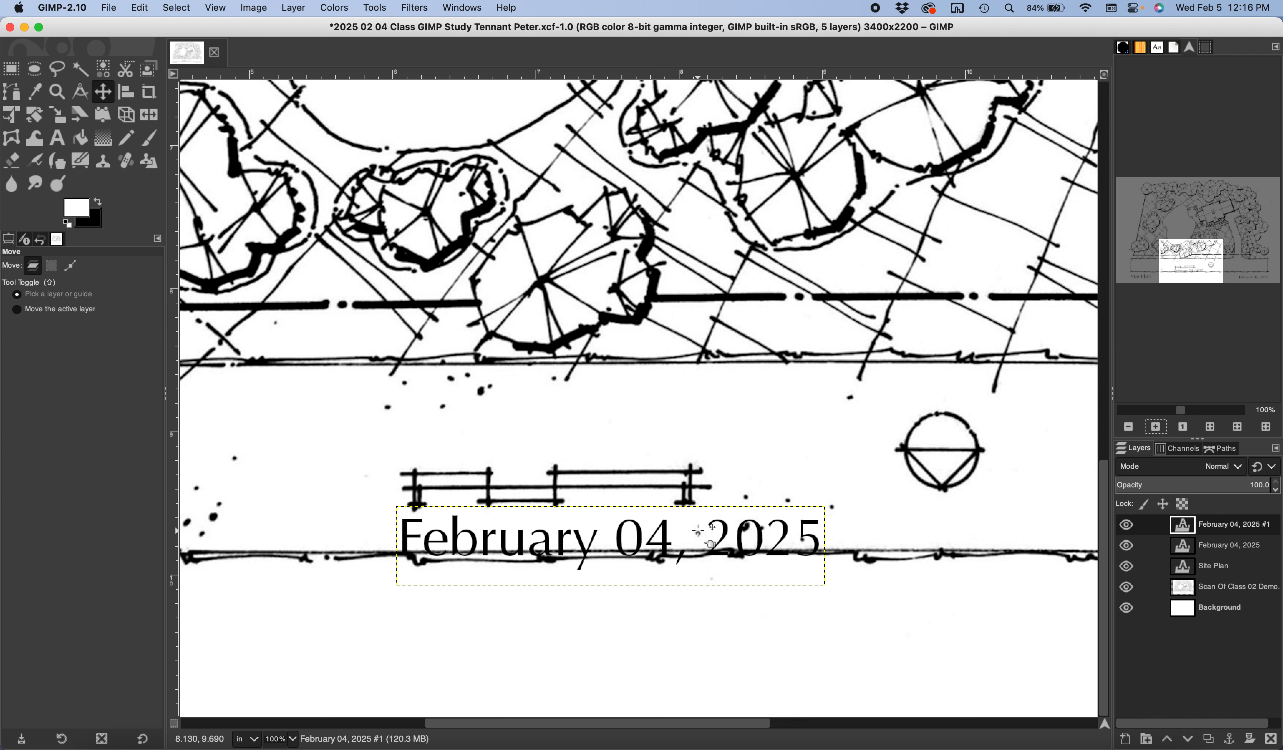
{"action": "double_click", "coordinate": [1186, 532]}
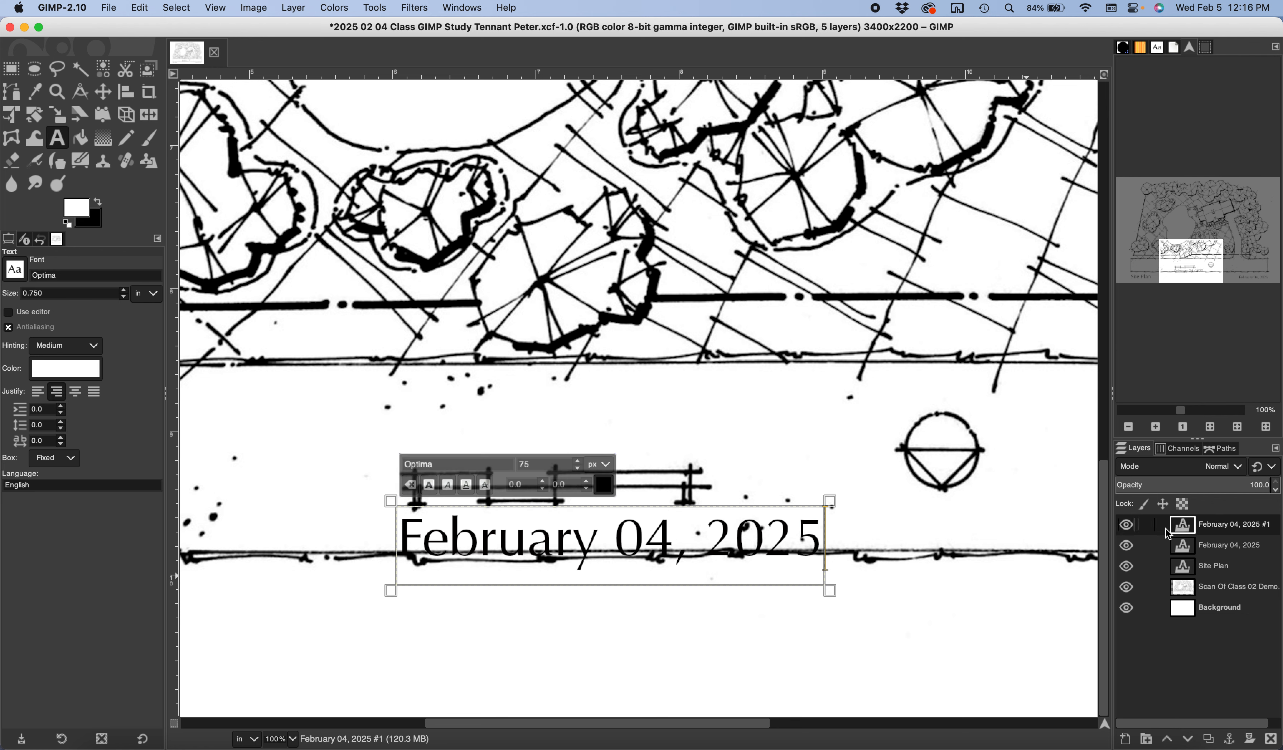
{"action": "triple_click", "coordinate": [606, 524]}
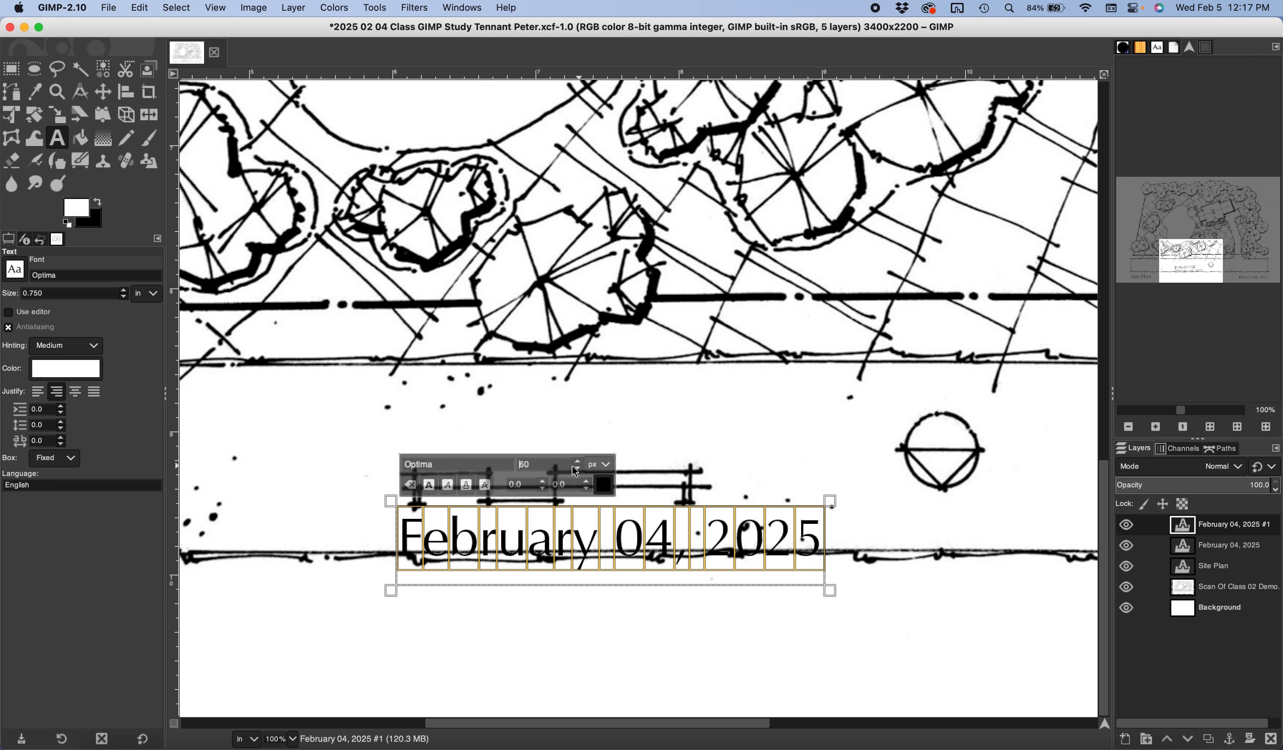
{"action": "left_click_drag", "start_coordinate": [537, 464], "coordinate": [515, 464]}
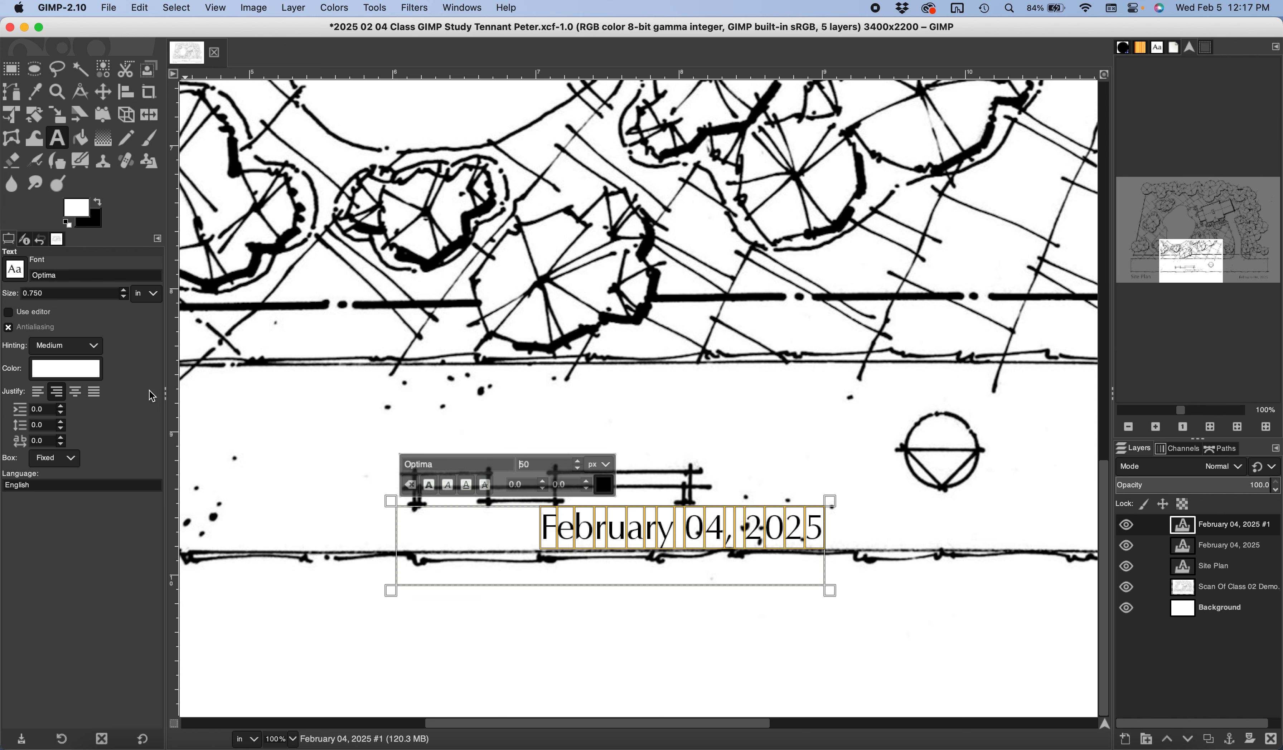
{"action": "left_click", "coordinate": [41, 396]}
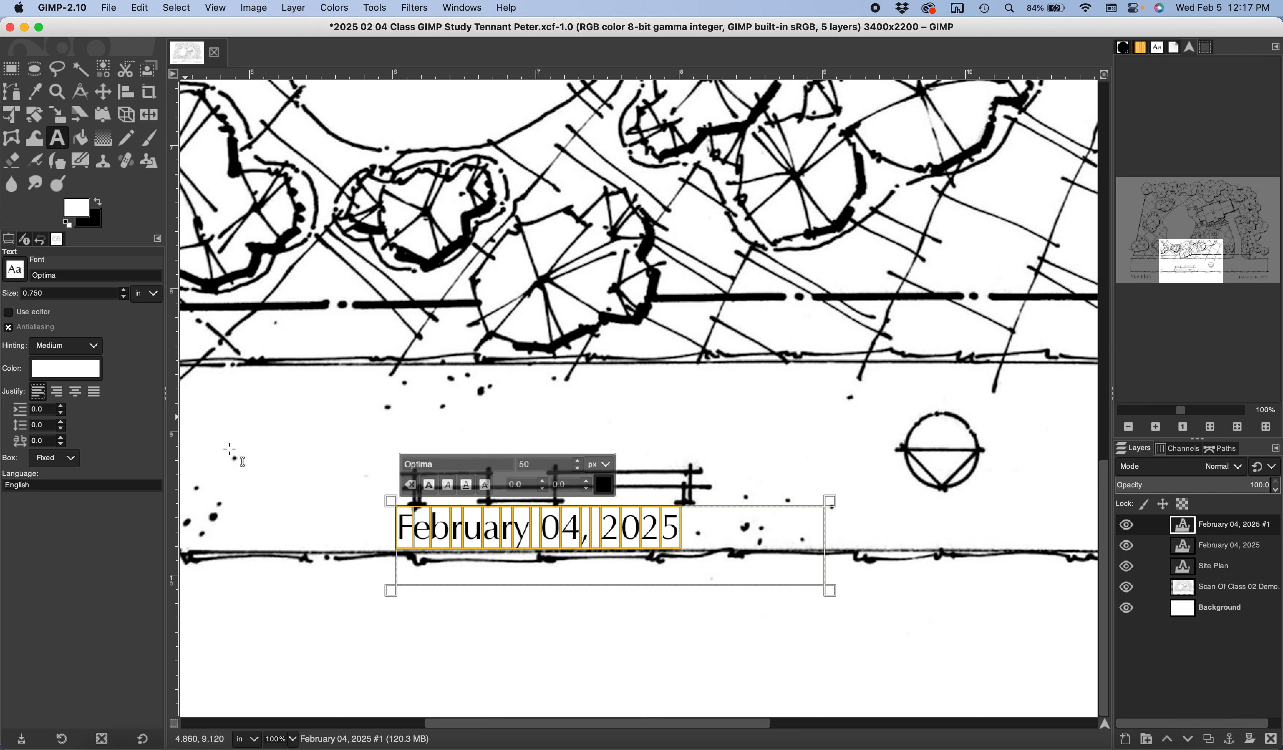
Align the date copy's start with the scale bar's first tick and replace its text with space-separated 0', 10', 20' and 40'
{"action": "left_click", "coordinate": [104, 94]}
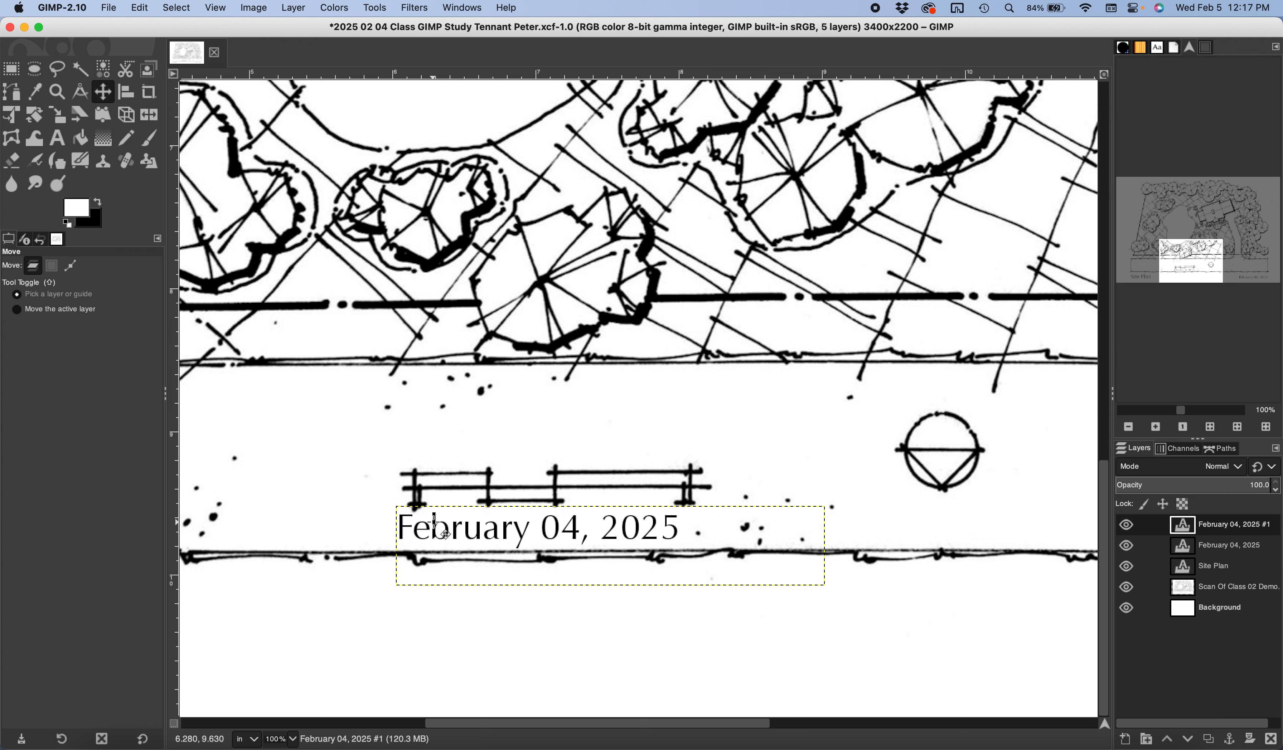
{"action": "left_click_drag", "start_coordinate": [434, 522], "coordinate": [446, 527]}
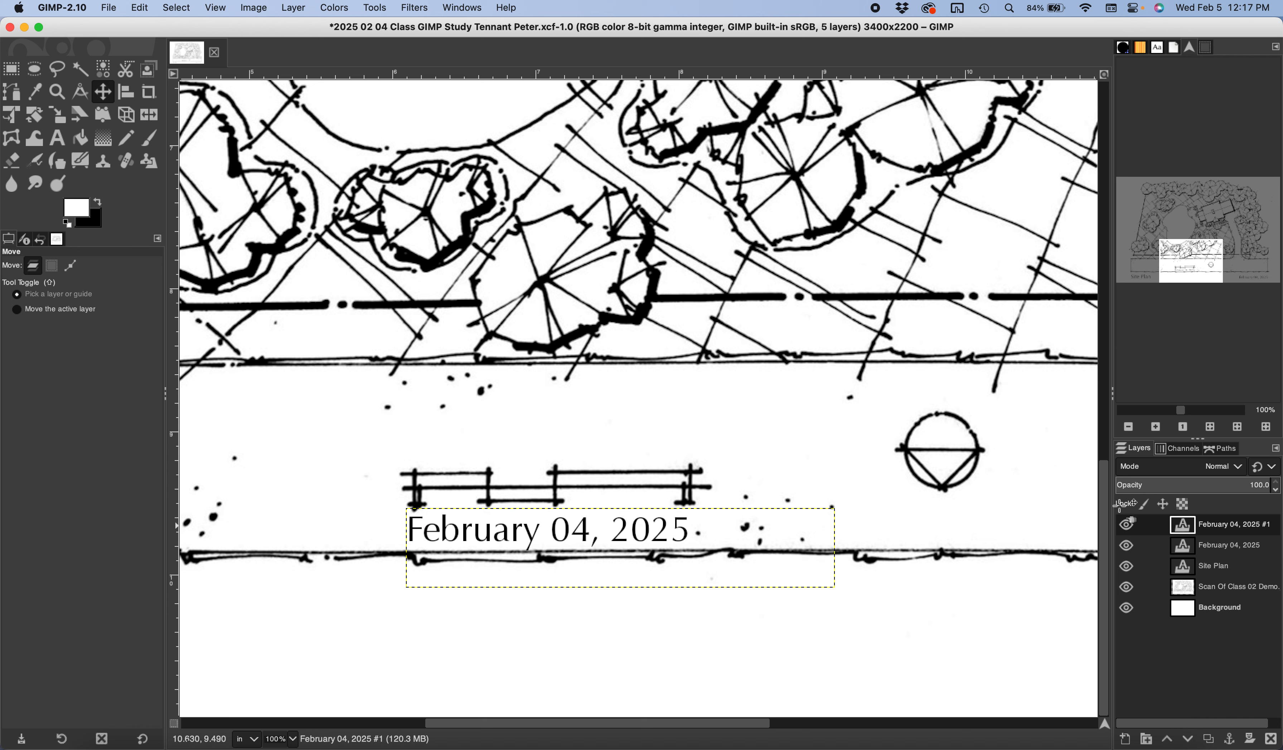
{"action": "double_click", "coordinate": [1184, 531]}
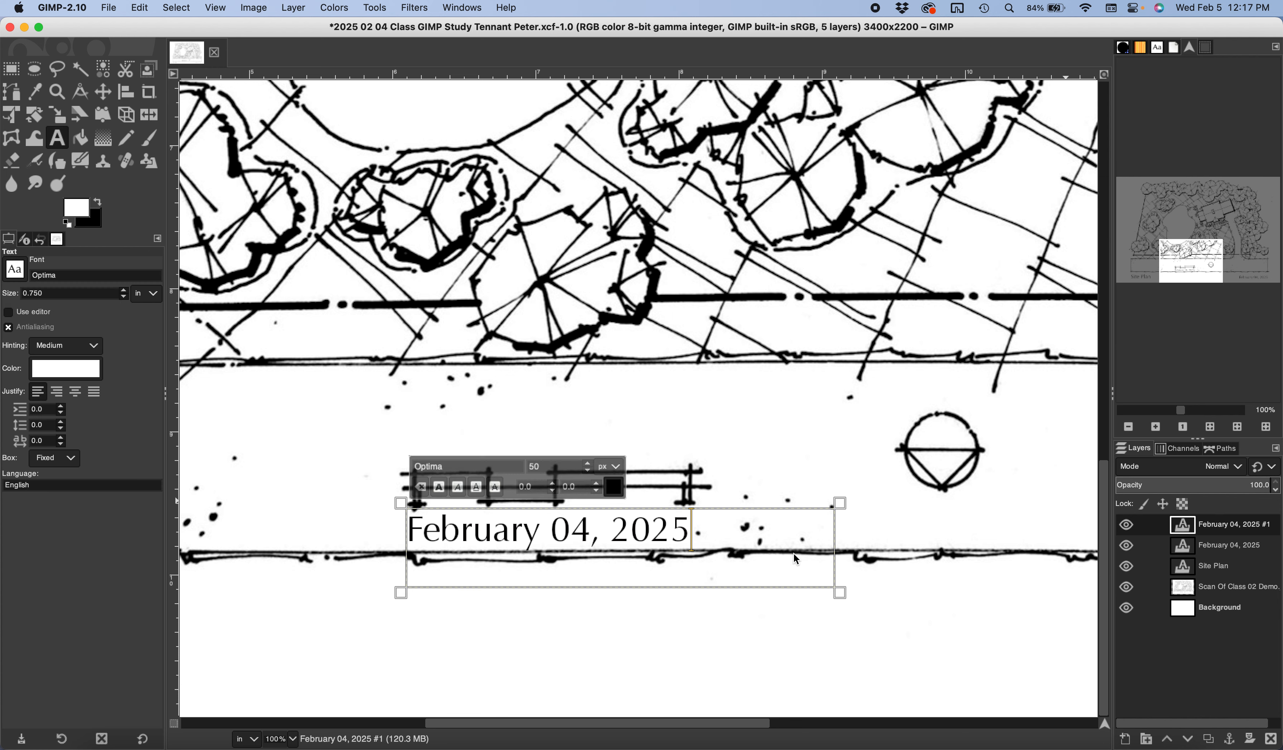
{"action": "left_click", "coordinate": [607, 535]}
{"action": "triple_click", "coordinate": [618, 541]}
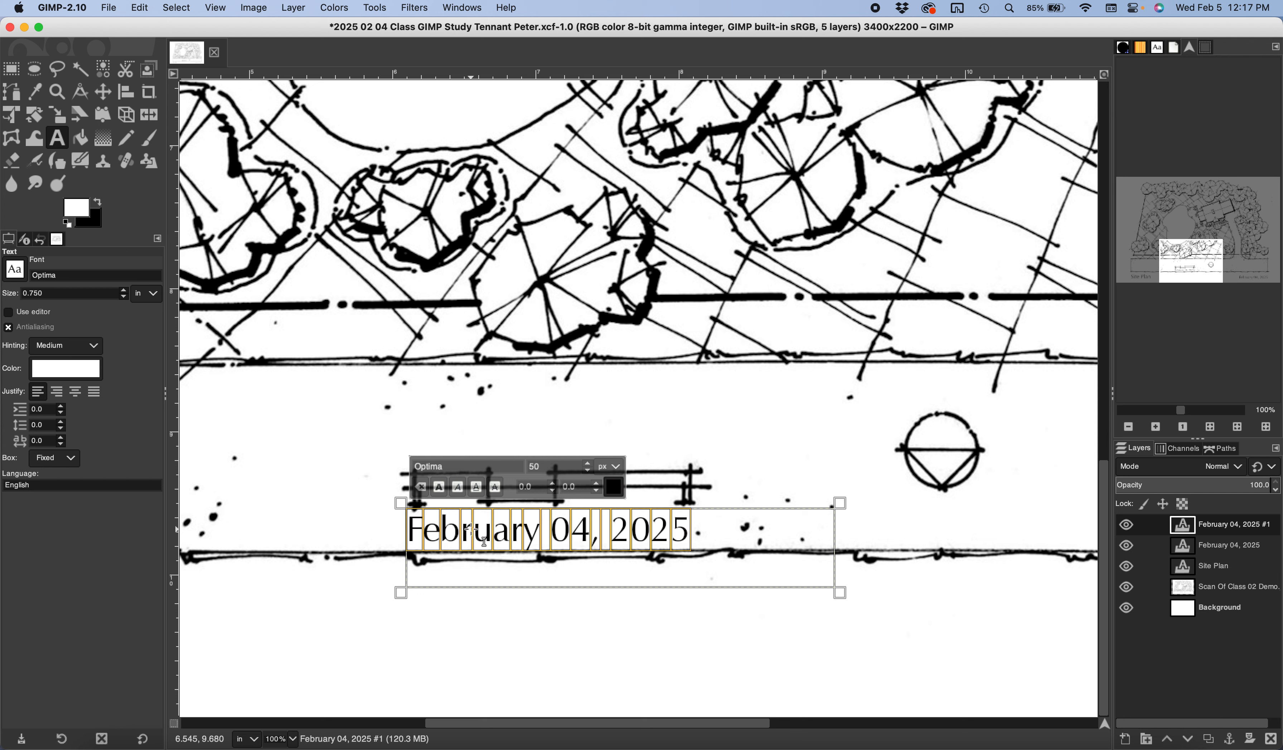
{"action": "type", "text": "0"}
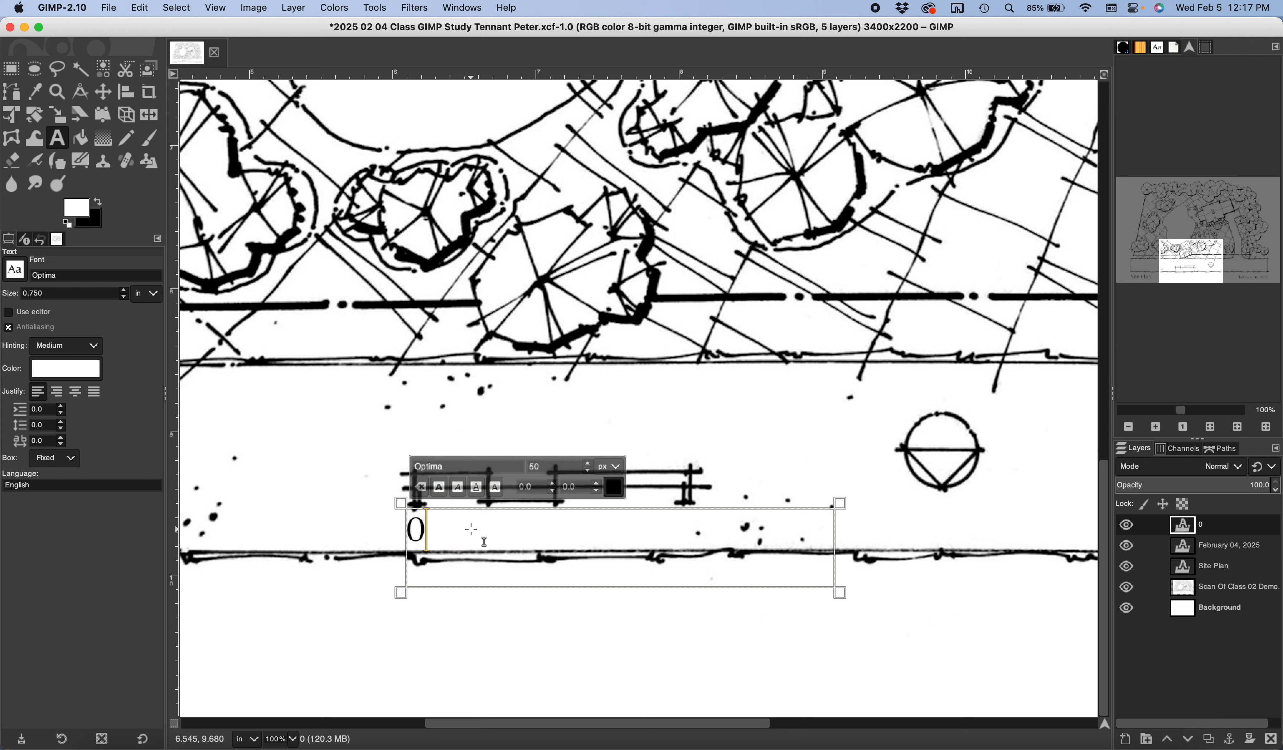
{"action": "type", "text": "'   10"}
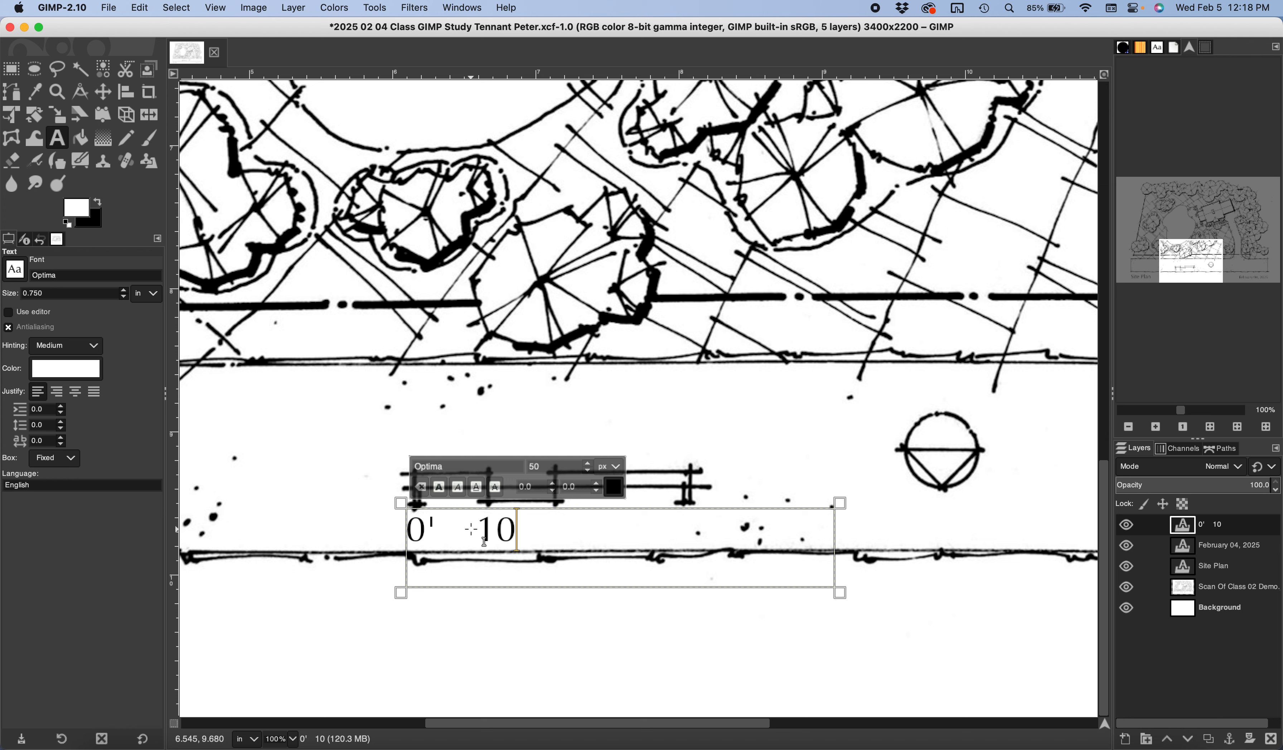
{"action": "type", "text": "'     20'"}
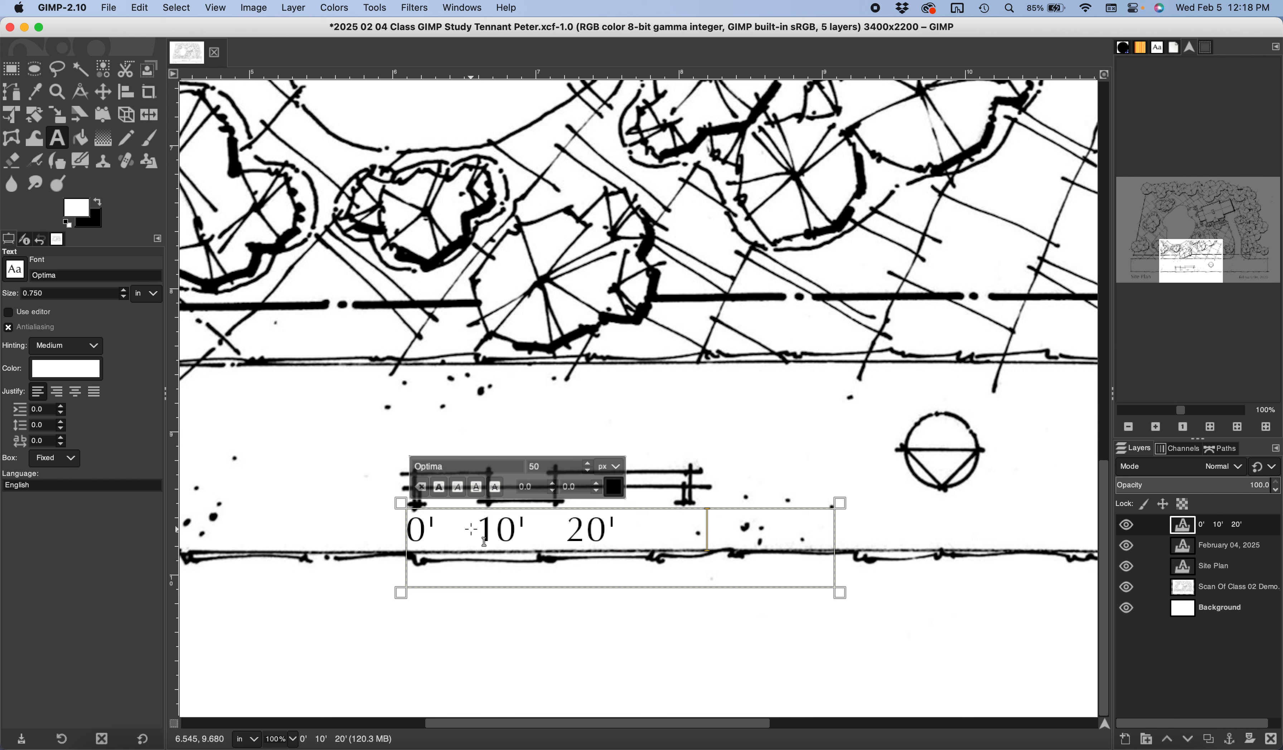
{"action": "type", "text": "           40"}
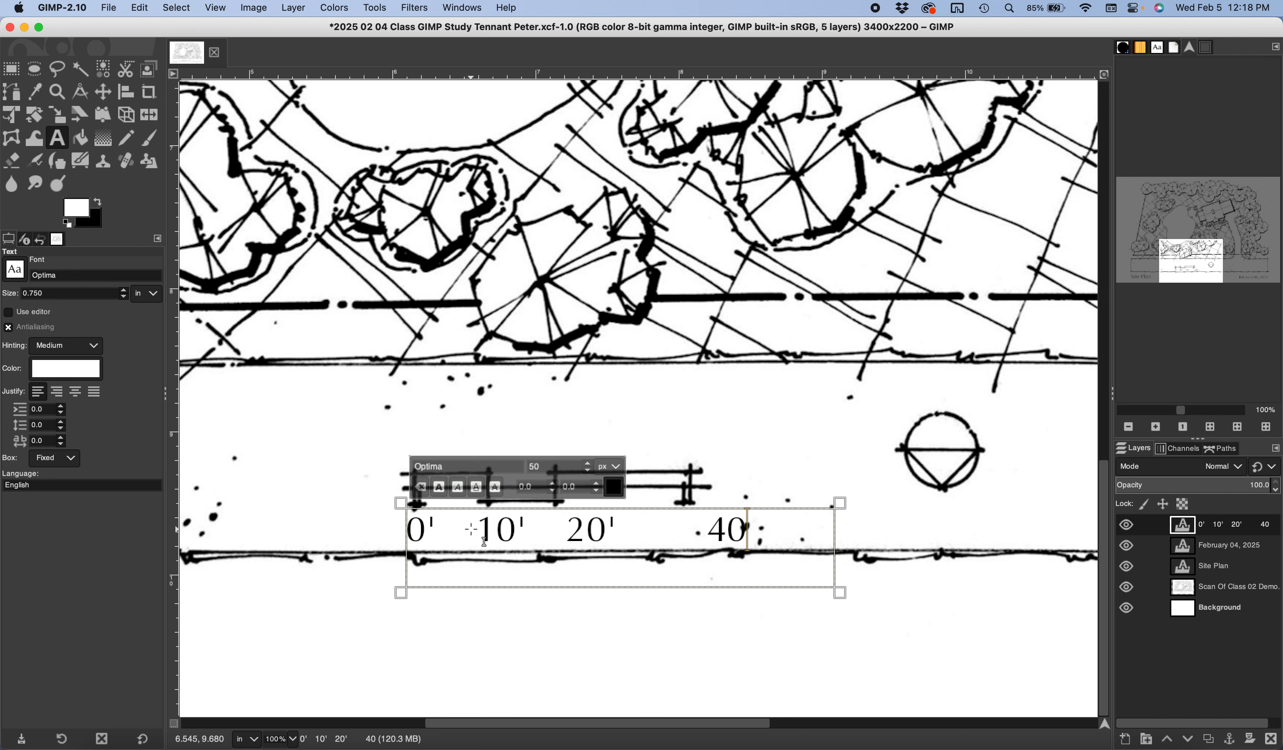
{"action": "type", "text": "'"}
Tighten the spacing before 10' and 20' in the scale label so each number sits under its scale bar tick
{"action": "double_click", "coordinate": [471, 532]}
{"action": "left_click", "coordinate": [470, 532]}
{"action": "key", "text": "BackSpace"}
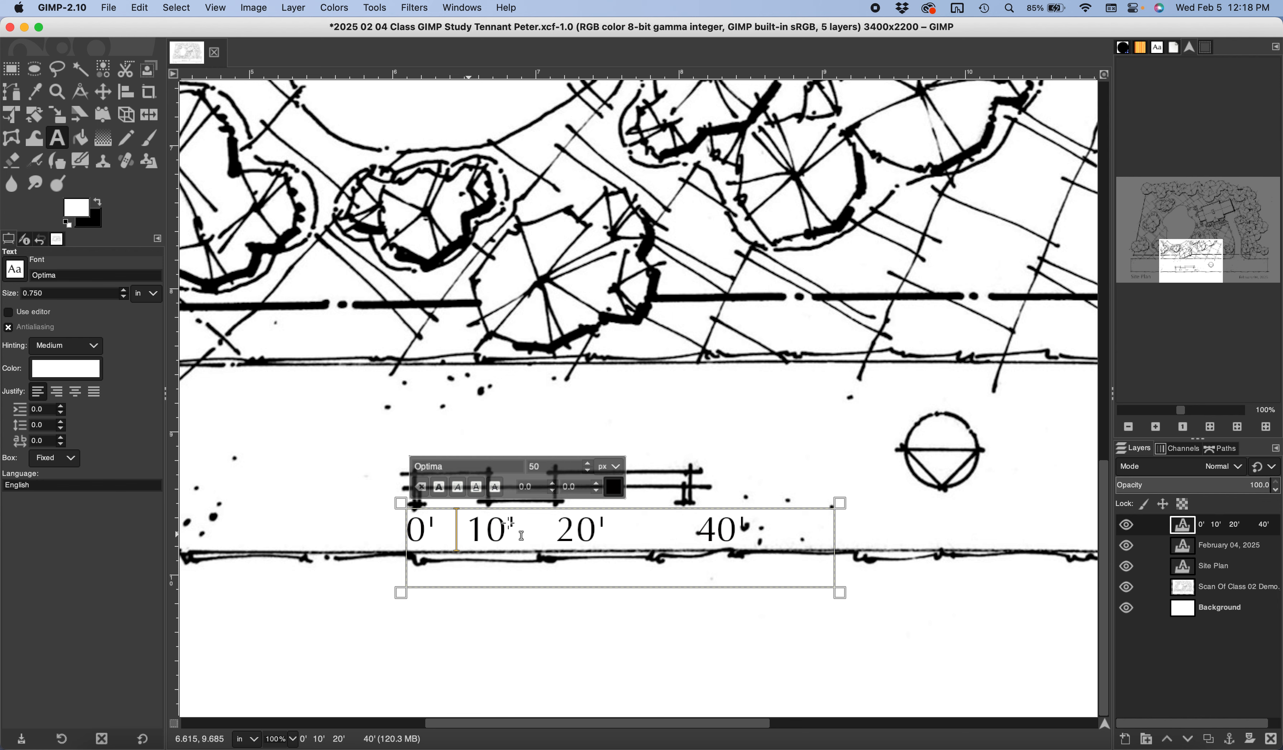
{"action": "left_click", "coordinate": [528, 522]}
{"action": "key", "text": "BackSpace"}
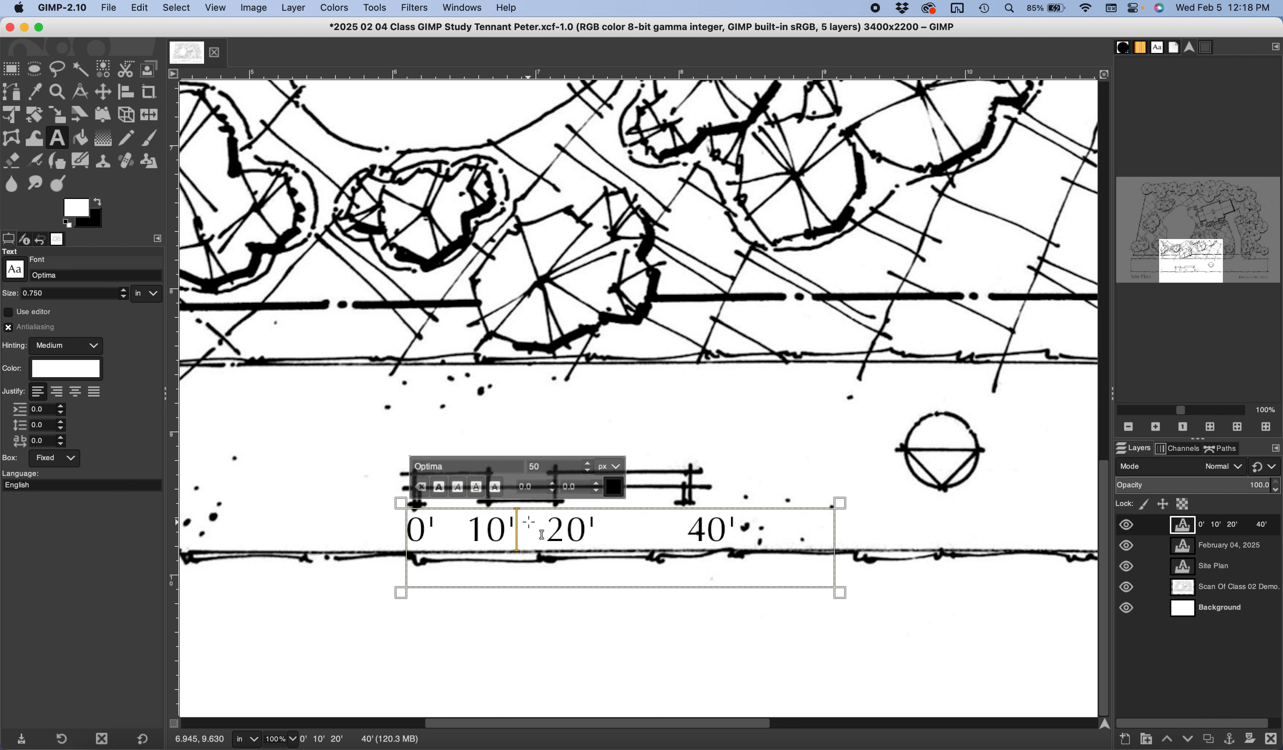
{"action": "key", "text": "BackSpace"}
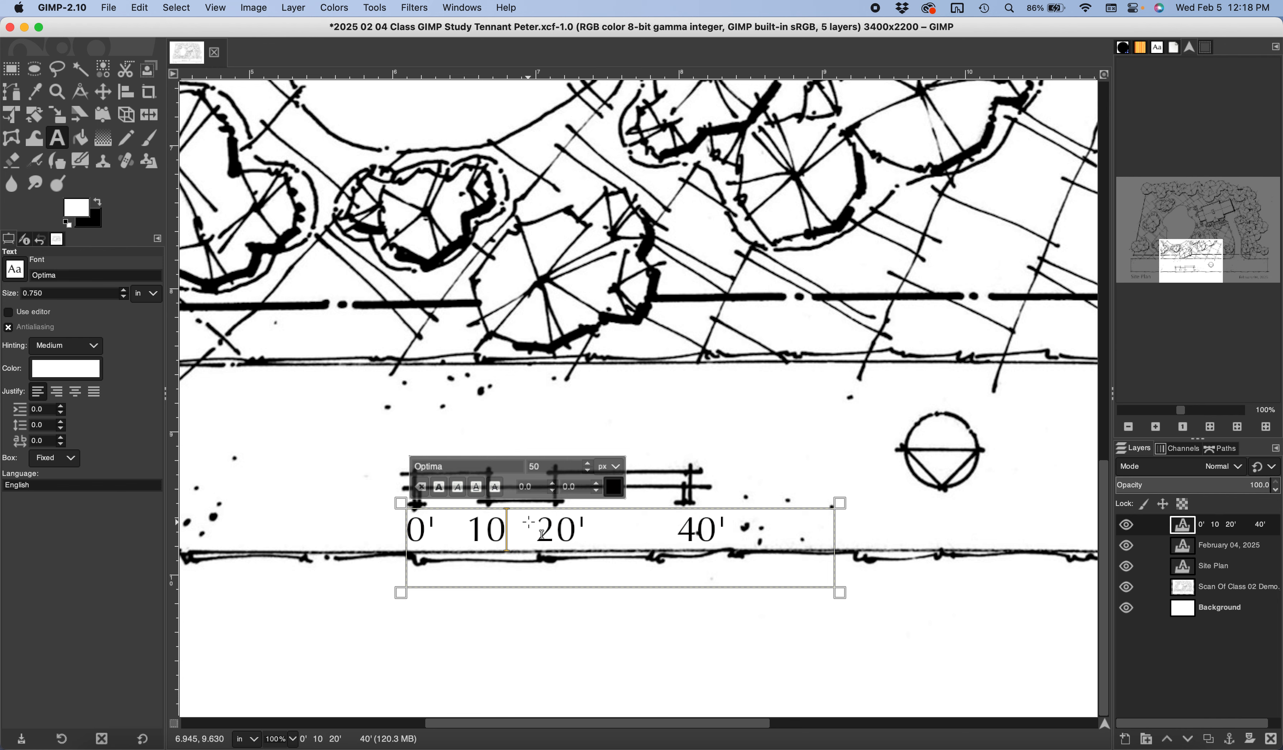
{"action": "type", "text": "'"}
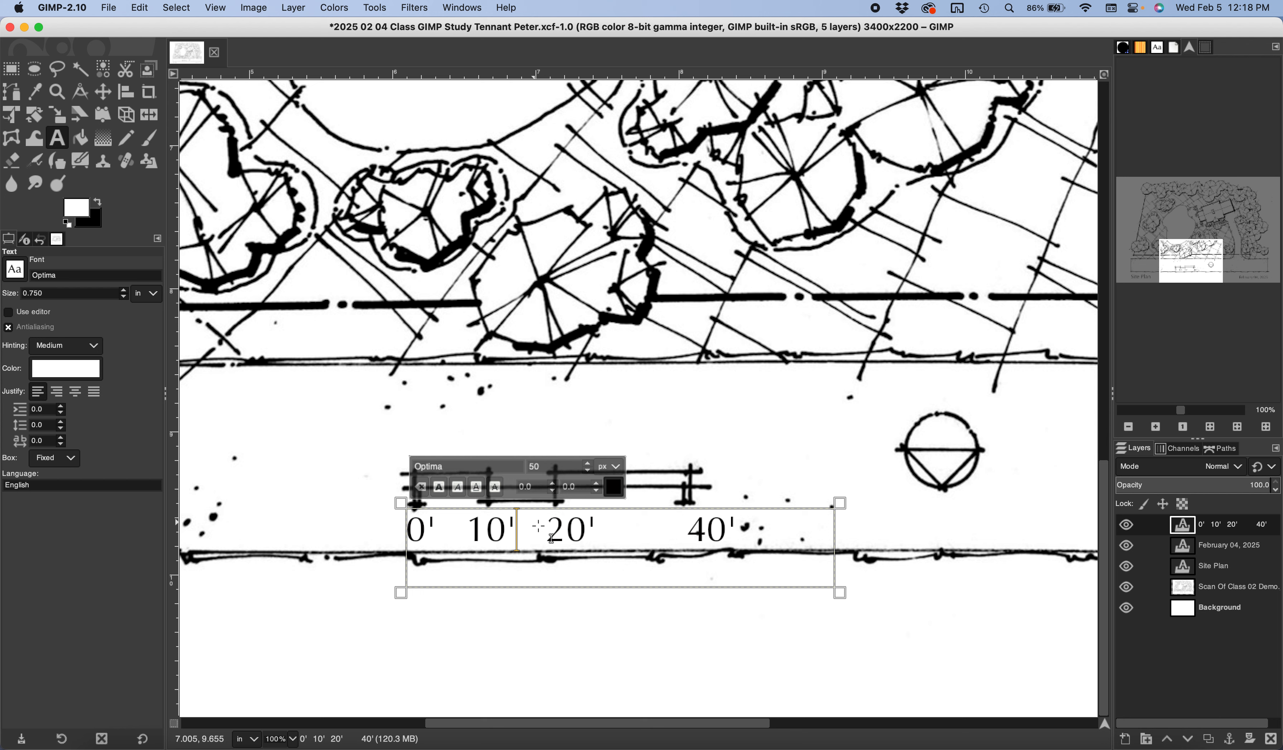
{"action": "left_click", "coordinate": [538, 527]}
{"action": "key", "text": "BackSpace"}
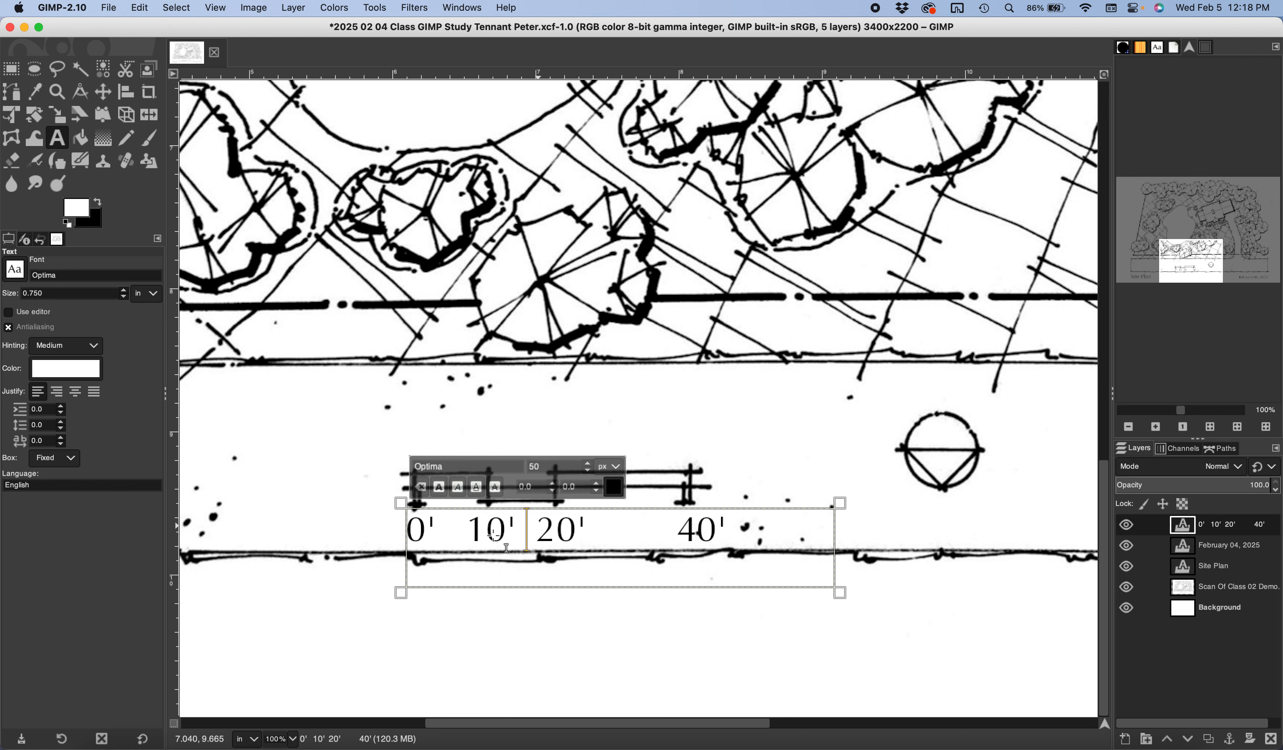
Adjust the spacing between 20' and 40' so 40' sits under the scale bar's end tick, then finish editing the label
{"action": "left_click", "coordinate": [630, 527]}
{"action": "key", "text": "BackSpace"}
{"action": "key", "text": "BackSpace"}
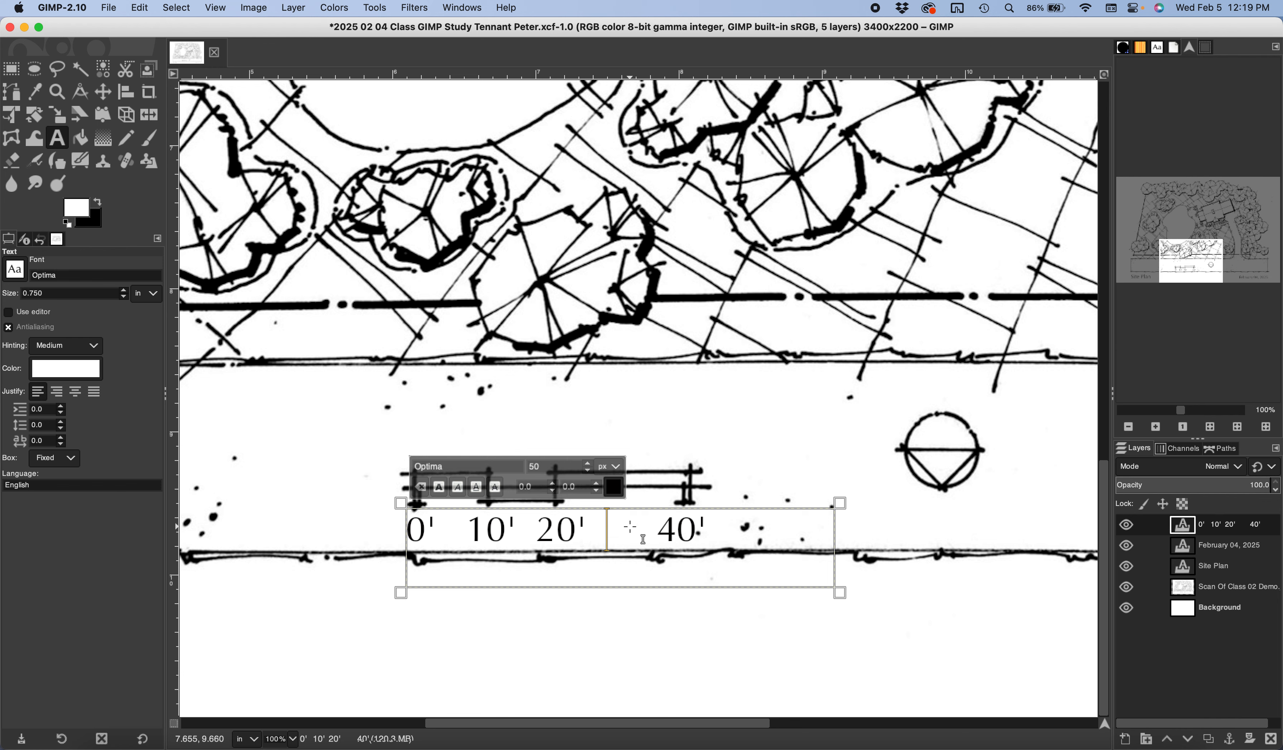
{"action": "key", "text": "BackSpace"}
{"action": "key", "text": "BackSpace"}
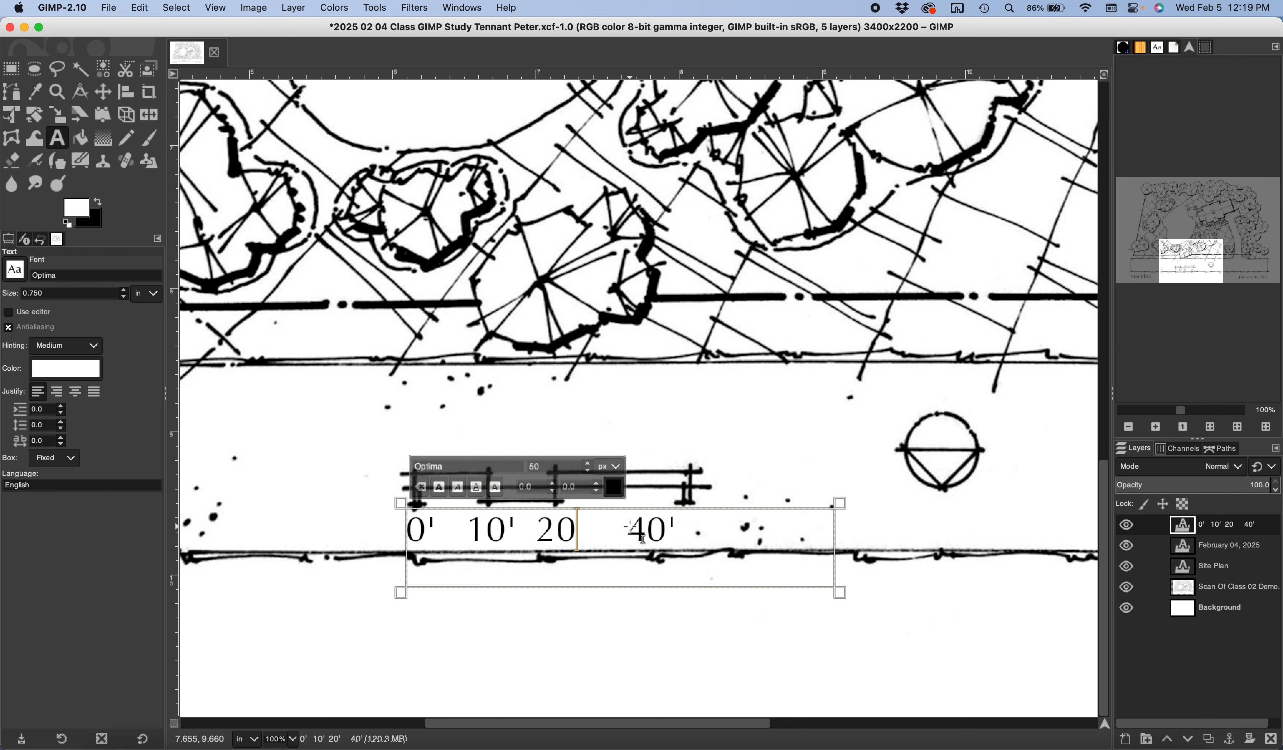
{"action": "type", "text": "'"}
{"action": "left_click", "coordinate": [617, 533]}
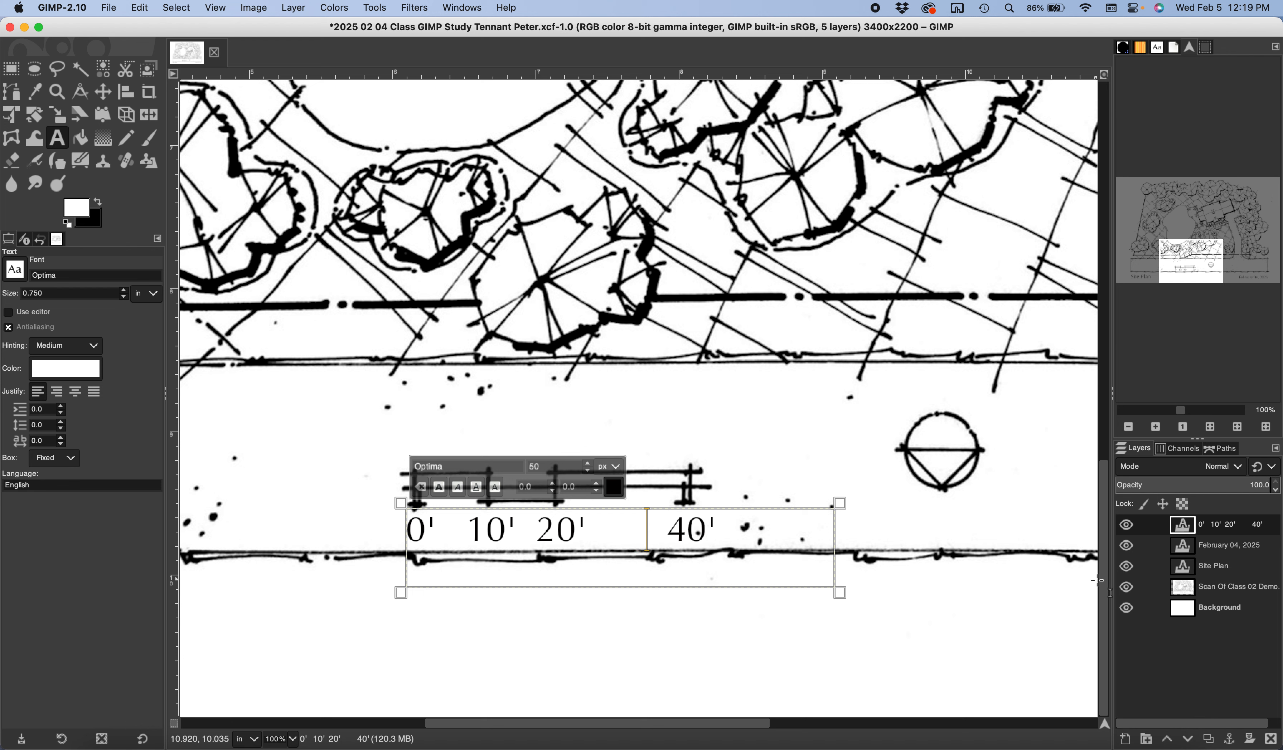
{"action": "left_click", "coordinate": [1232, 613]}
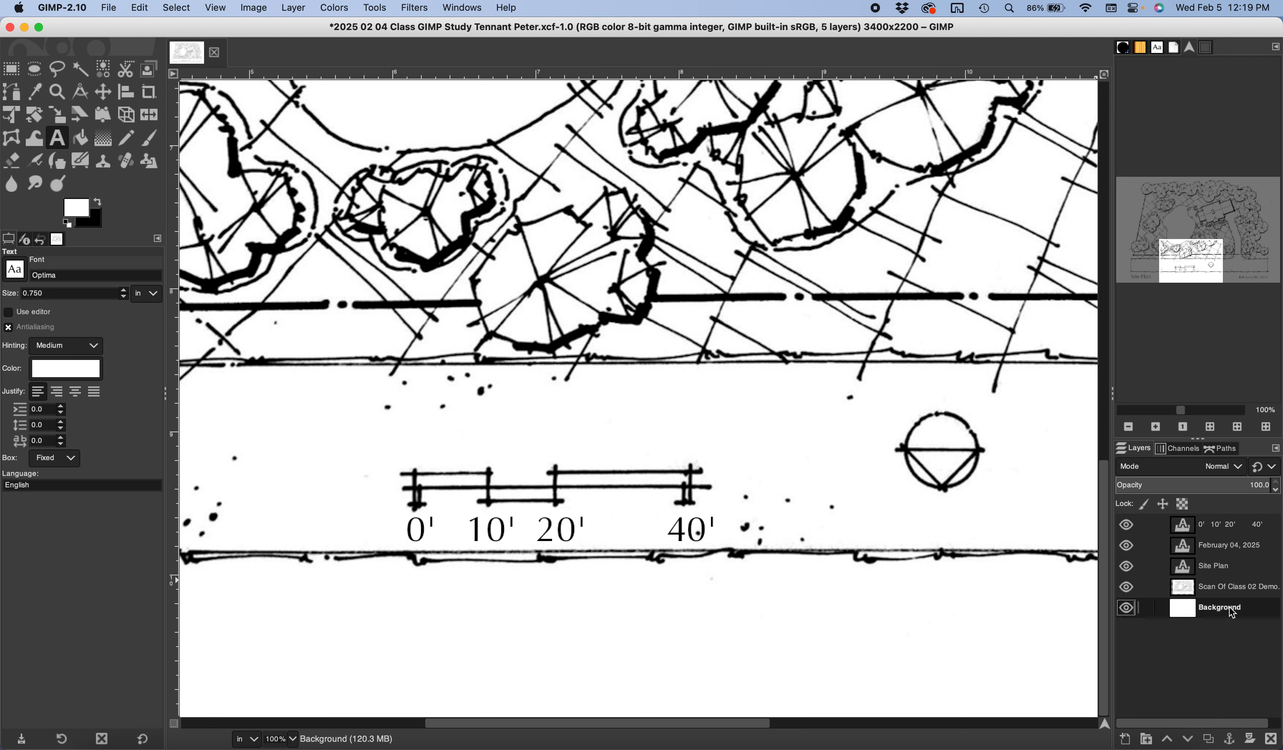
Duplicate the scale number text layer and move the copy beside the lower part of the north arrow circle
{"action": "left_click", "coordinate": [1230, 532]}
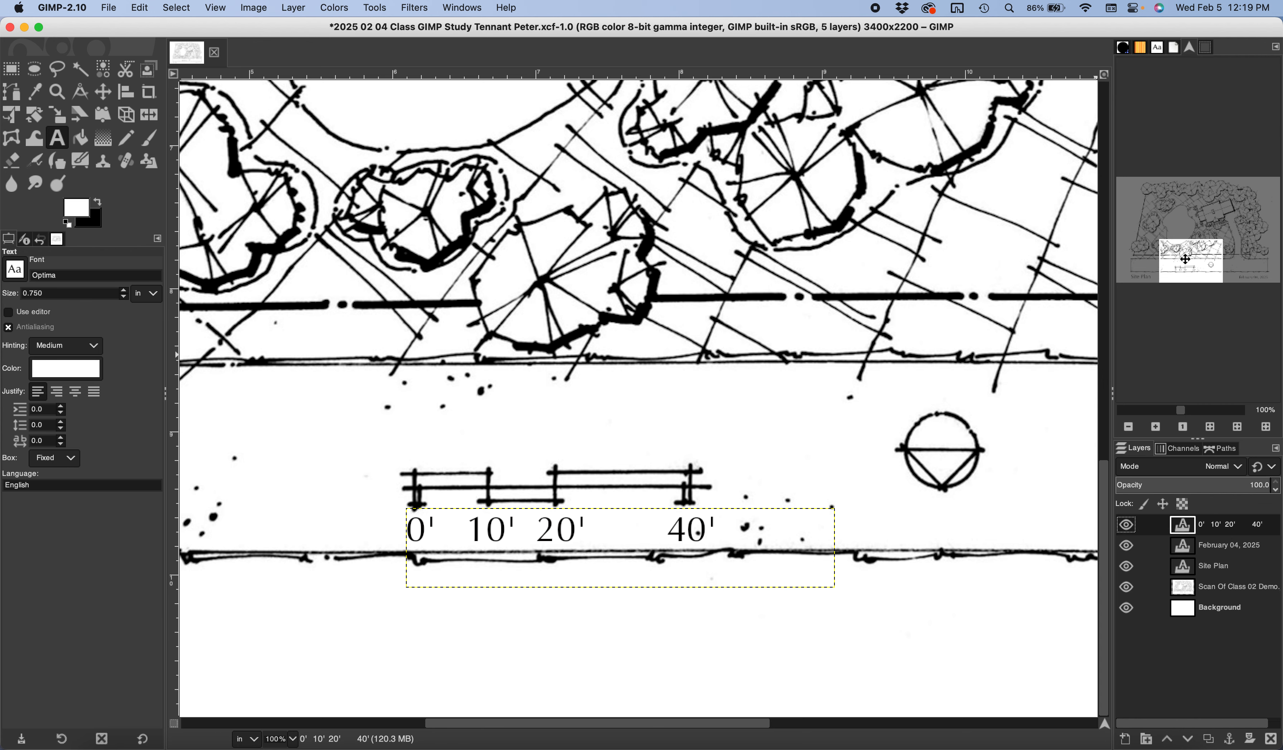
{"action": "left_click_drag", "start_coordinate": [1181, 264], "coordinate": [1193, 265]}
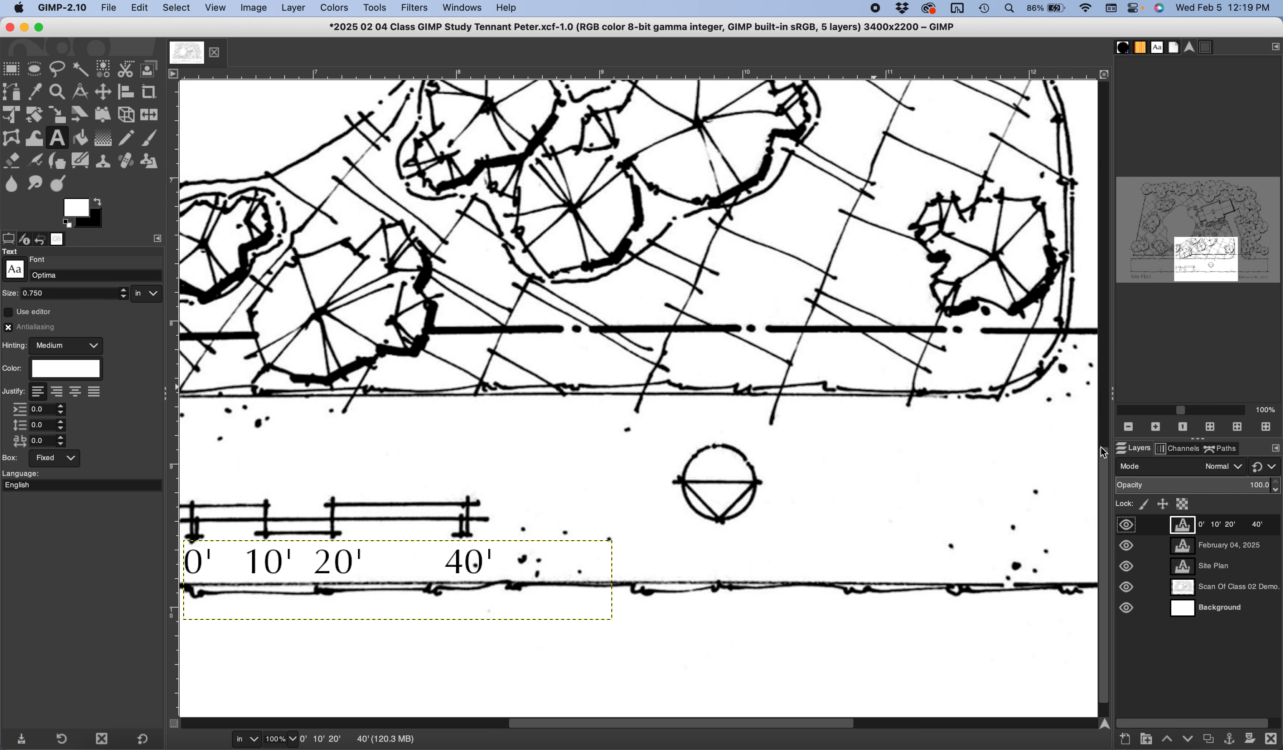
{"action": "right_click", "coordinate": [1211, 534]}
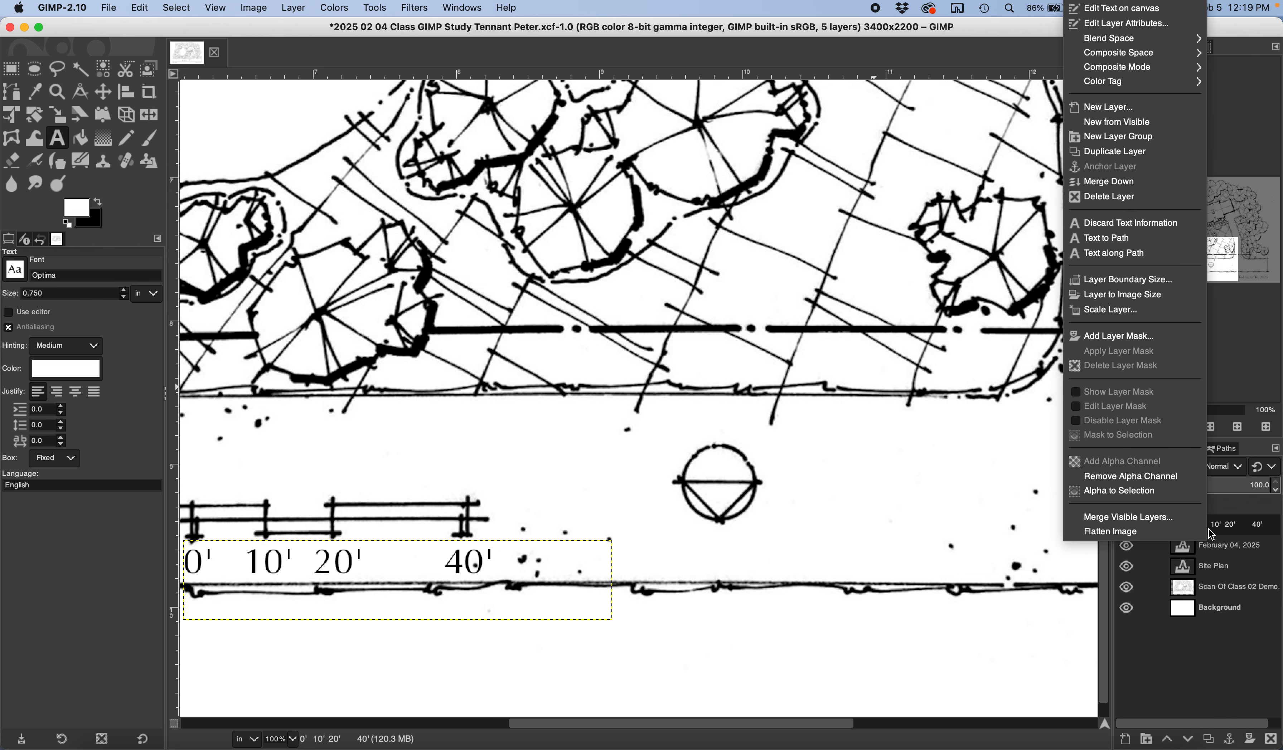
{"action": "left_click", "coordinate": [1119, 154]}
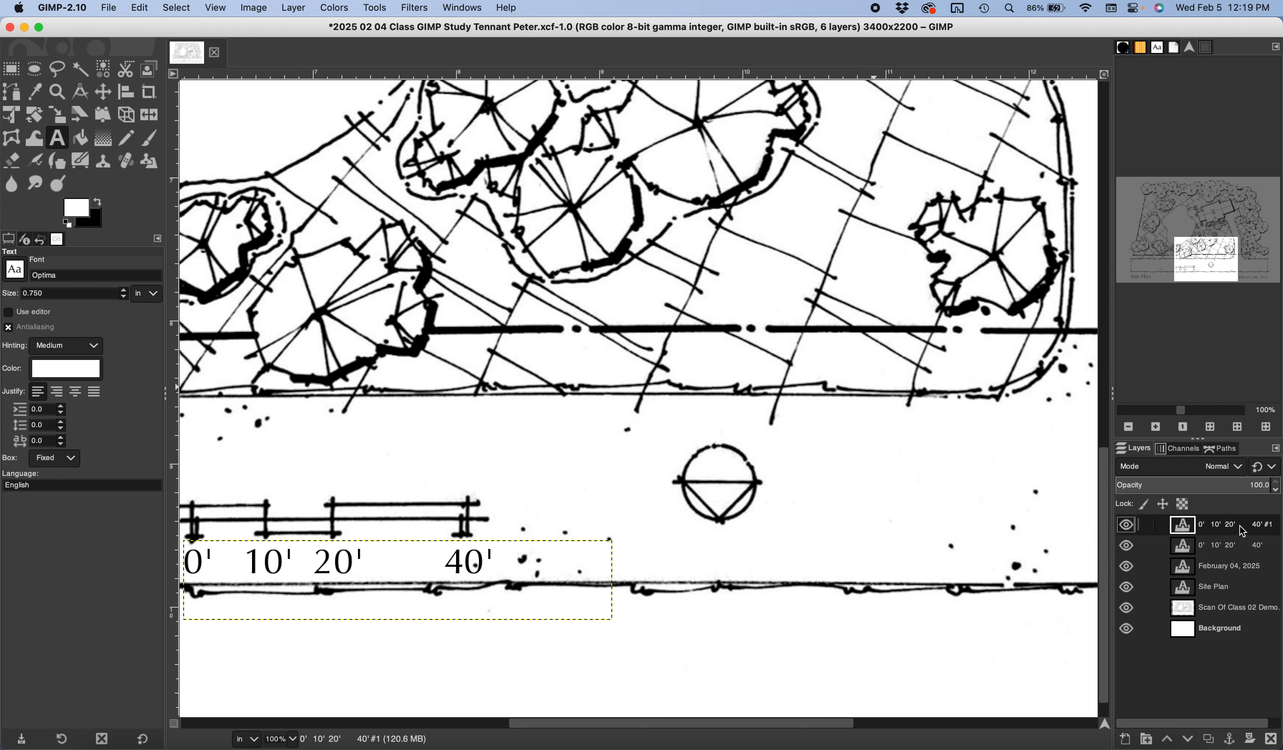
{"action": "left_click", "coordinate": [104, 93]}
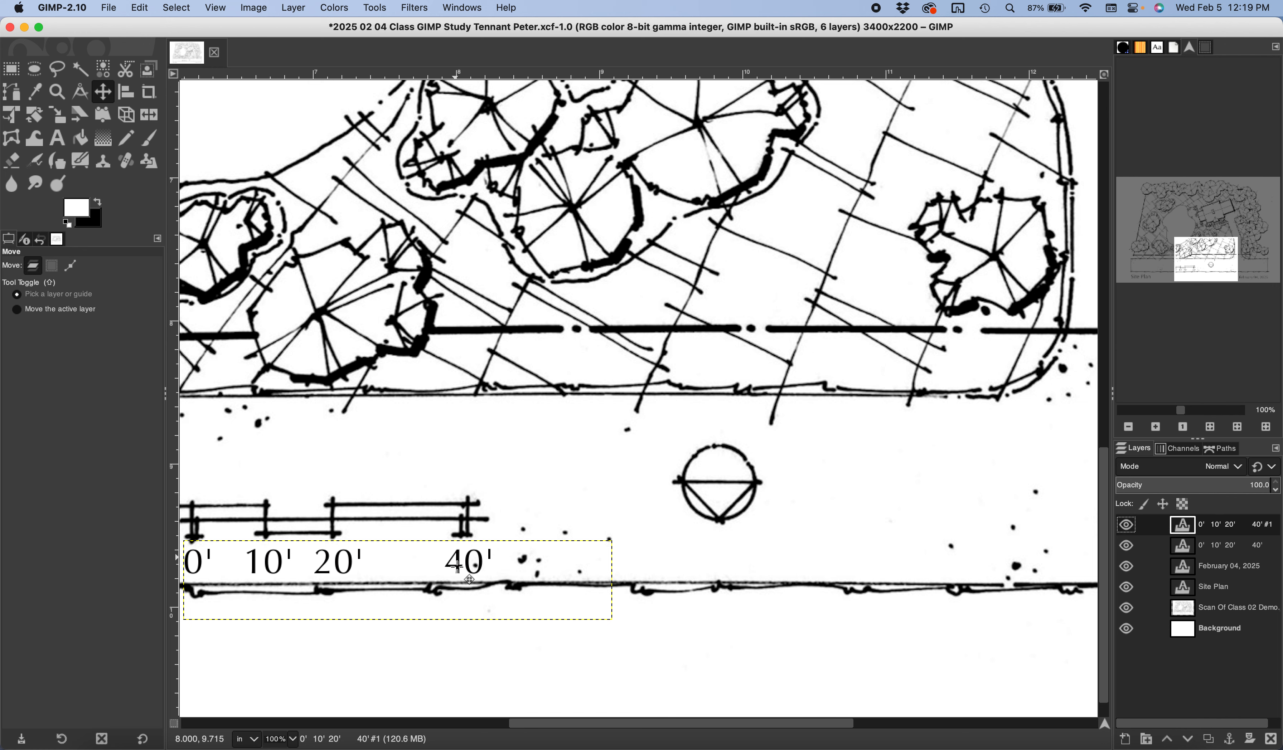
{"action": "left_click_drag", "start_coordinate": [458, 567], "coordinate": [1024, 534]}
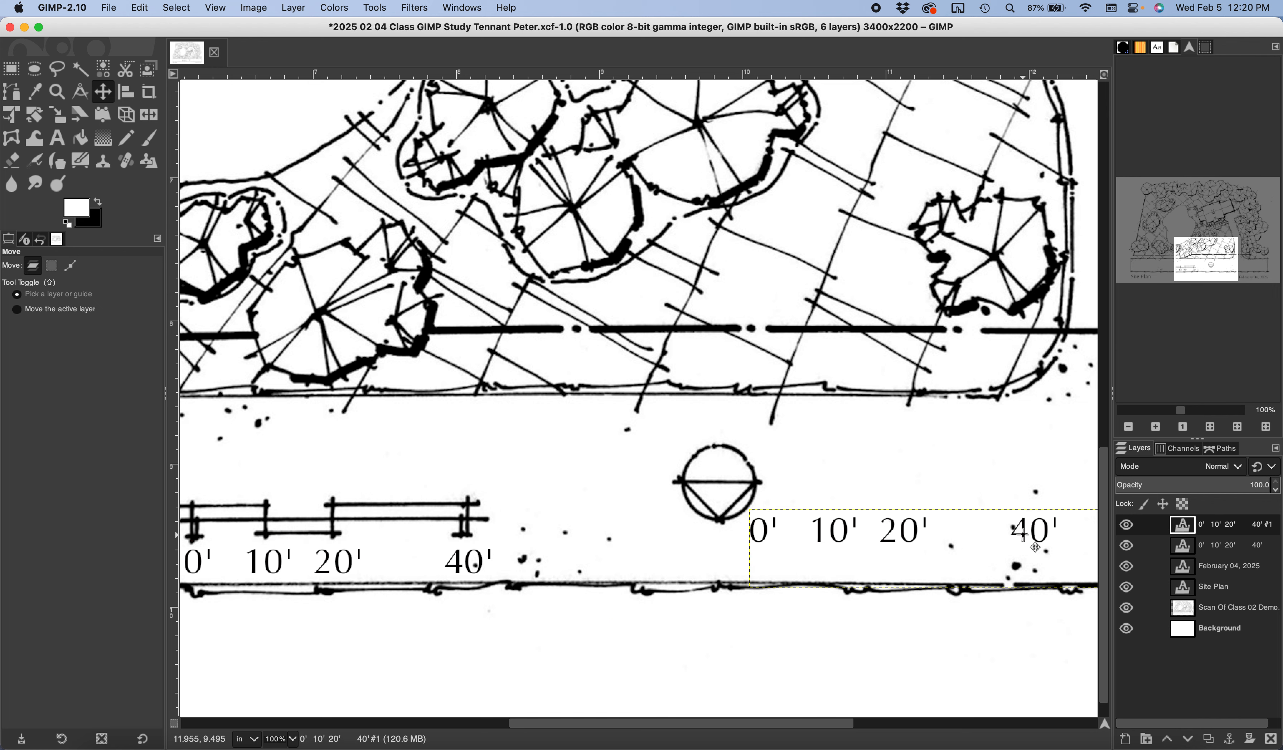
Replace the text of the duplicated label beside the north arrow with "North"
{"action": "double_click", "coordinate": [1191, 527]}
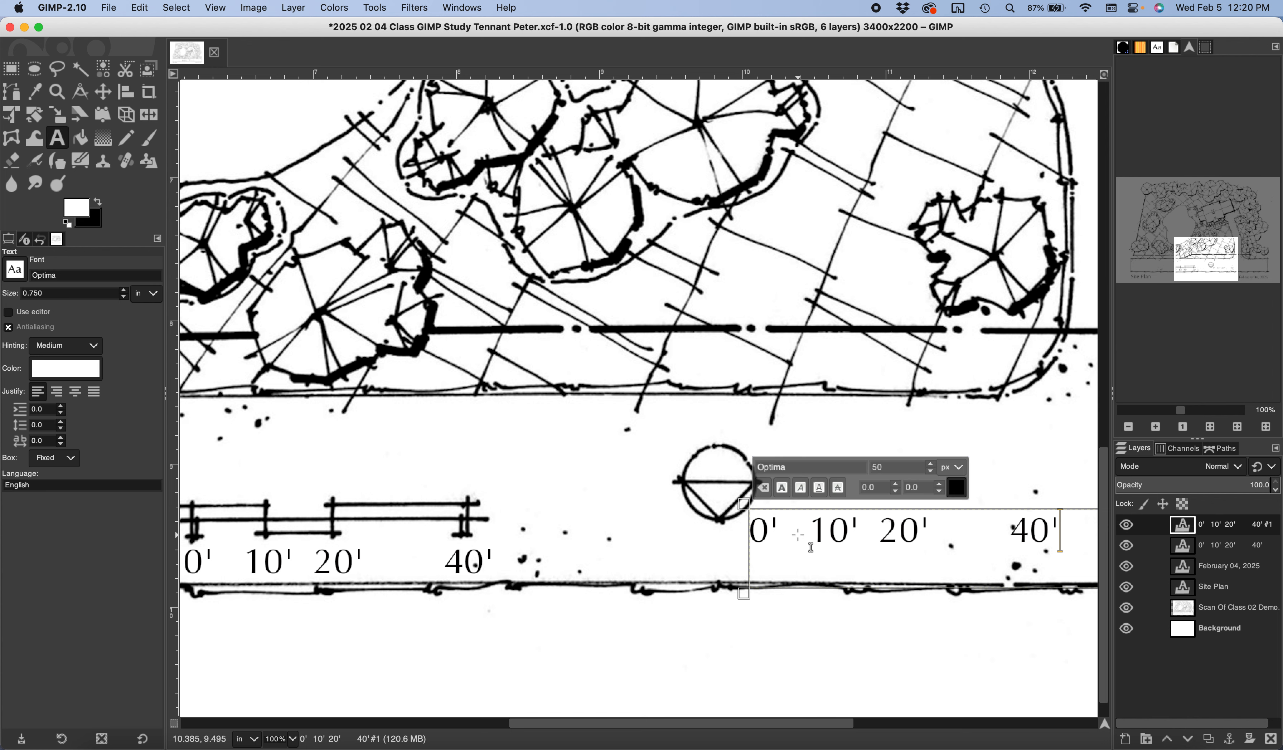
{"action": "triple_click", "coordinate": [798, 535]}
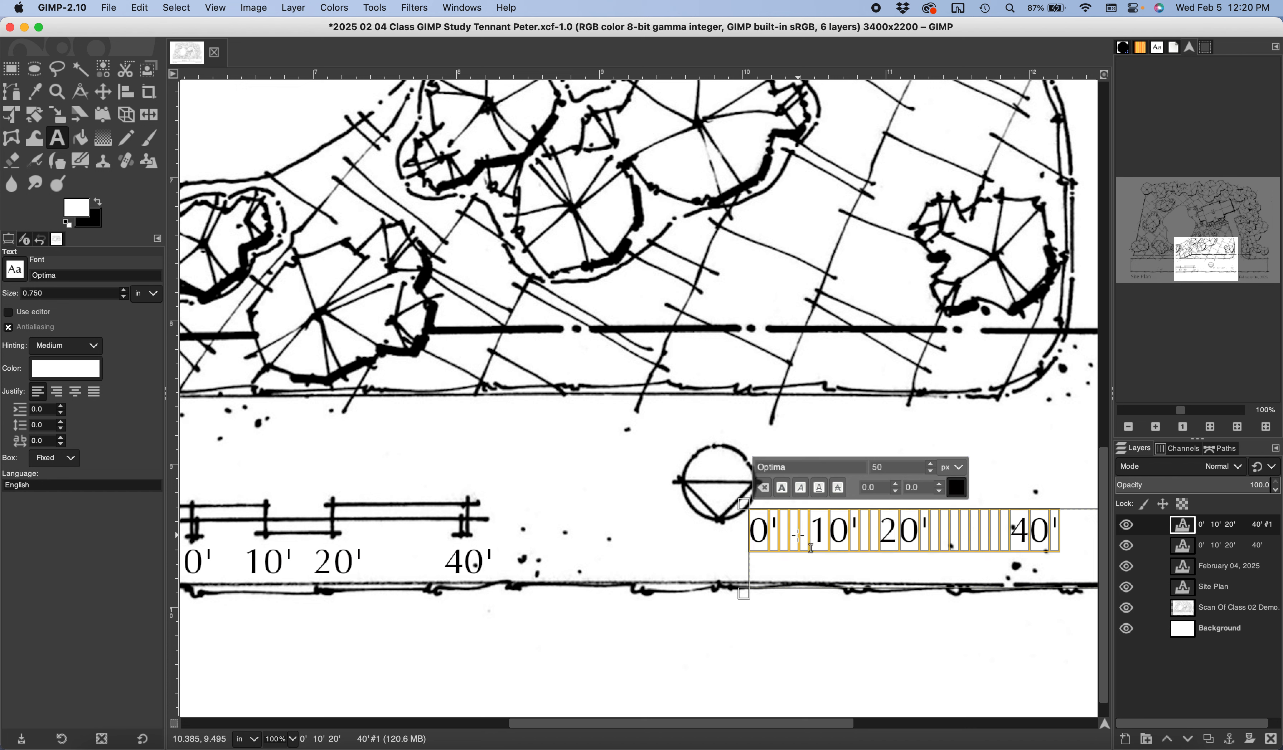
{"action": "type", "text": "North"}
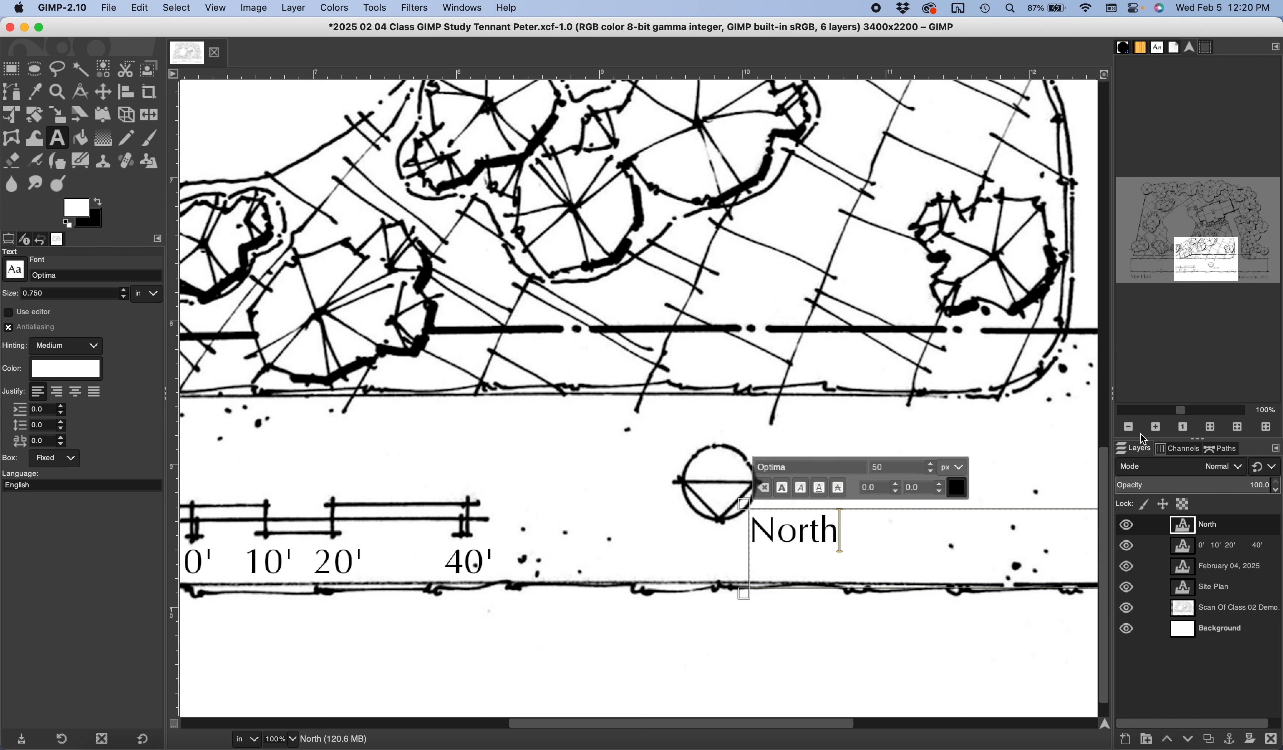
Shrink the "North" text box to fit its word and nudge the label slightly away from the north arrow
{"action": "left_click", "coordinate": [1128, 427]}
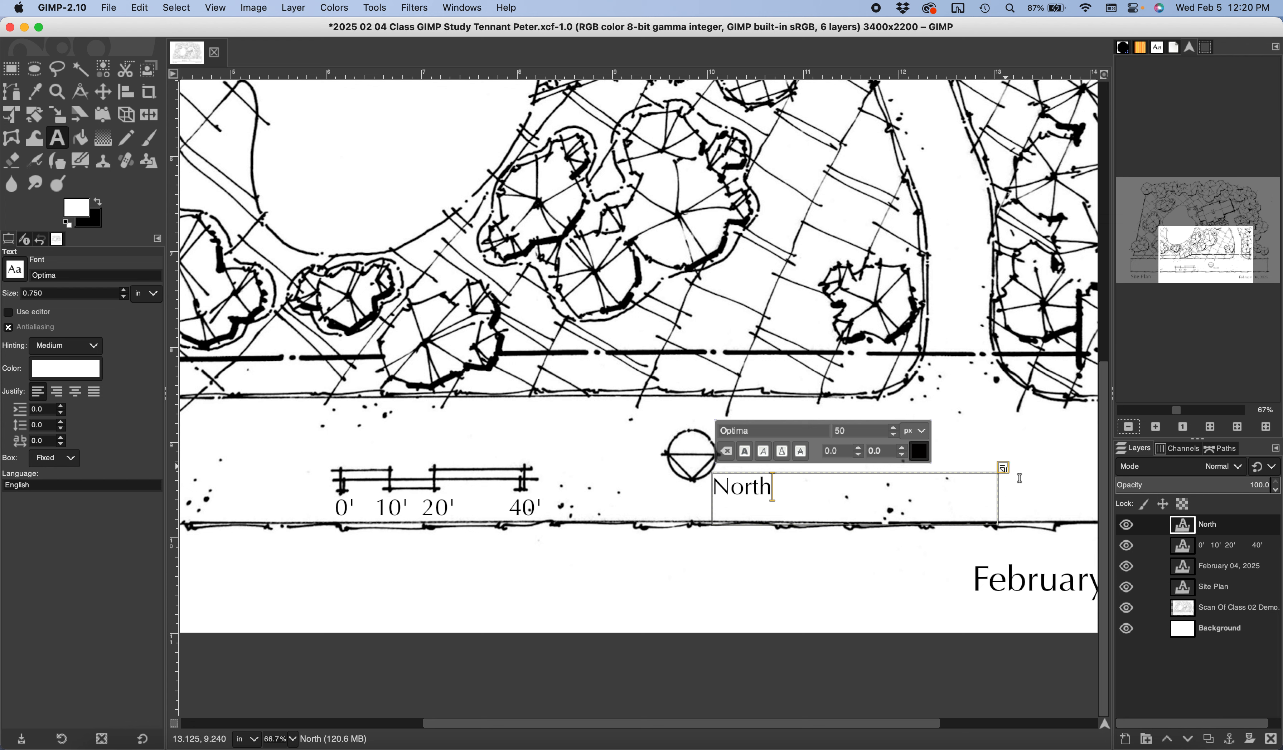
{"action": "left_click_drag", "start_coordinate": [1004, 469], "coordinate": [809, 484]}
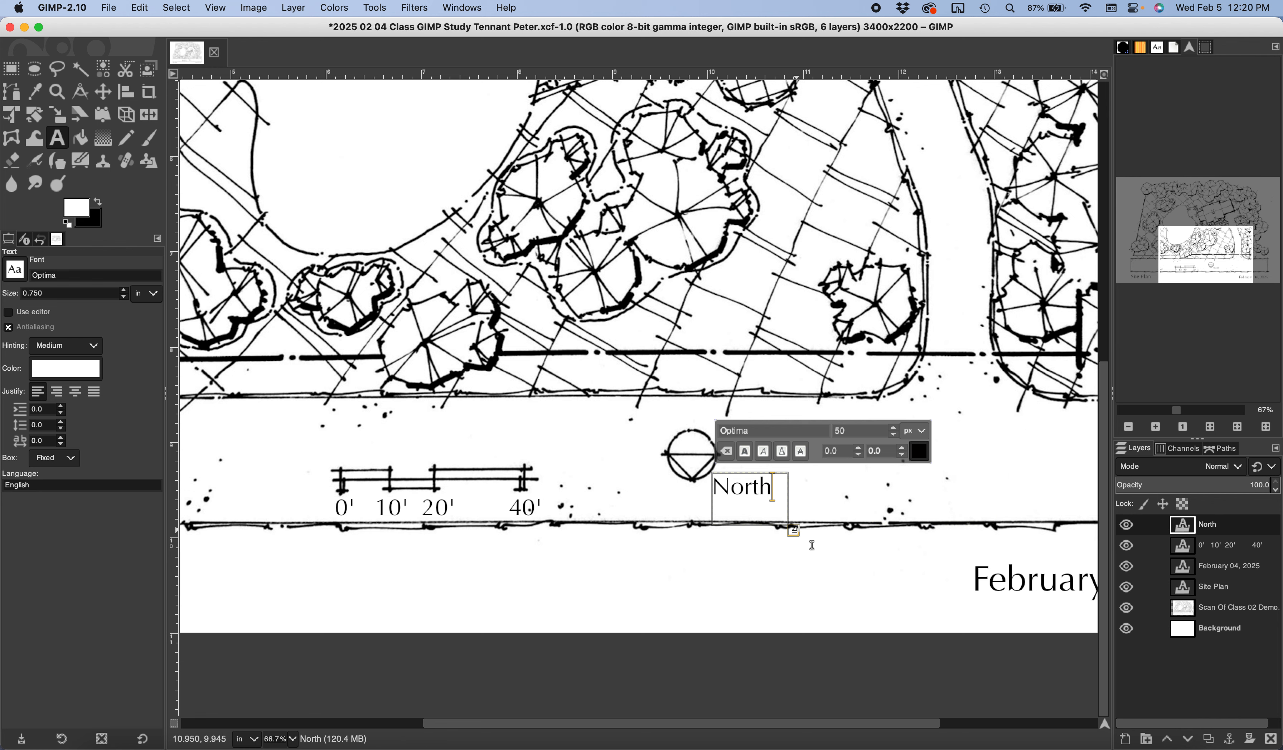
{"action": "left_click_drag", "start_coordinate": [812, 545], "coordinate": [811, 526]}
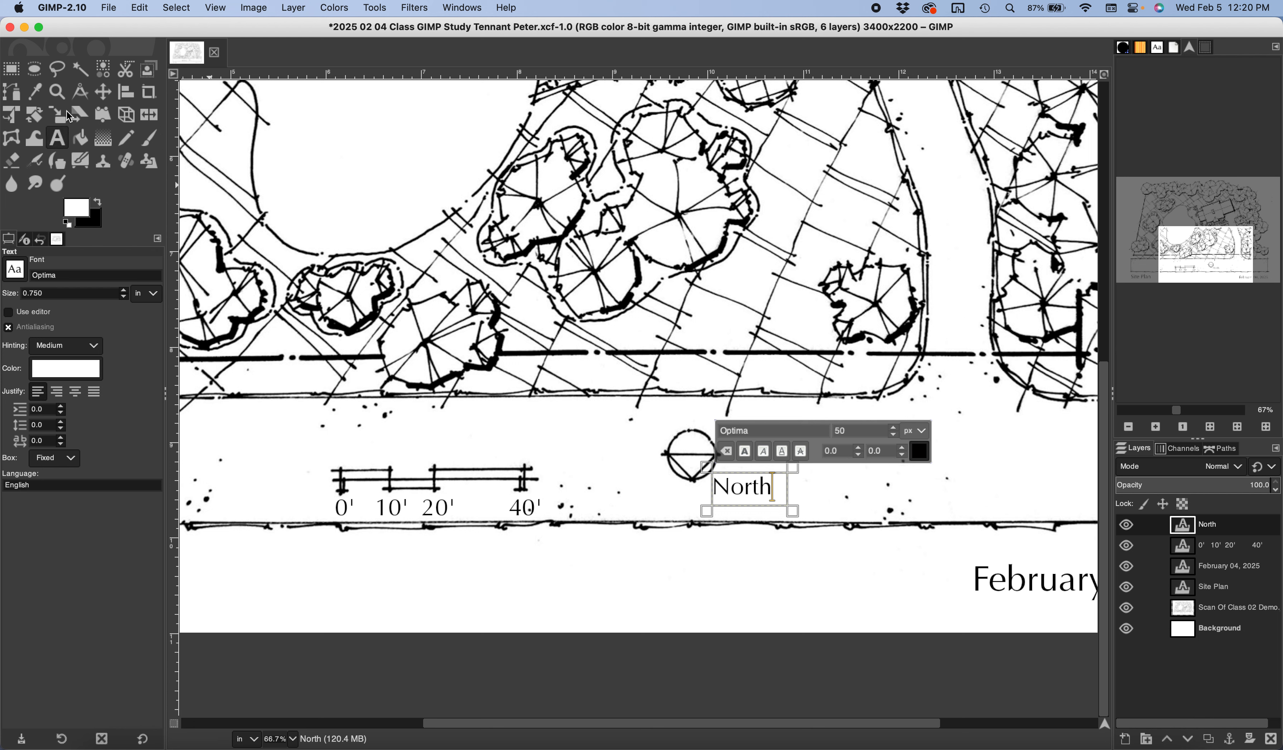
{"action": "left_click", "coordinate": [102, 94]}
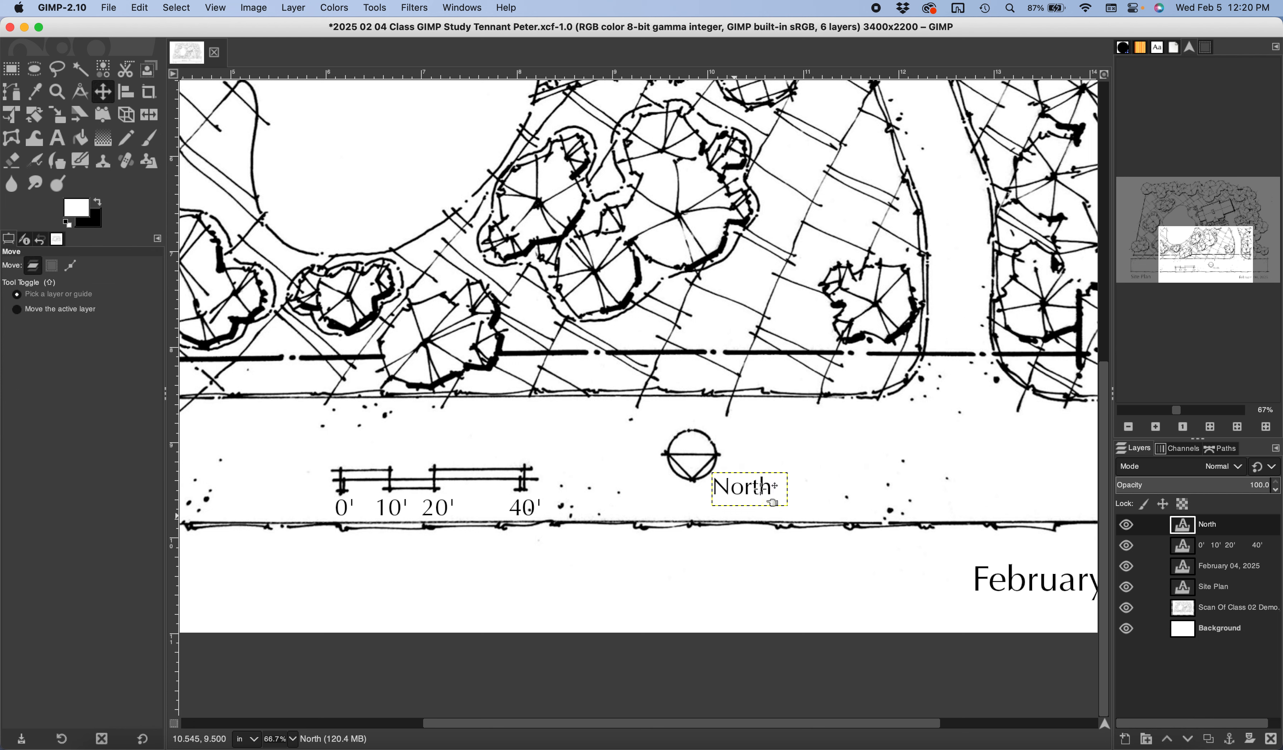
{"action": "left_click_drag", "start_coordinate": [774, 499], "coordinate": [778, 499]}
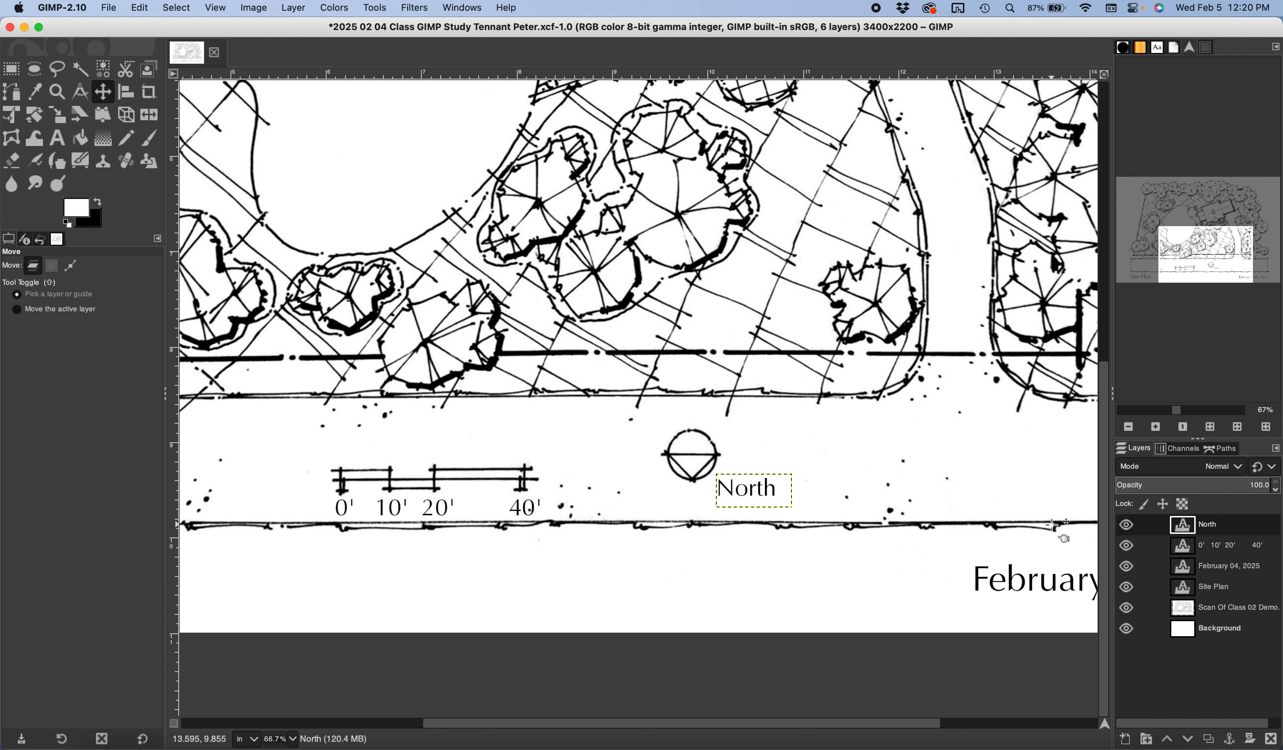
Make the Background layer active and save the document with the finished labels
{"action": "left_click", "coordinate": [1209, 631]}
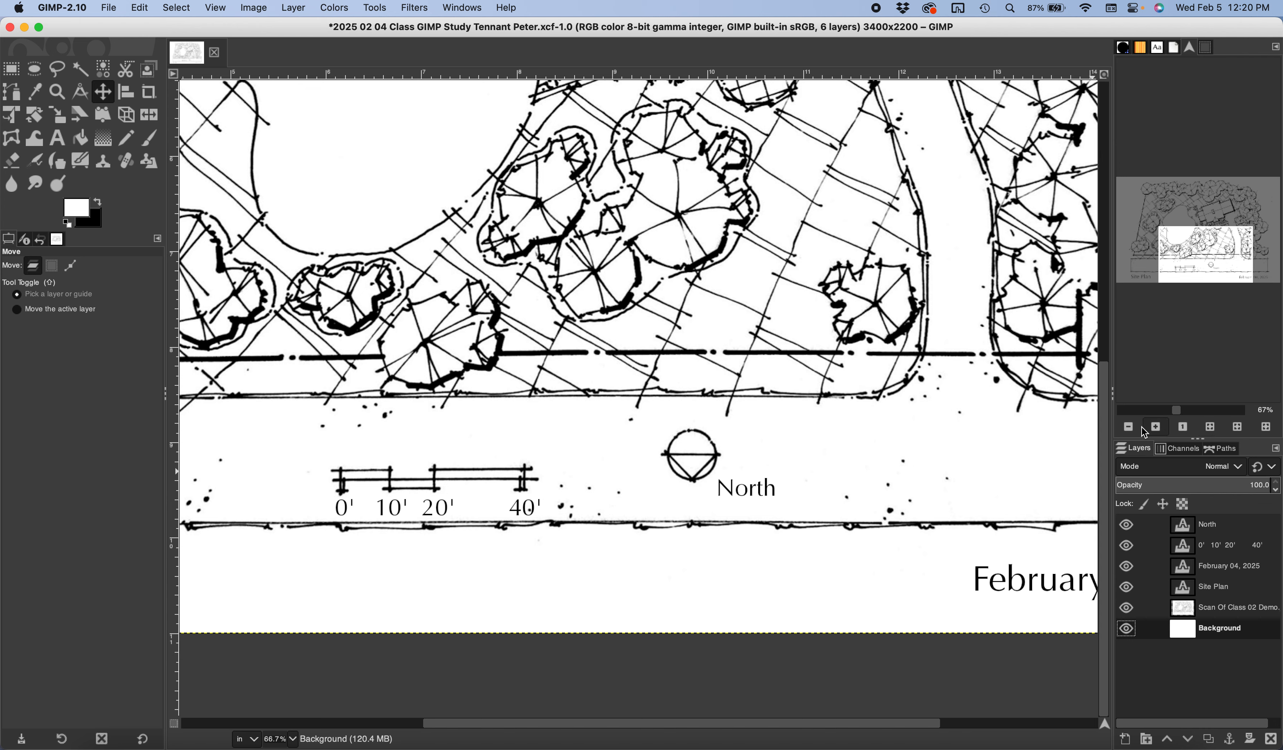
{"action": "left_click", "coordinate": [1129, 427]}
{"action": "left_click", "coordinate": [1130, 427]}
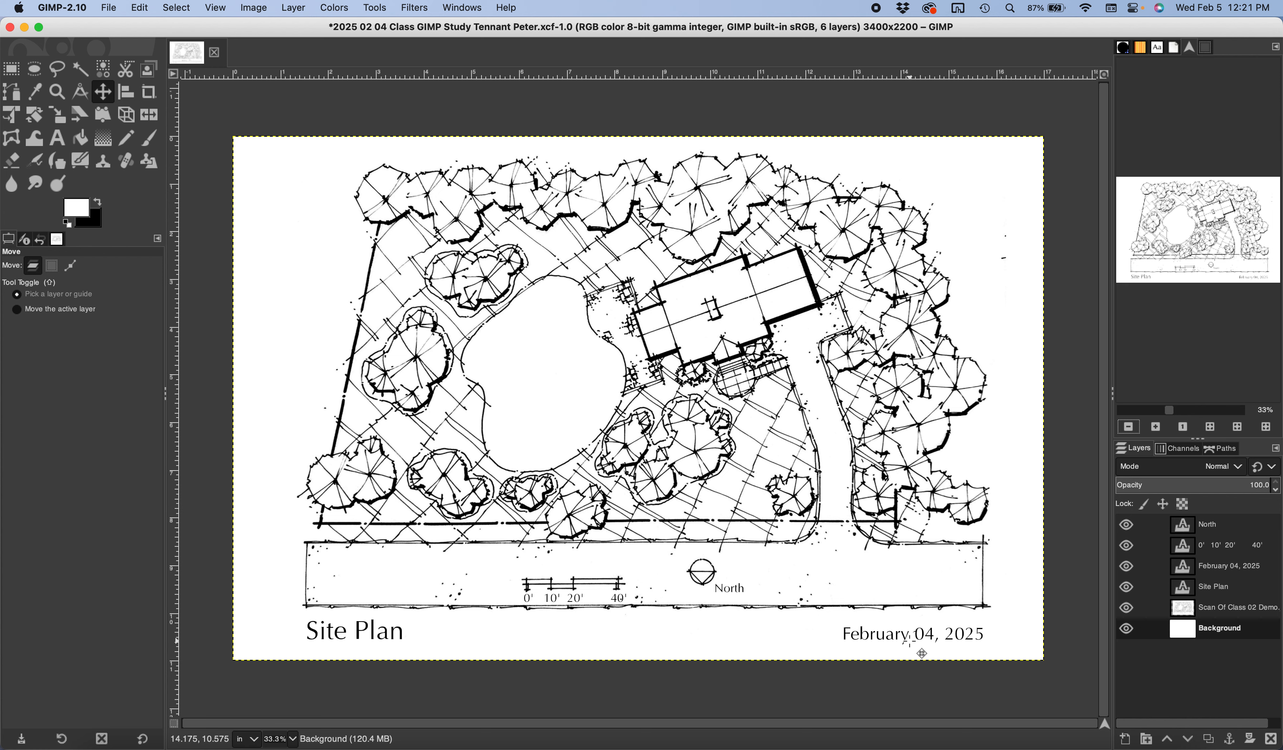
{"action": "left_click", "coordinate": [108, 9]}
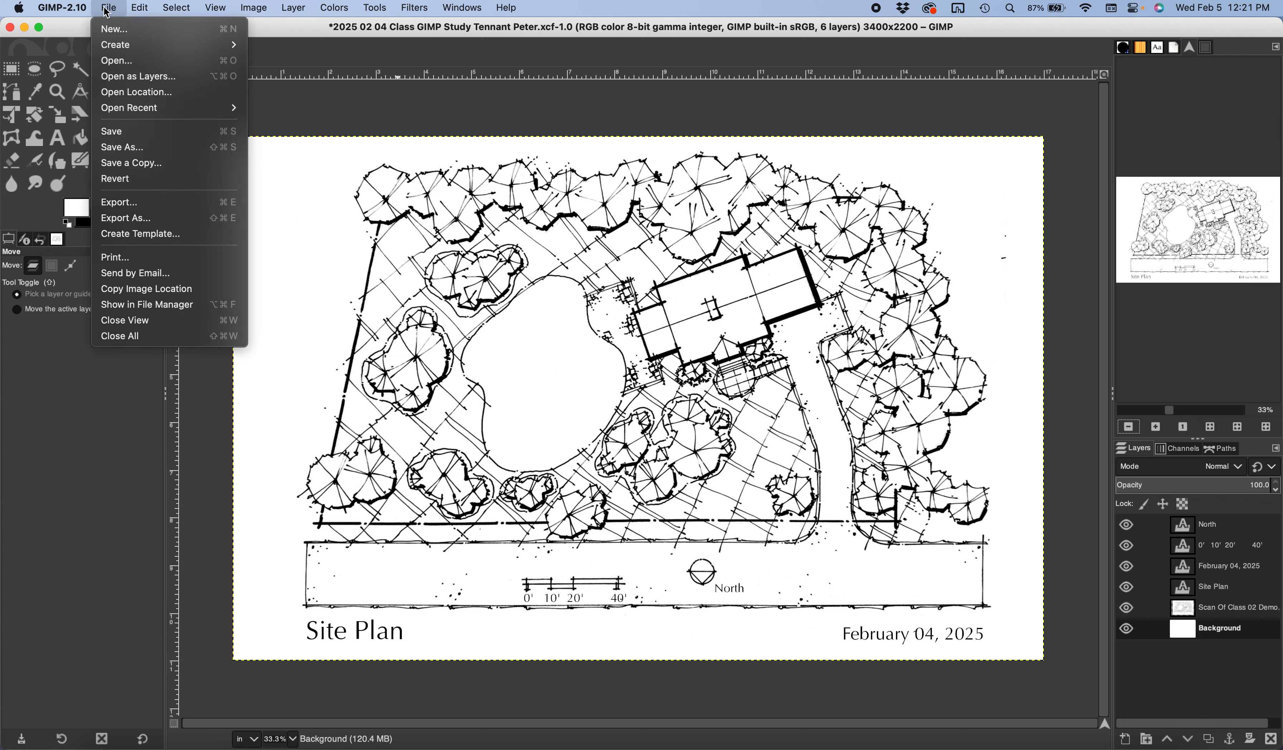
{"action": "left_click", "coordinate": [111, 132]}
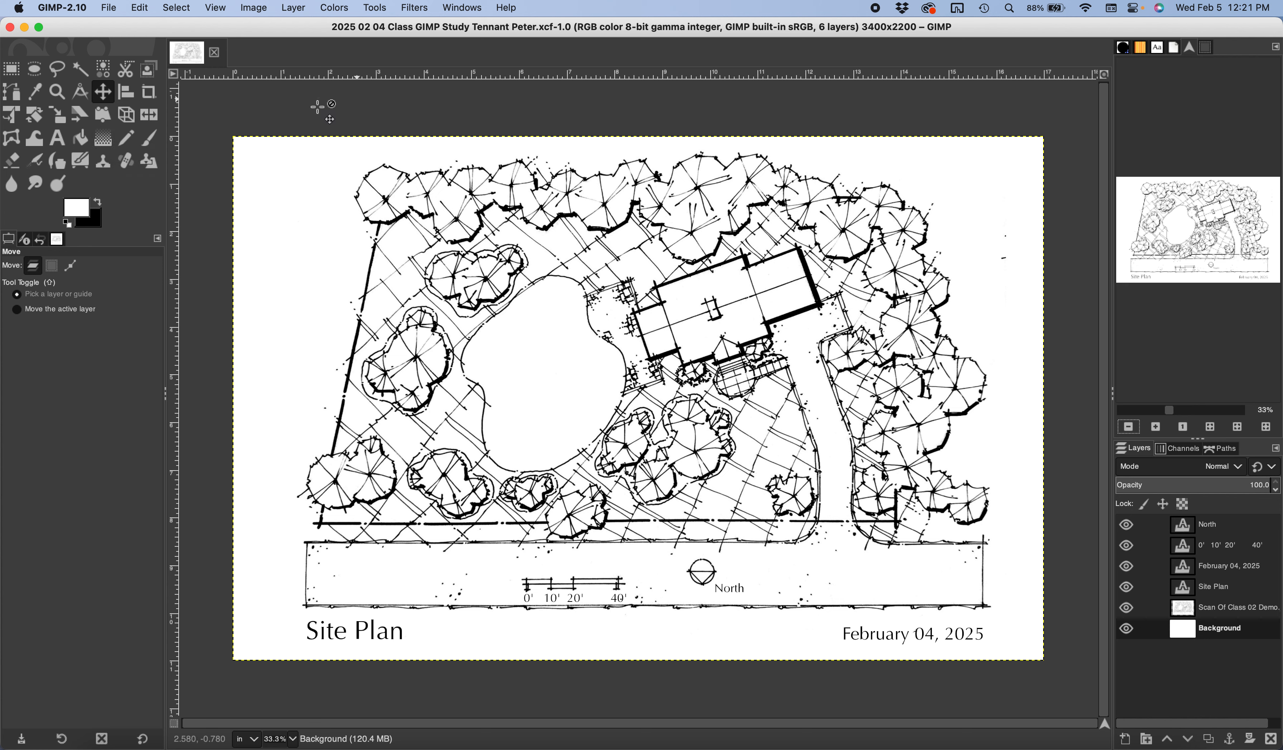
Set up an export of the site plan to the Desktop folder with Portable Document Format as the file type
{"action": "left_click", "coordinate": [111, 10]}
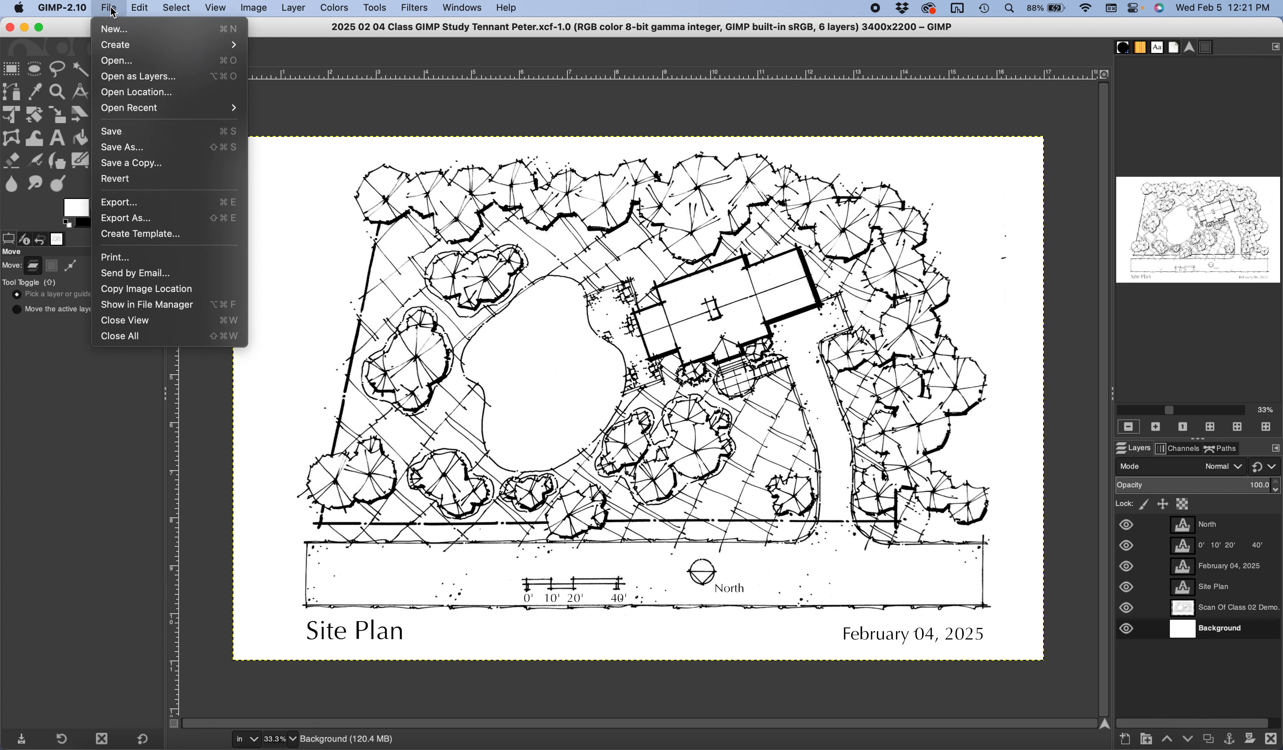
{"action": "left_click", "coordinate": [128, 205]}
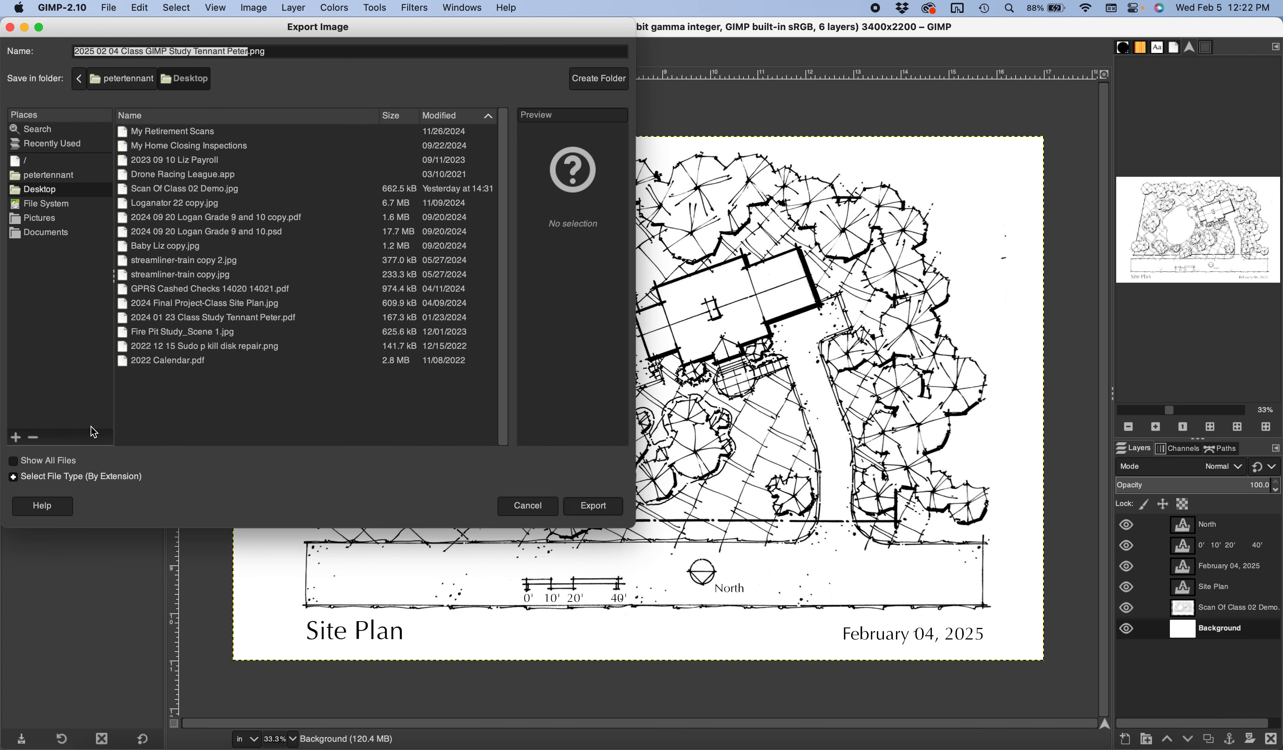
{"action": "left_click", "coordinate": [49, 193]}
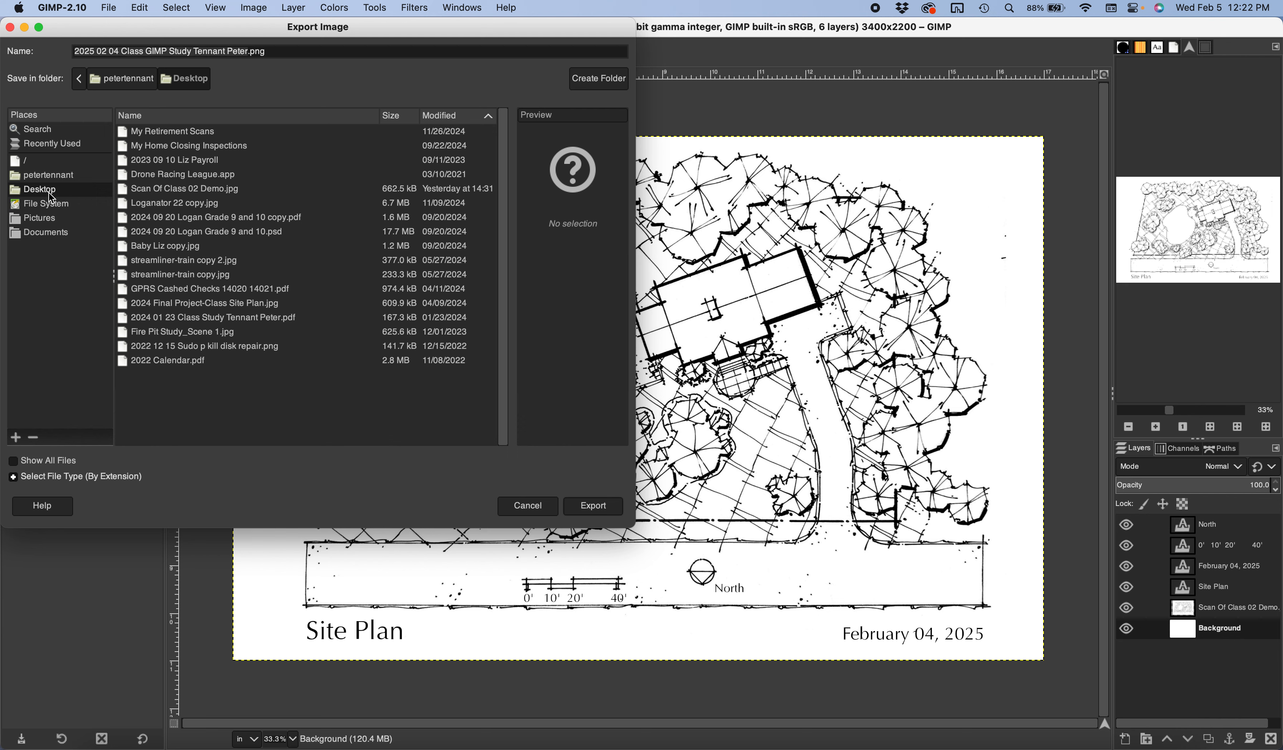
{"action": "left_click", "coordinate": [15, 480]}
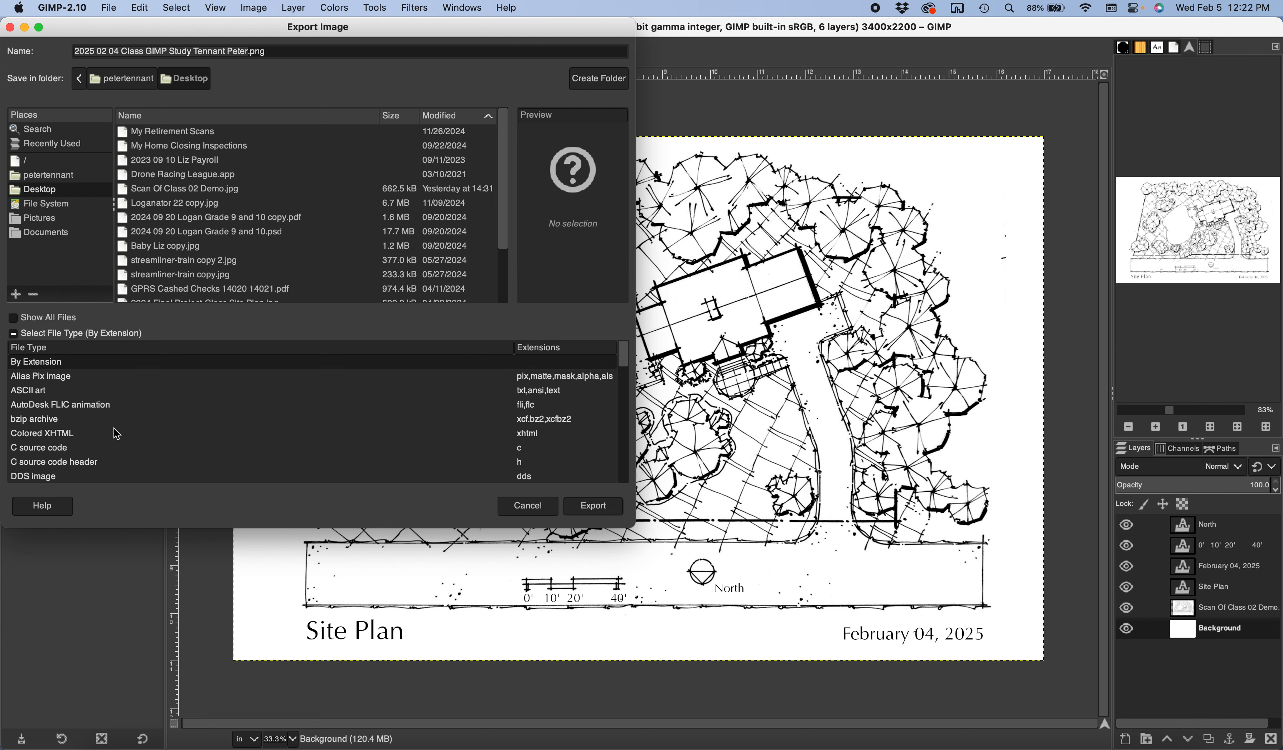
{"action": "scroll", "coordinate": [115, 429], "scroll_direction": "down", "scroll_amount": 3}
{"action": "scroll", "coordinate": [115, 429], "scroll_direction": "up", "scroll_amount": 1}
{"action": "scroll", "coordinate": [115, 430], "scroll_direction": "up", "scroll_amount": 2}
{"action": "scroll", "coordinate": [115, 429], "scroll_direction": "down", "scroll_amount": 2}
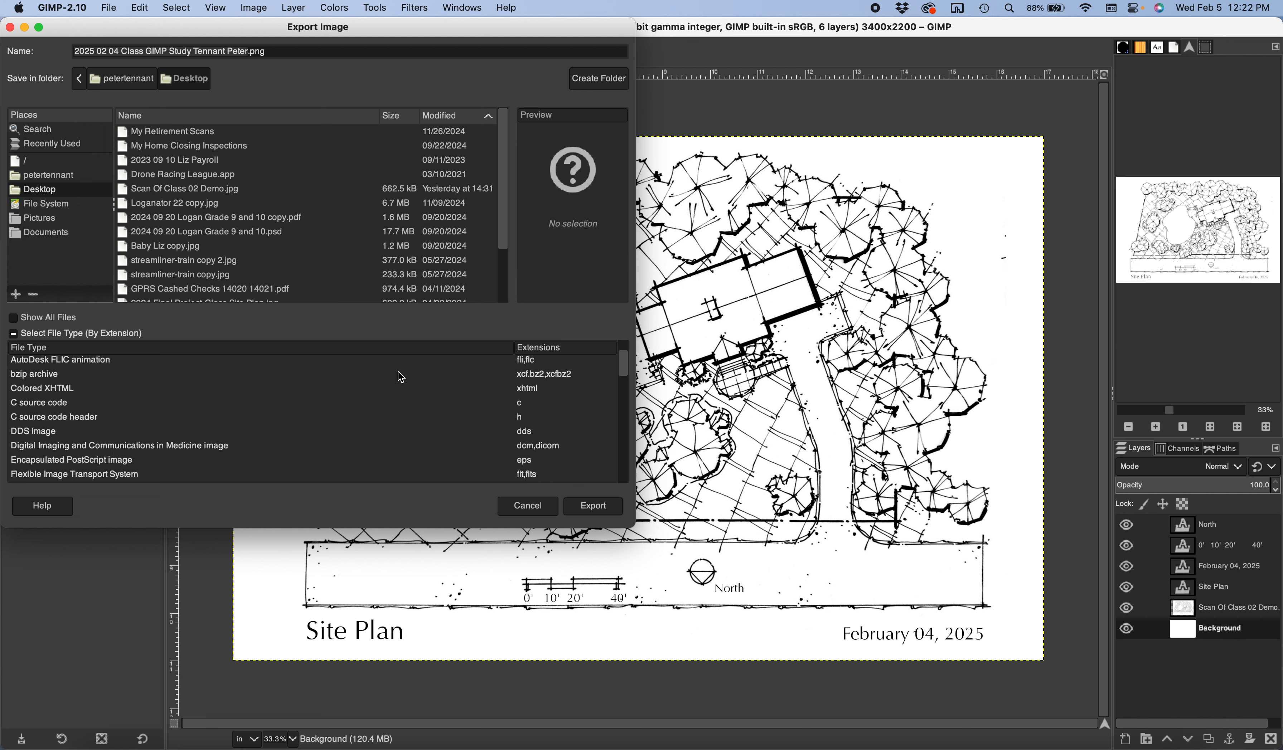
{"action": "left_click_drag", "start_coordinate": [625, 367], "coordinate": [621, 443]}
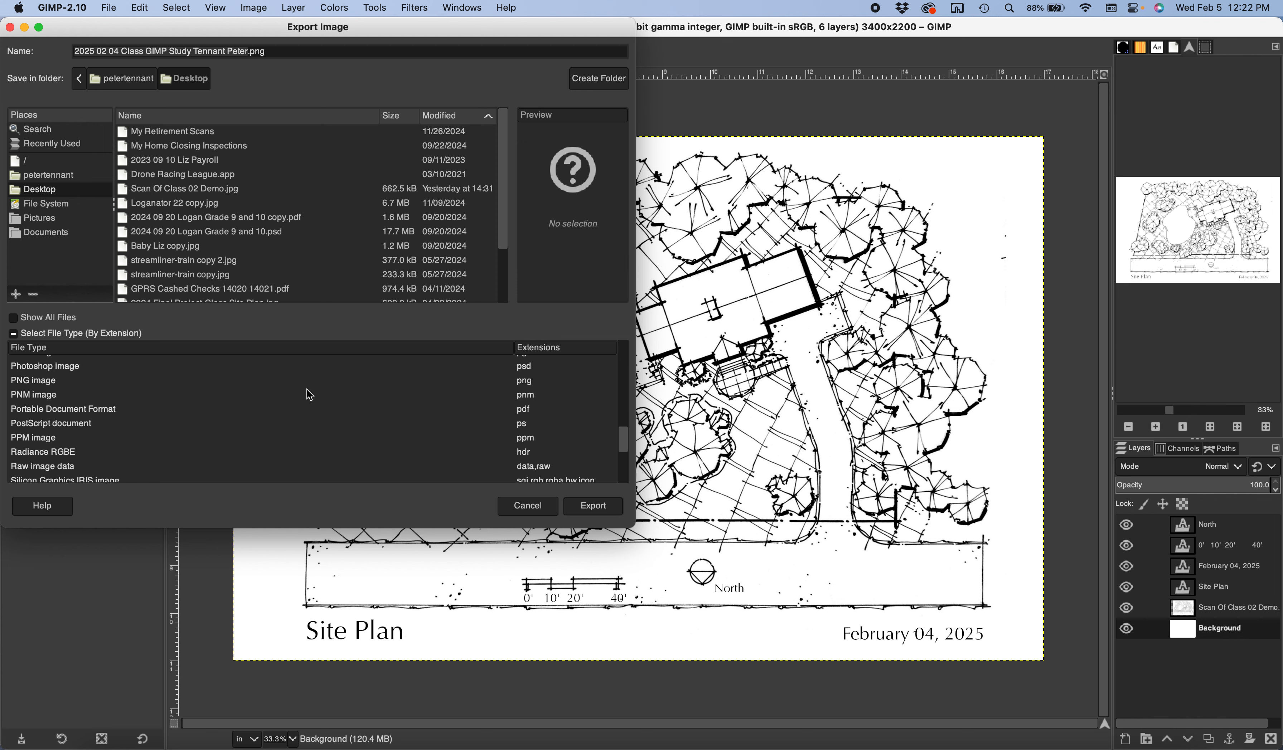
{"action": "left_click", "coordinate": [94, 410]}
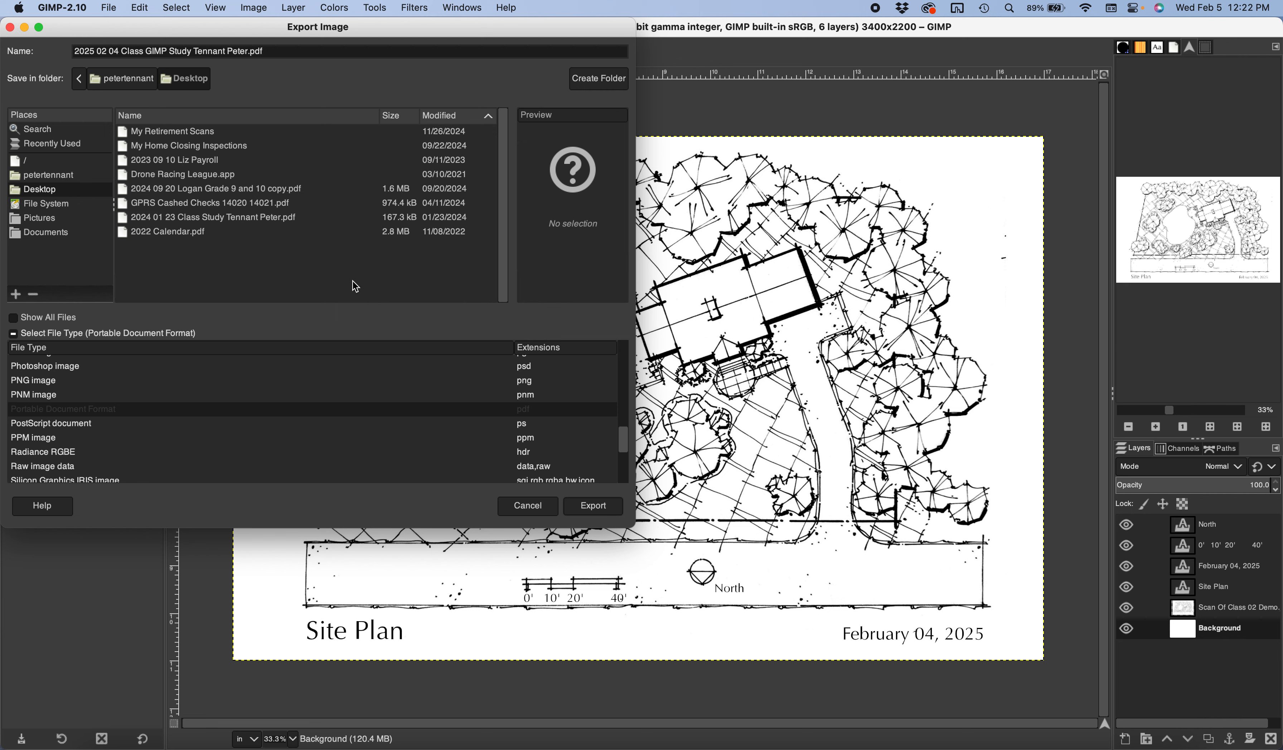
Export the PDF with layer masks applied, bitmaps converted to vector graphics where possible, and hidden and zero-opacity layers omitted
{"action": "left_click", "coordinate": [592, 507]}
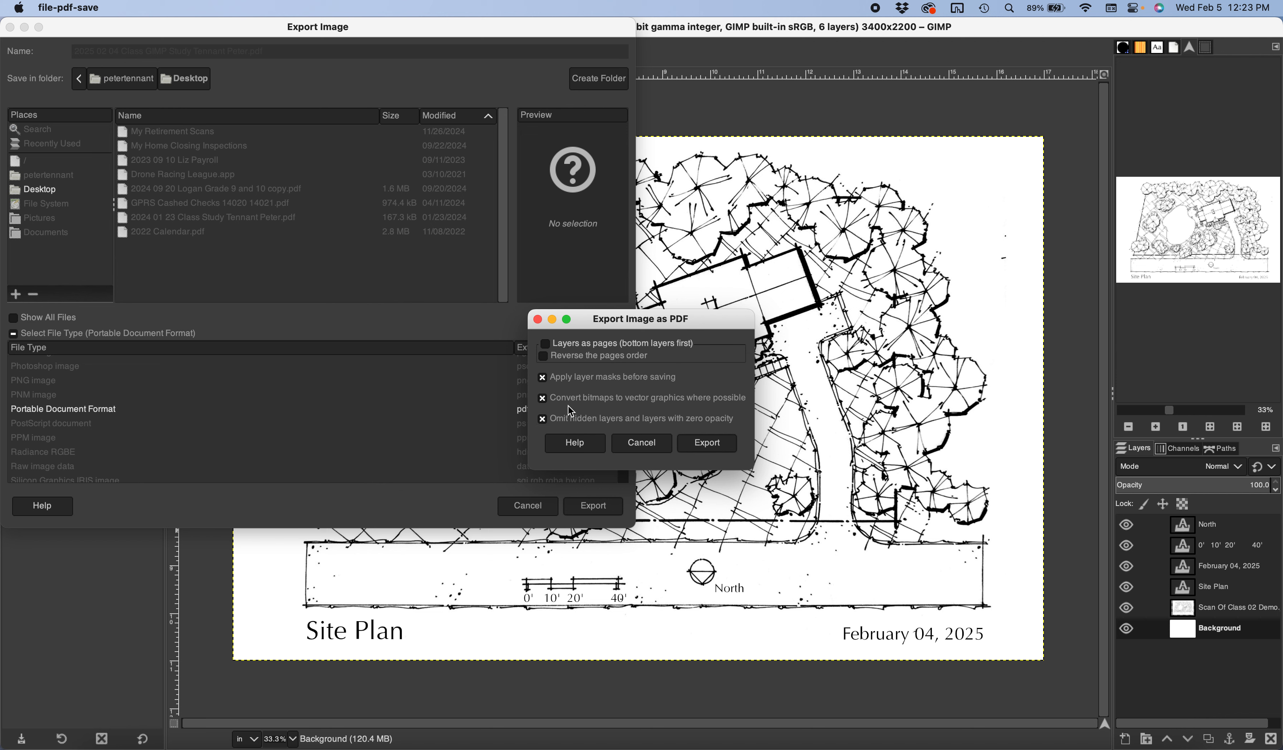
{"action": "left_click", "coordinate": [543, 380]}
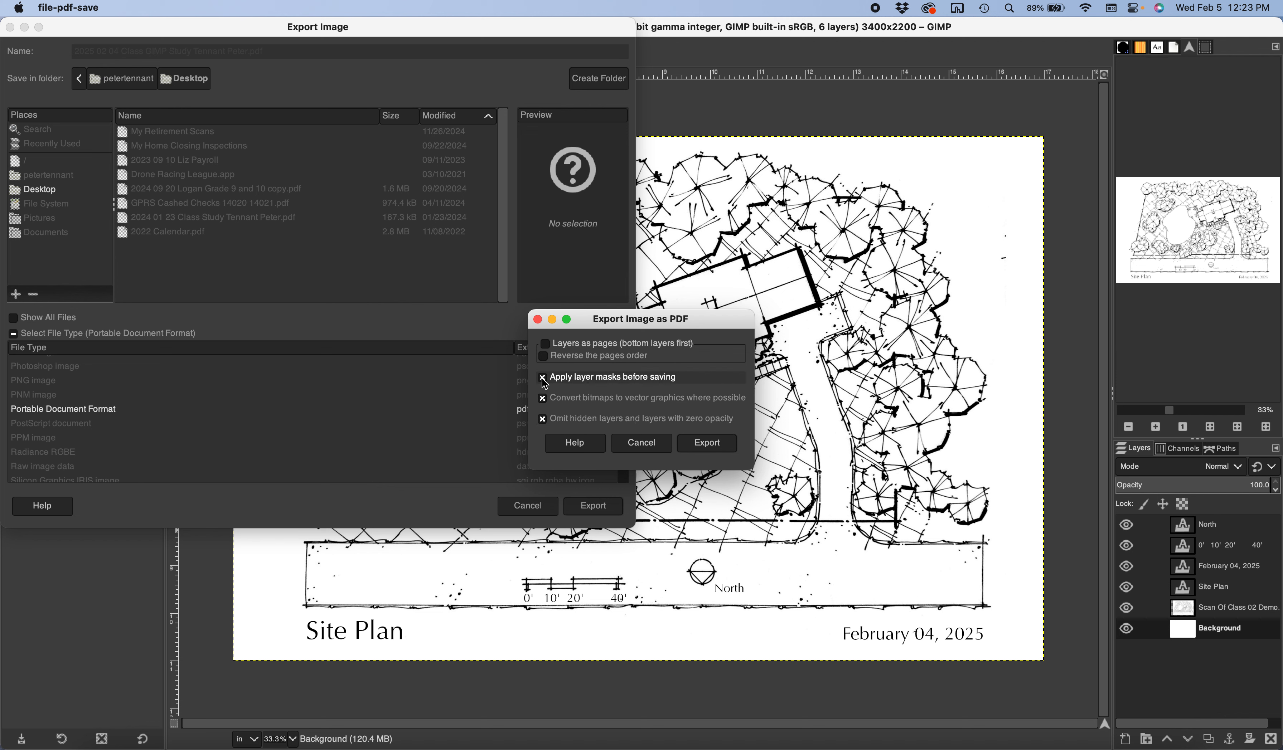
{"action": "left_click", "coordinate": [542, 400]}
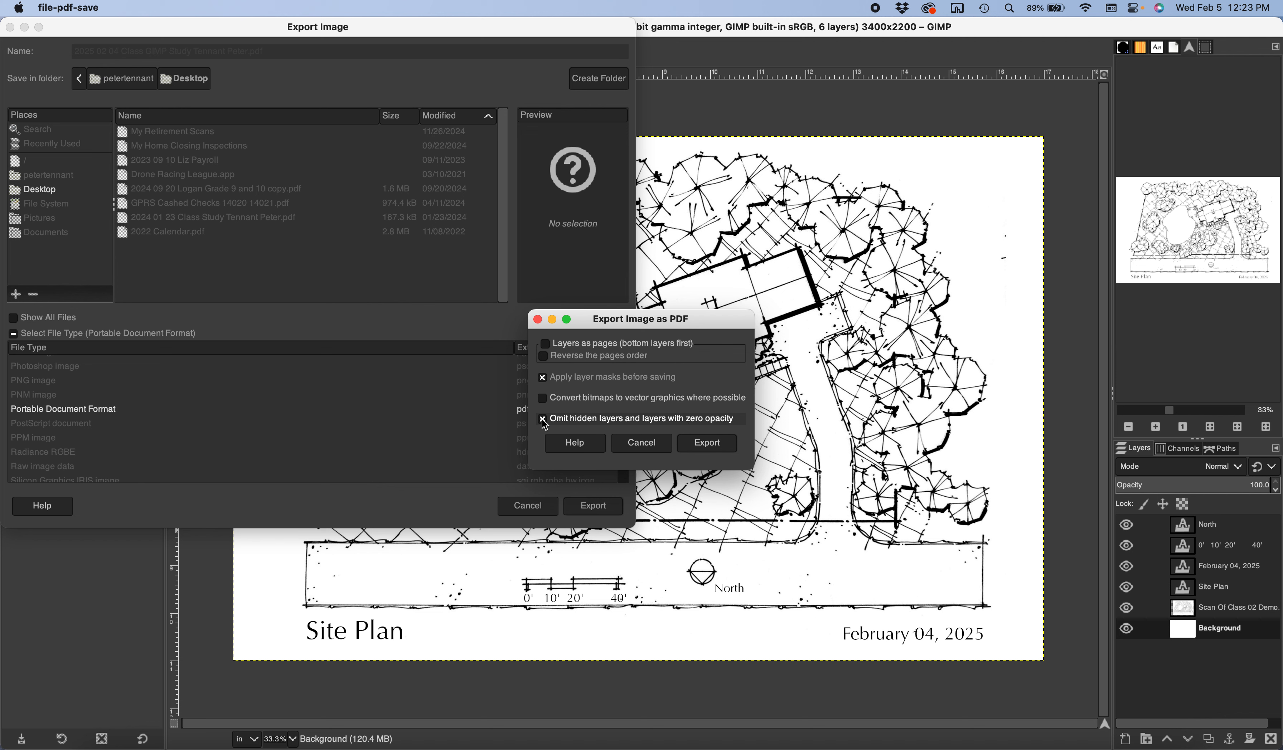
{"action": "left_click", "coordinate": [542, 399]}
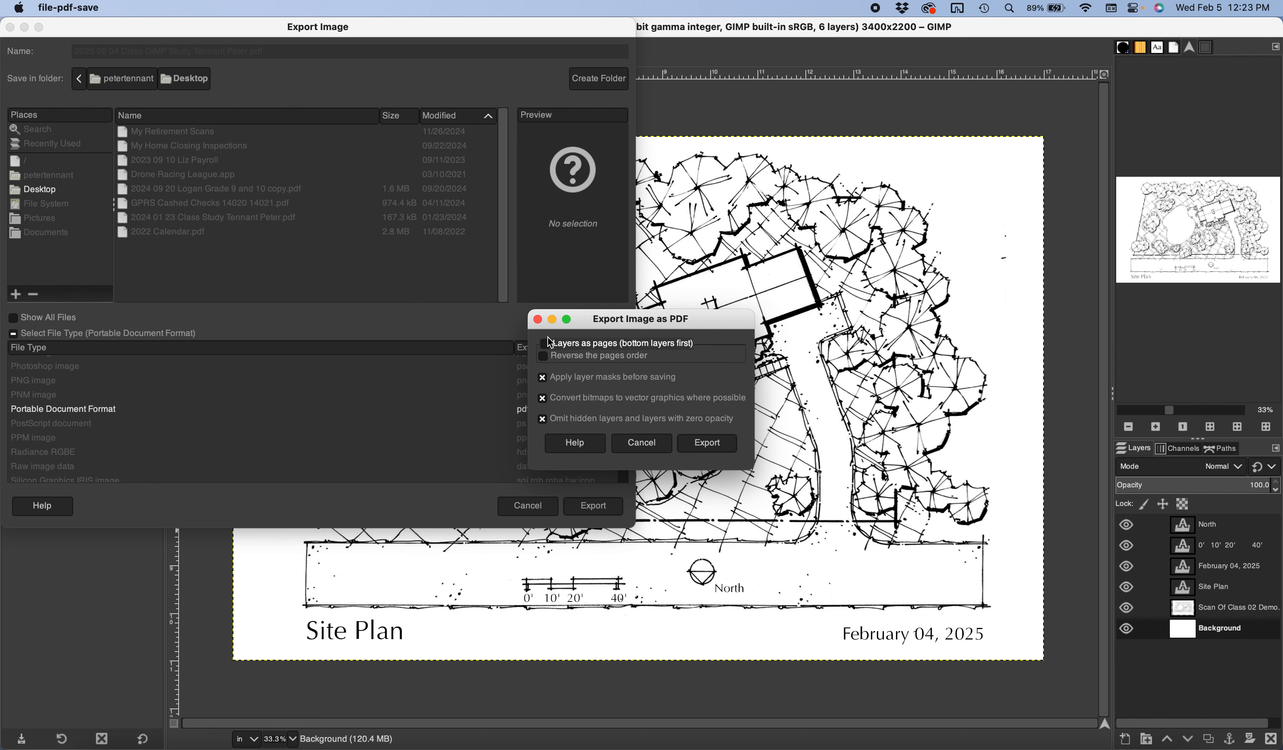
{"action": "left_click", "coordinate": [709, 445]}
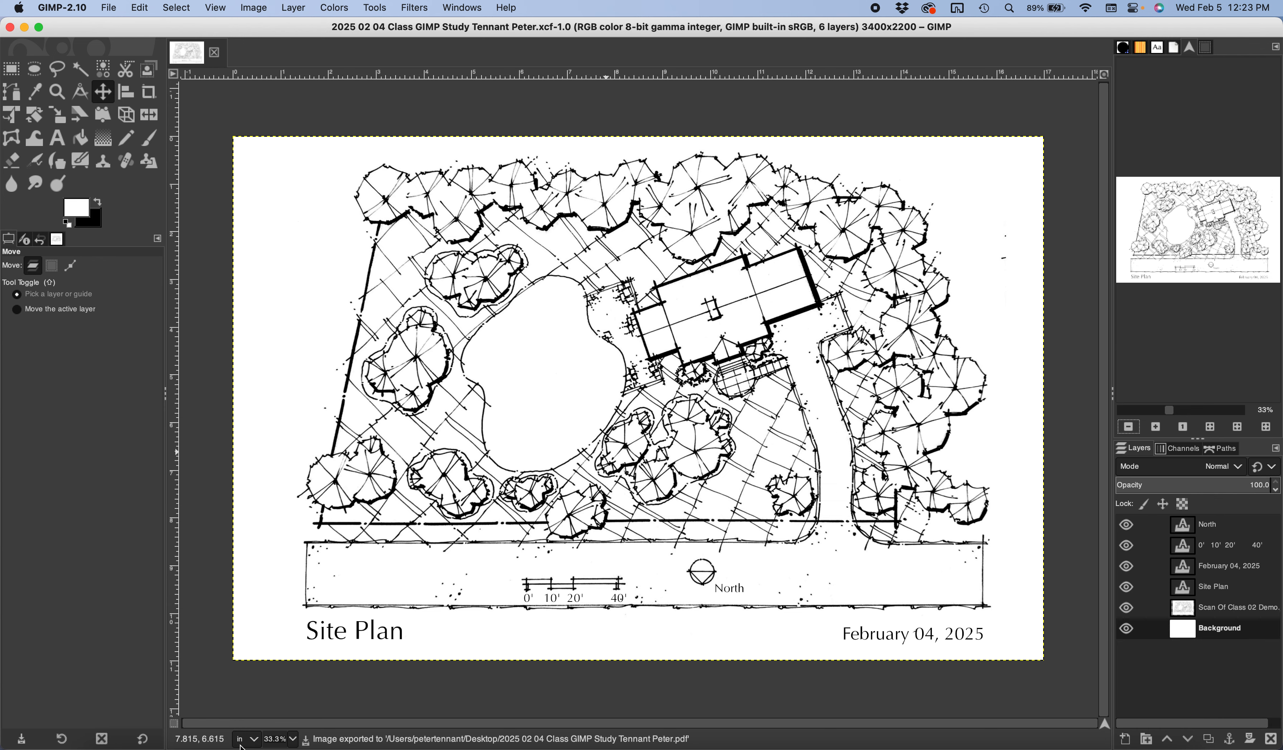
Switch to Finder, open the exported site plan PDF from the Desktop in Preview, and examine the drawing and its labels before closing it
{"action": "left_click", "coordinate": [106, 742]}
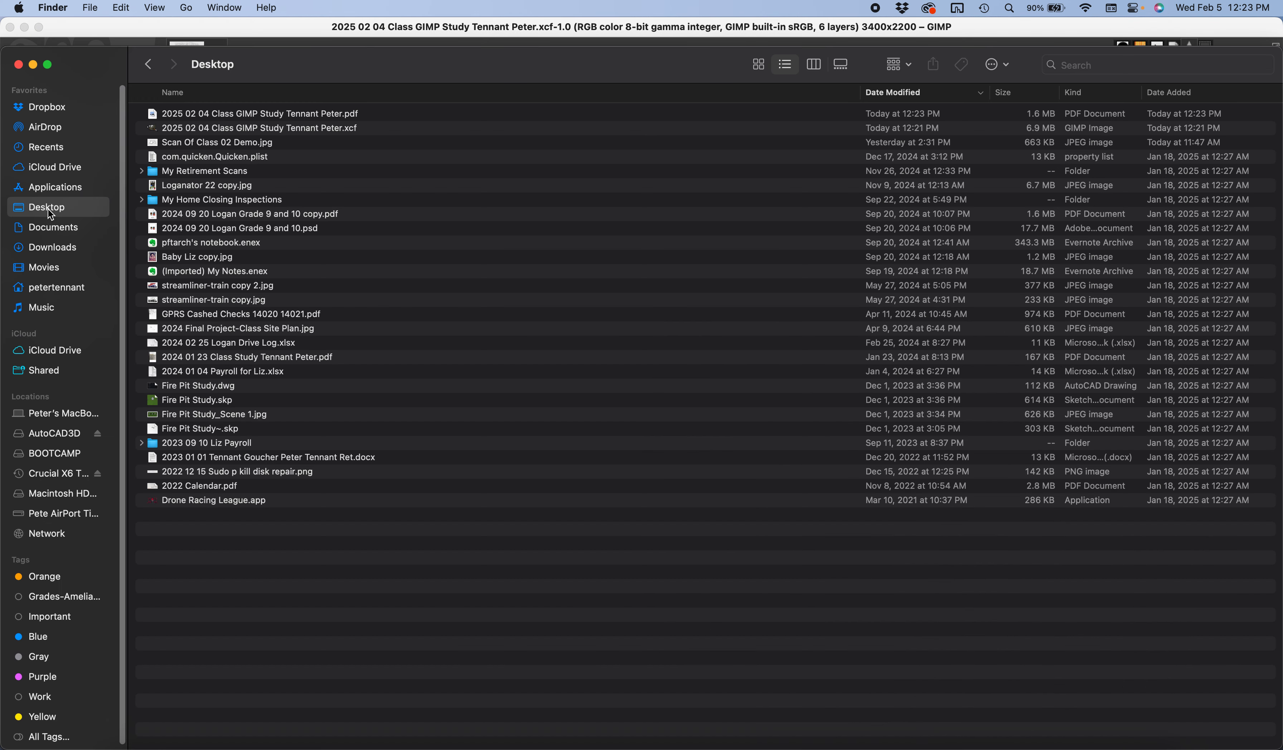
{"action": "double_click", "coordinate": [334, 117]}
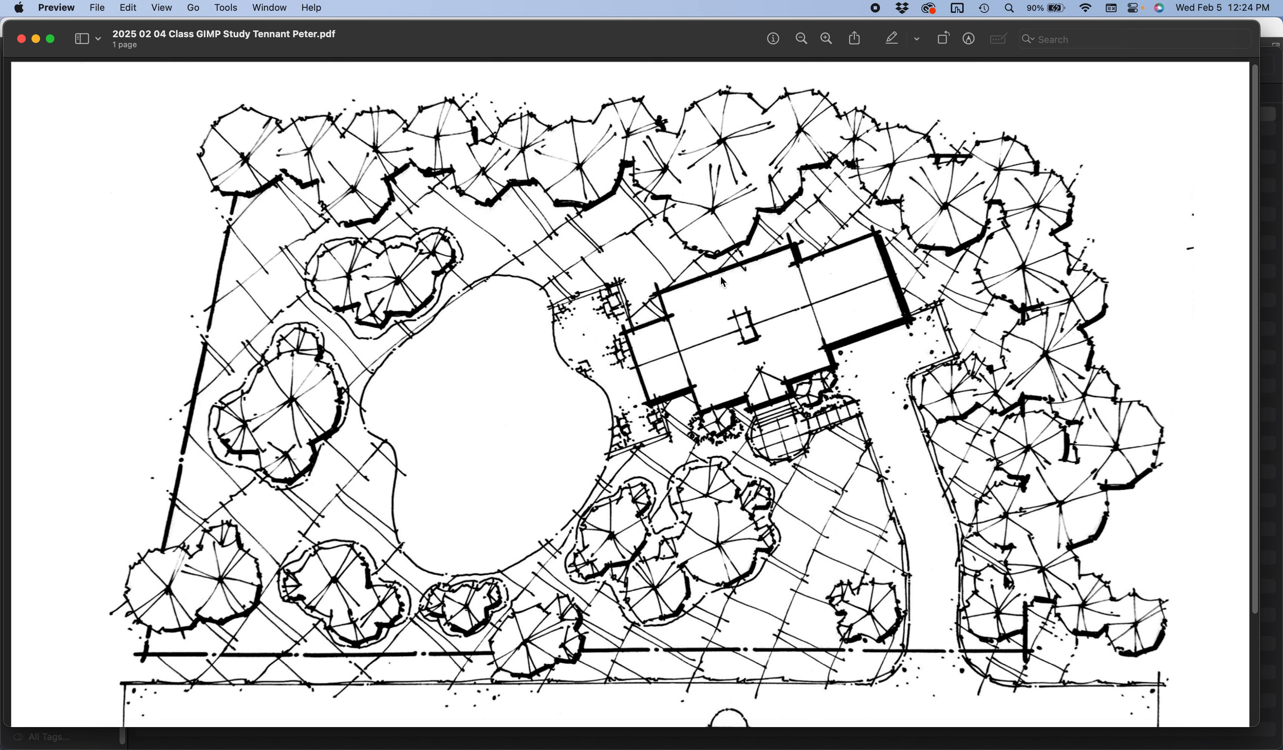
{"action": "scroll", "coordinate": [715, 349], "scroll_direction": "down", "scroll_amount": 3}
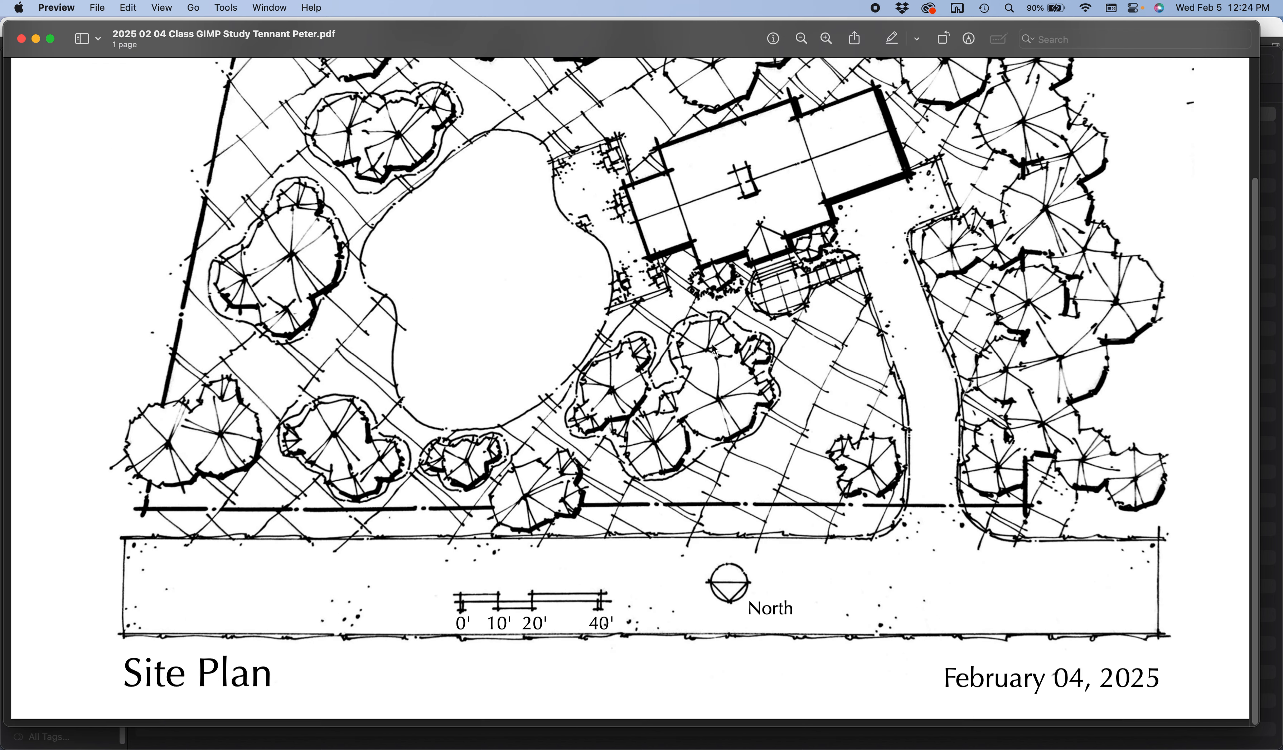
{"action": "scroll", "coordinate": [714, 349], "scroll_direction": "up", "scroll_amount": 3}
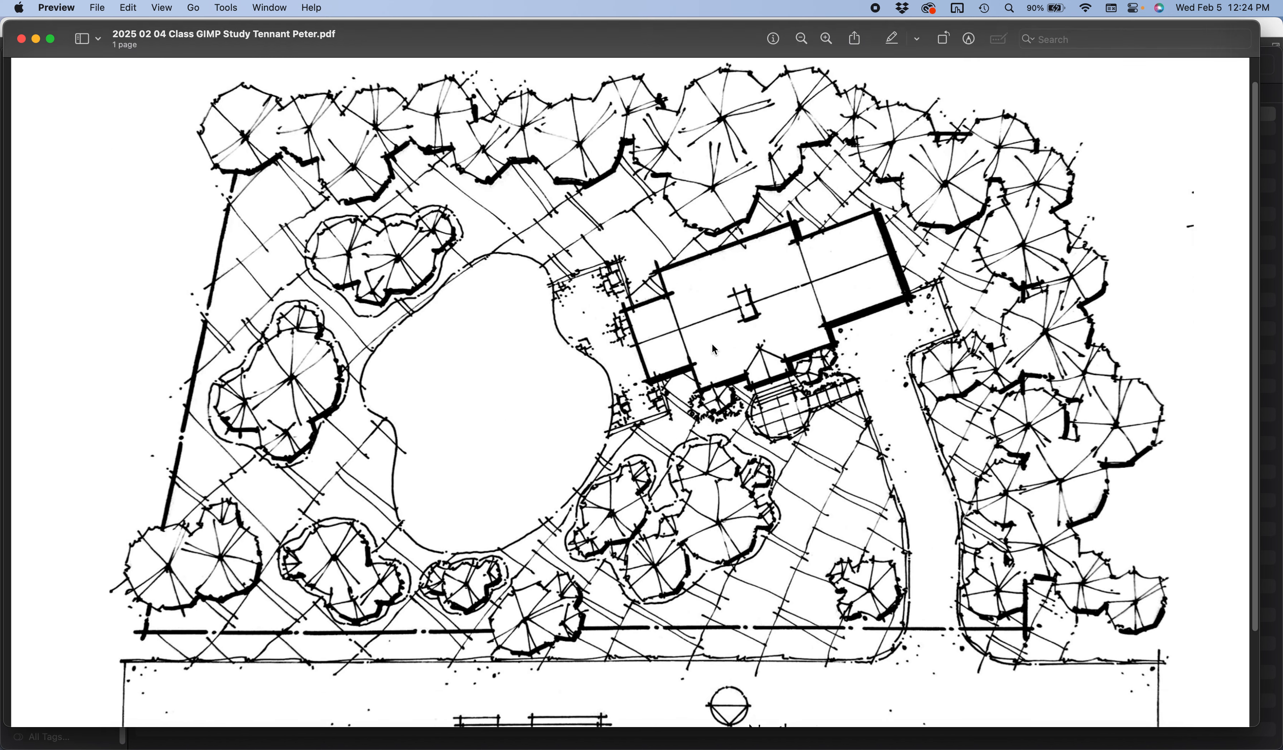
{"action": "scroll", "coordinate": [715, 349], "scroll_direction": "down", "scroll_amount": 3}
{"action": "scroll", "coordinate": [714, 349], "scroll_direction": "up", "scroll_amount": 3}
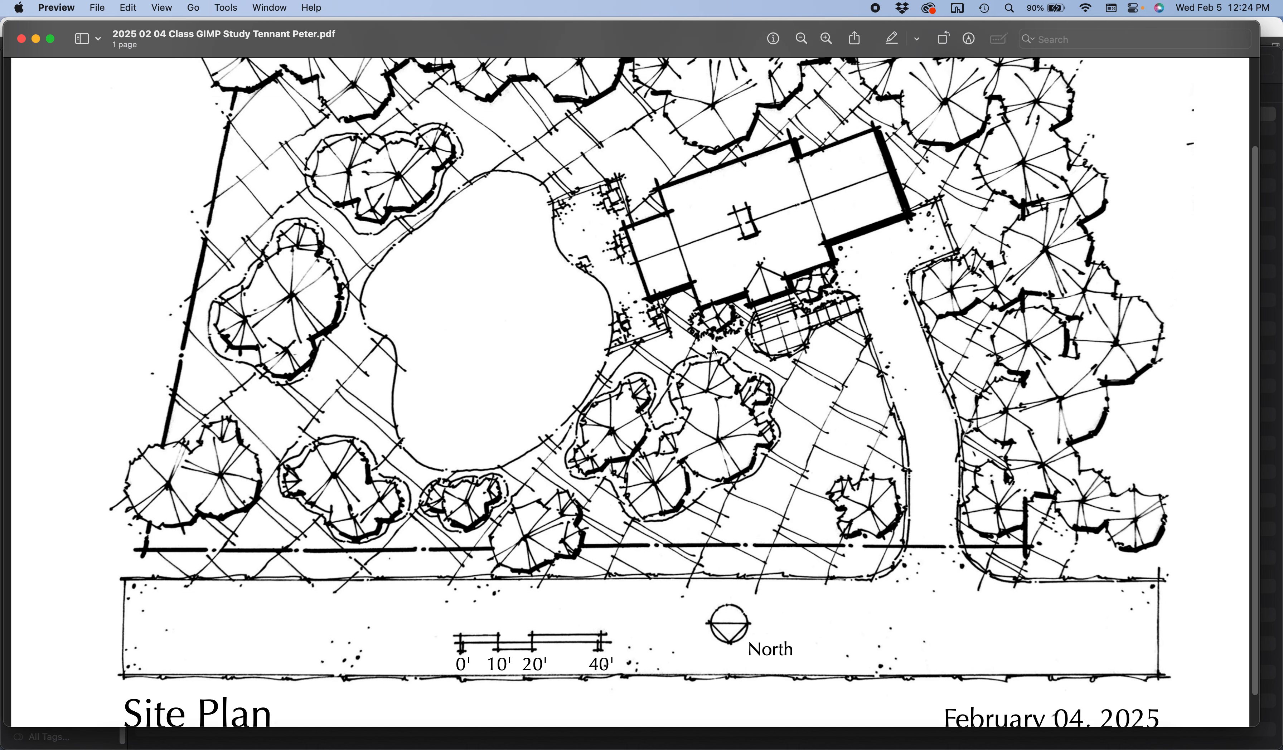
{"action": "scroll", "coordinate": [715, 349], "scroll_direction": "down", "scroll_amount": 3}
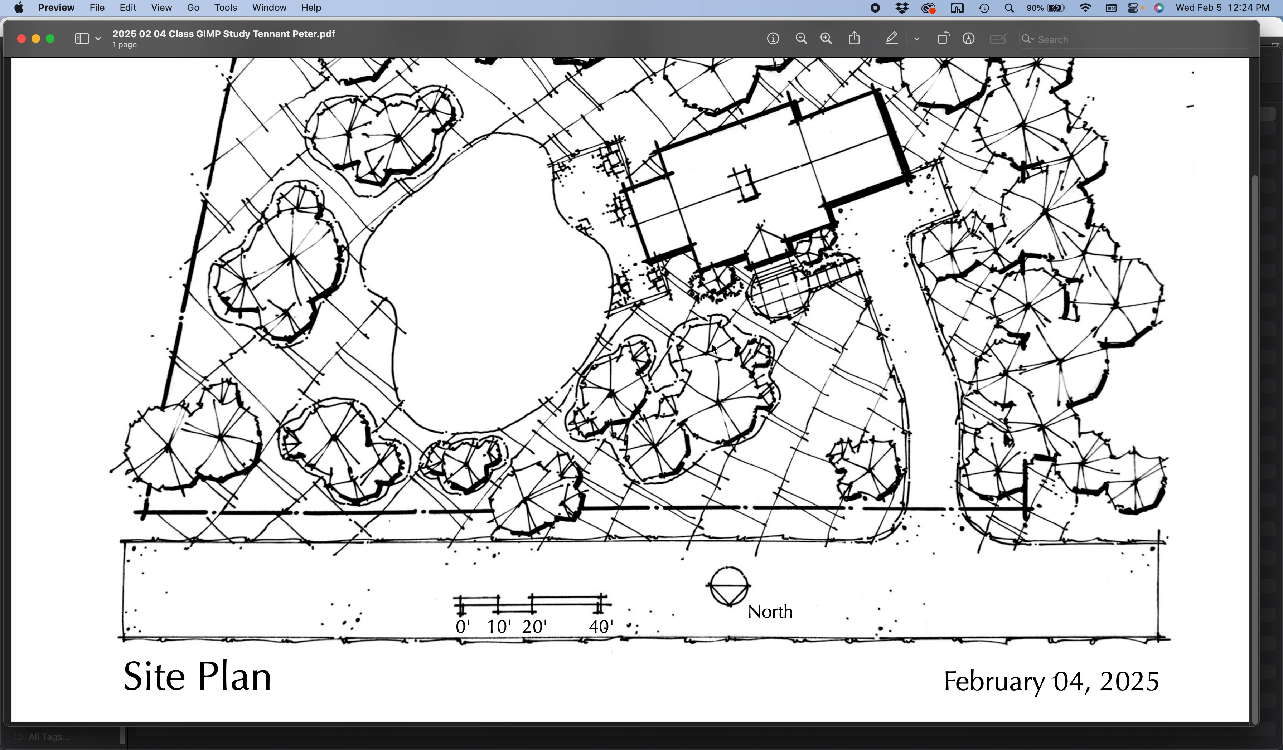
{"action": "scroll", "coordinate": [714, 349], "scroll_direction": "up", "scroll_amount": 3}
{"action": "scroll", "coordinate": [714, 350], "scroll_direction": "down", "scroll_amount": 3}
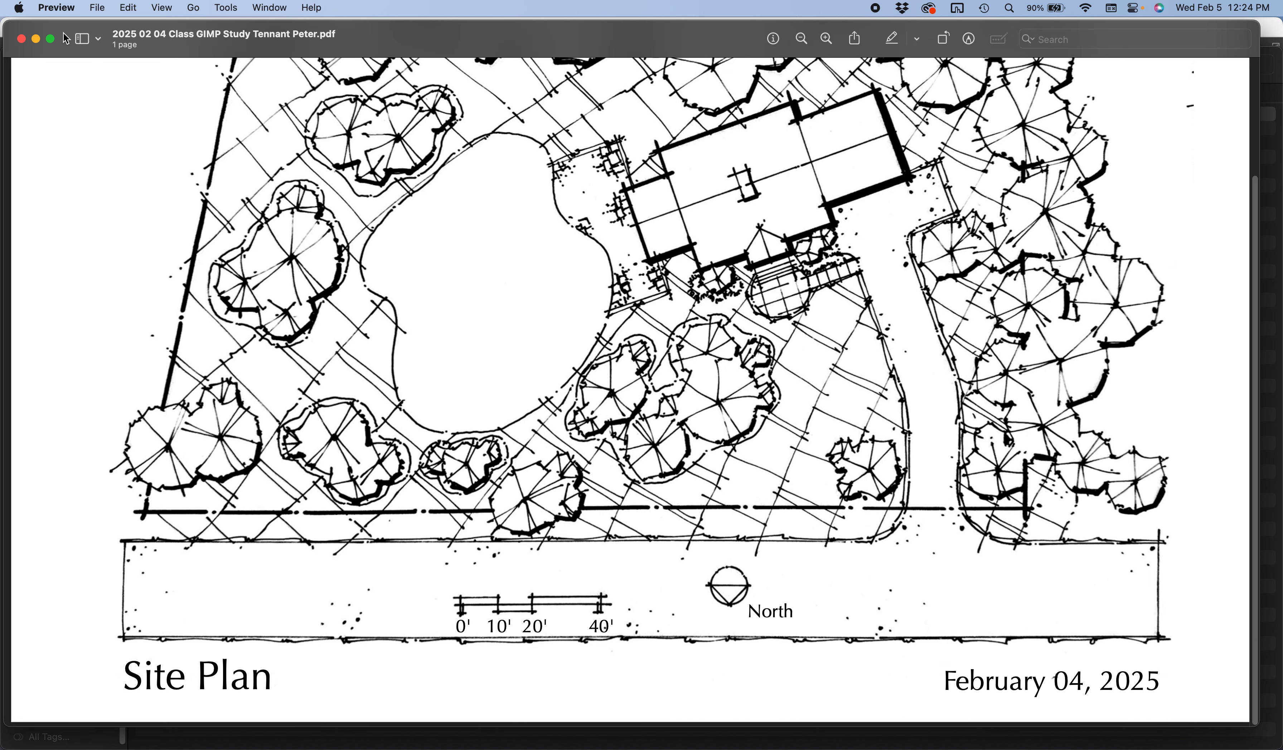
{"action": "left_click", "coordinate": [21, 39]}
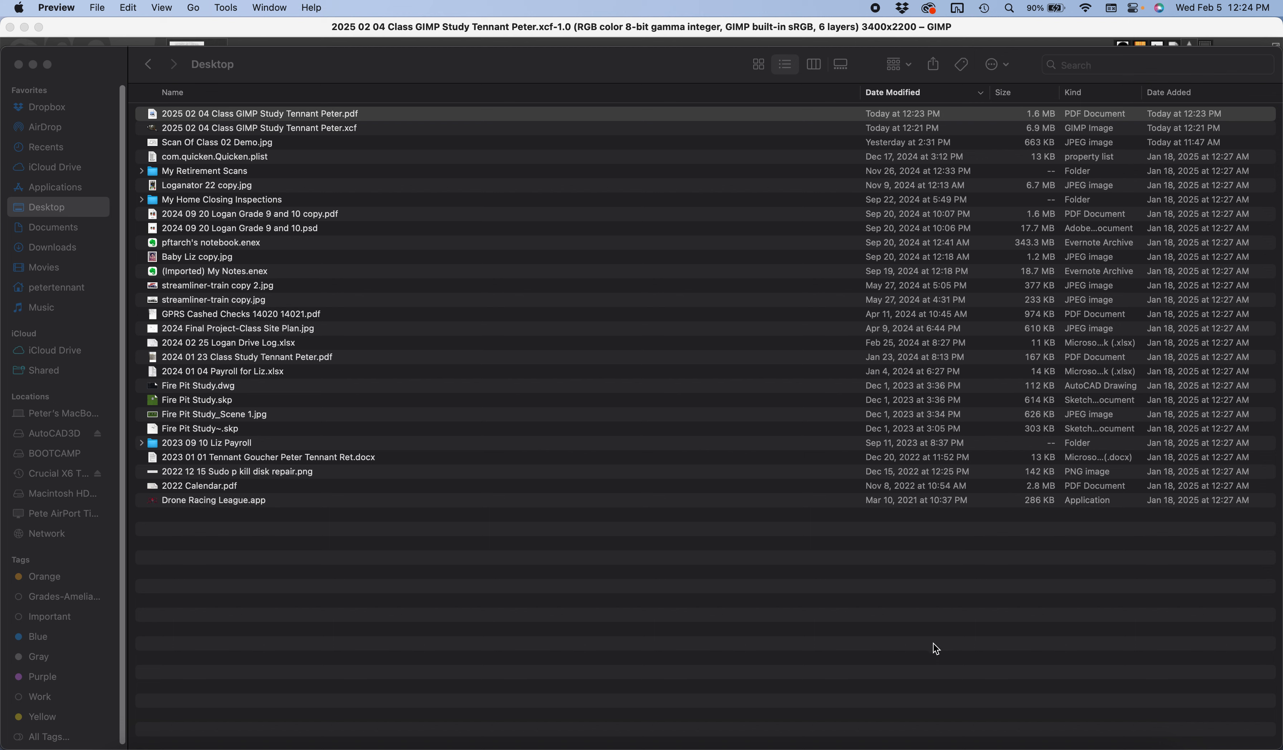
Switch back to GIMP, save the site plan document again, and close the GIMP and Finder windows
{"action": "left_click", "coordinate": [989, 744]}
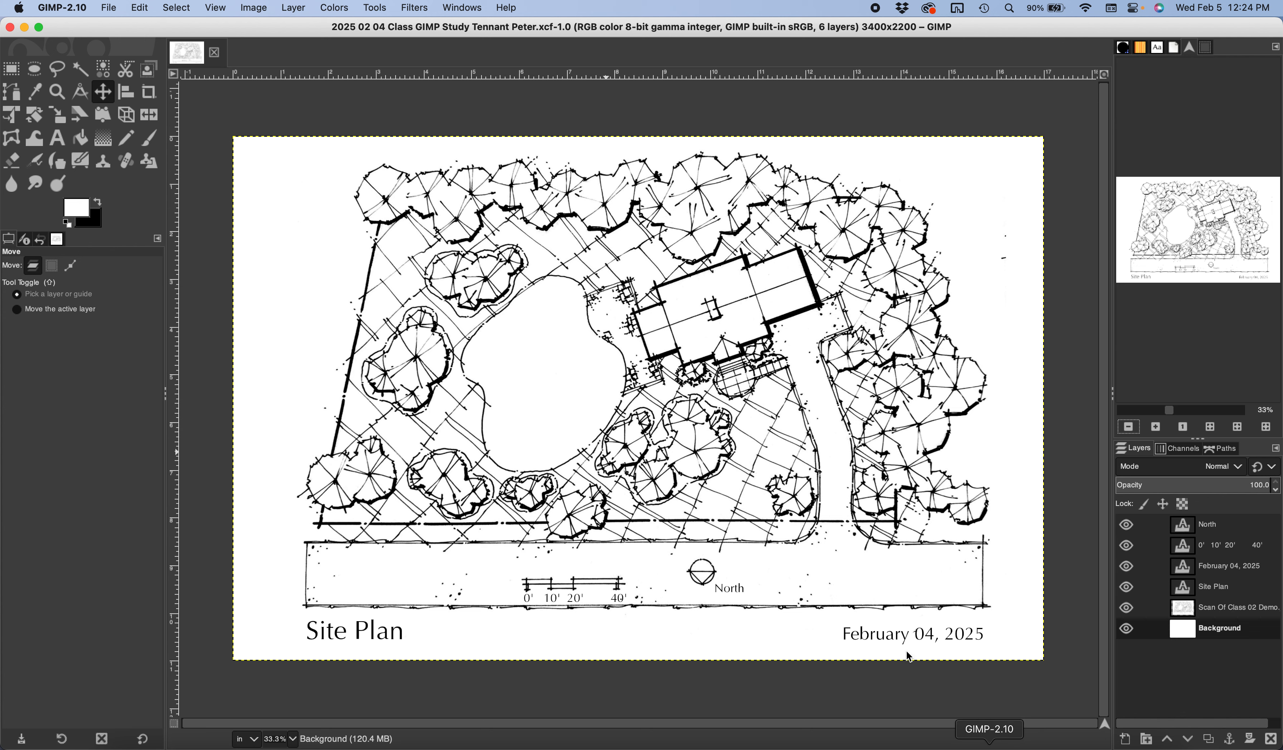
{"action": "left_click", "coordinate": [109, 9]}
{"action": "left_click", "coordinate": [111, 131]}
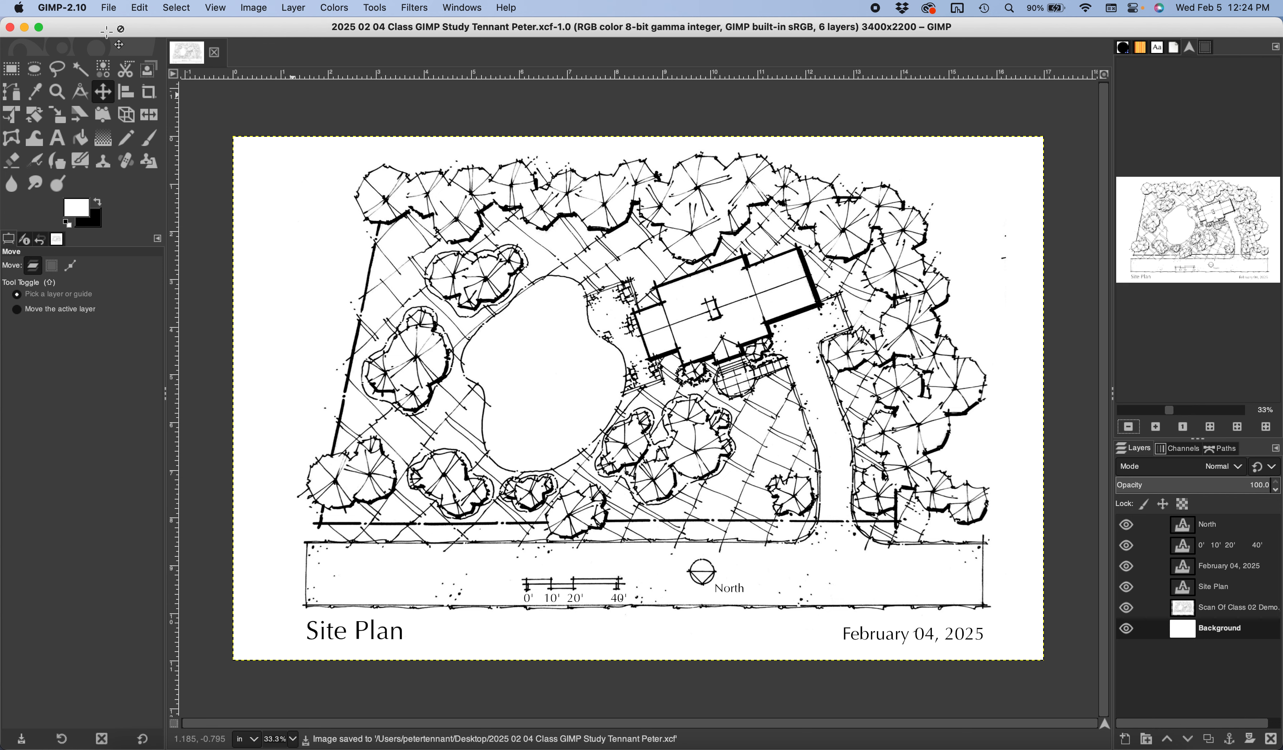
{"action": "left_click", "coordinate": [10, 28]}
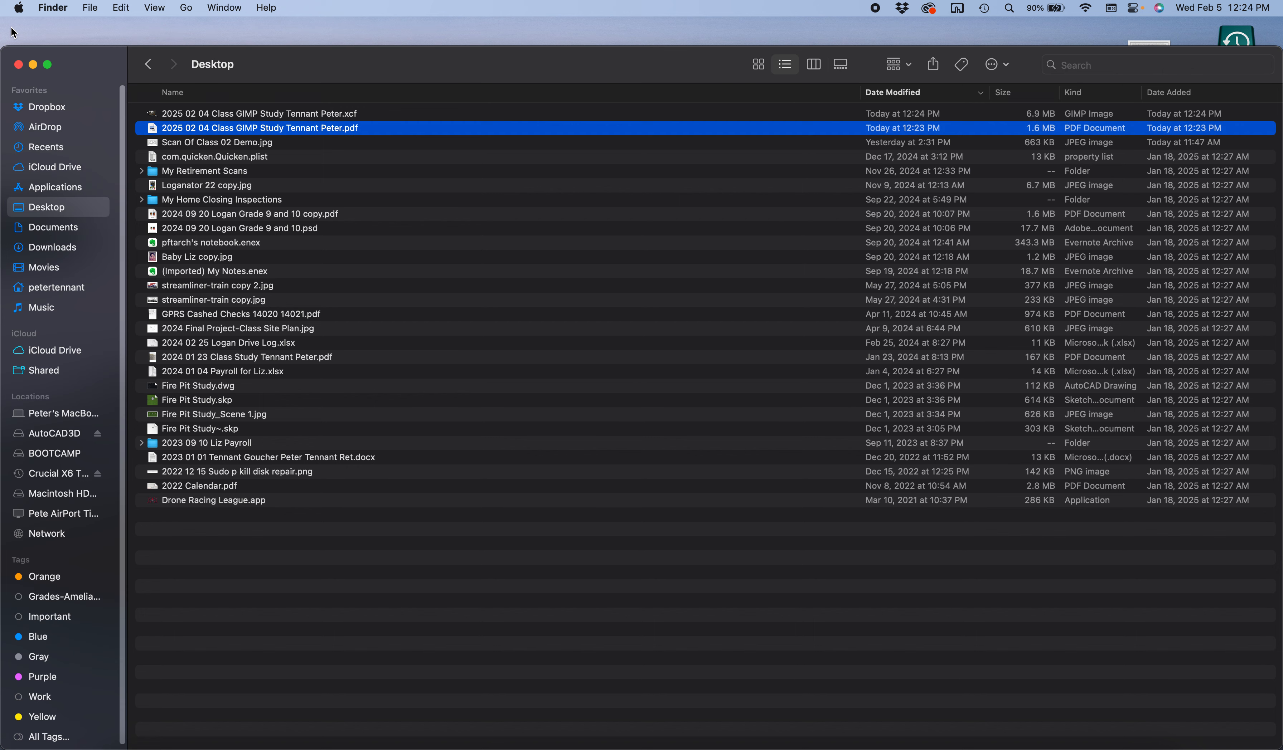
{"action": "left_click", "coordinate": [18, 65]}
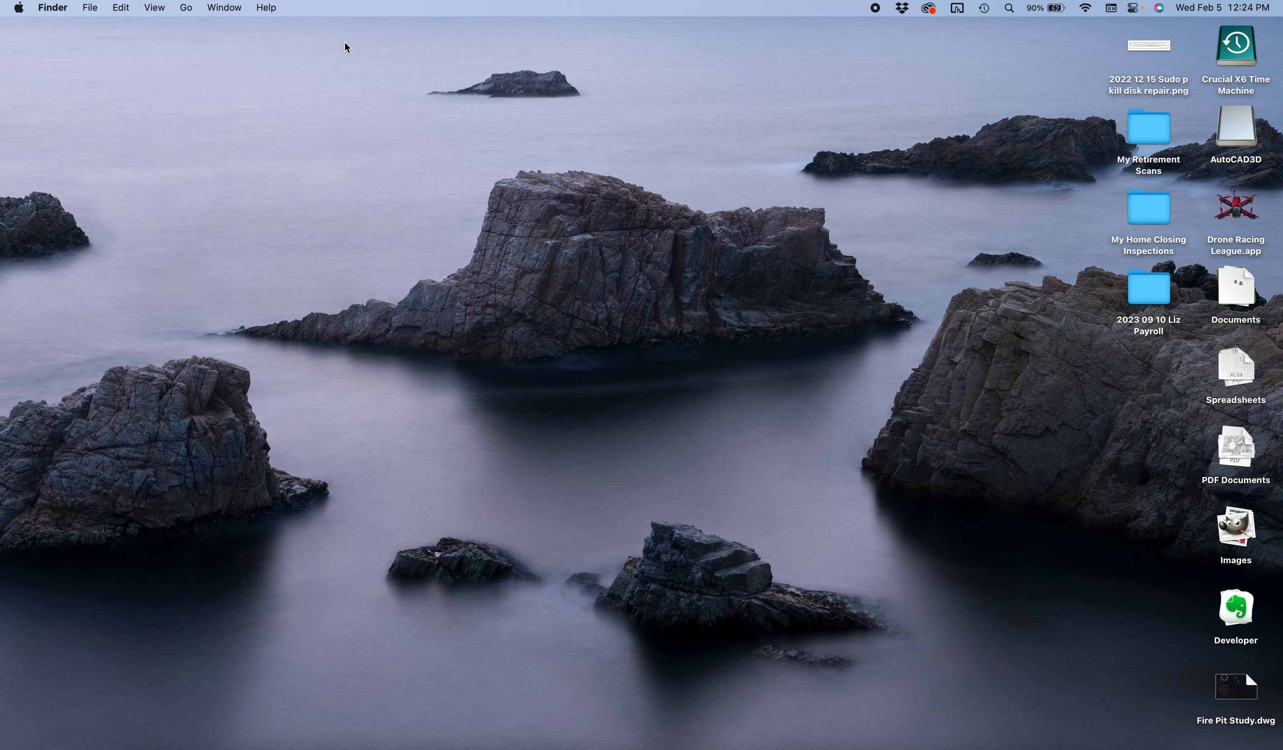